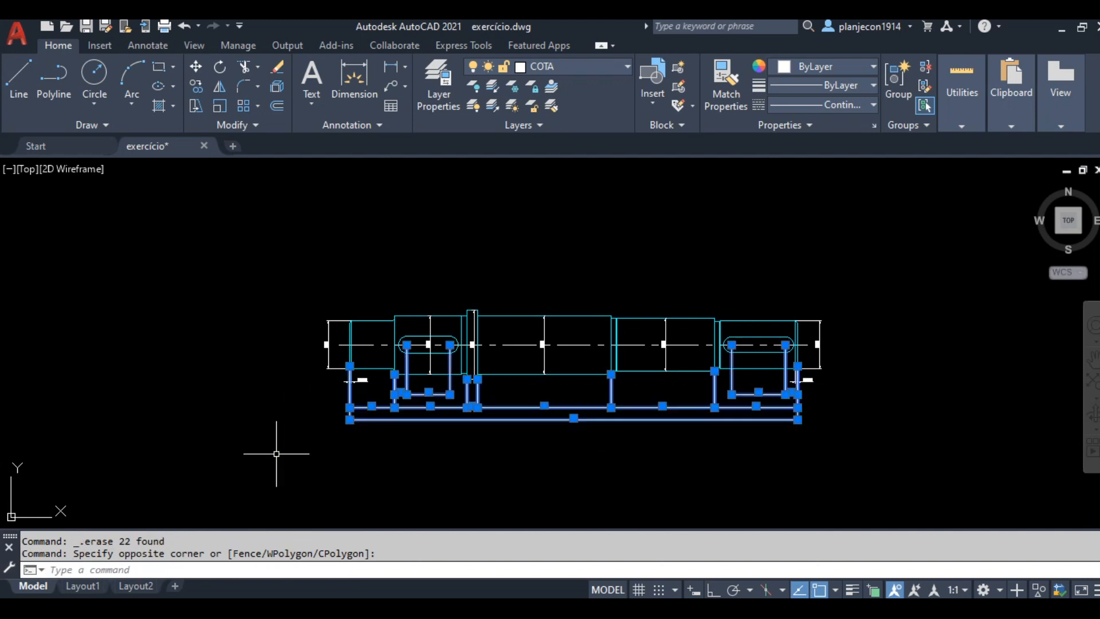
Erase the horizontal length dimensions below the shaft and the 2x45° chamfer dimensions at both ends.
key("Delete")
scroll(795, 396, "up", 4)
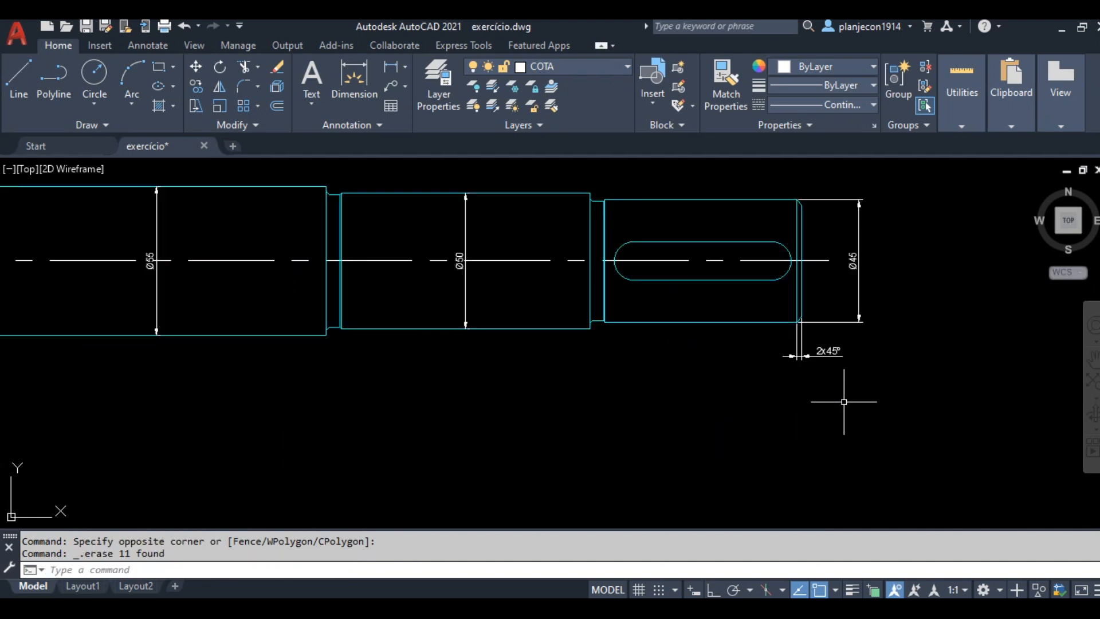
left_click(877, 343)
scroll(670, 407, "down", 5)
scroll(358, 384, "up", 5)
left_click(362, 374)
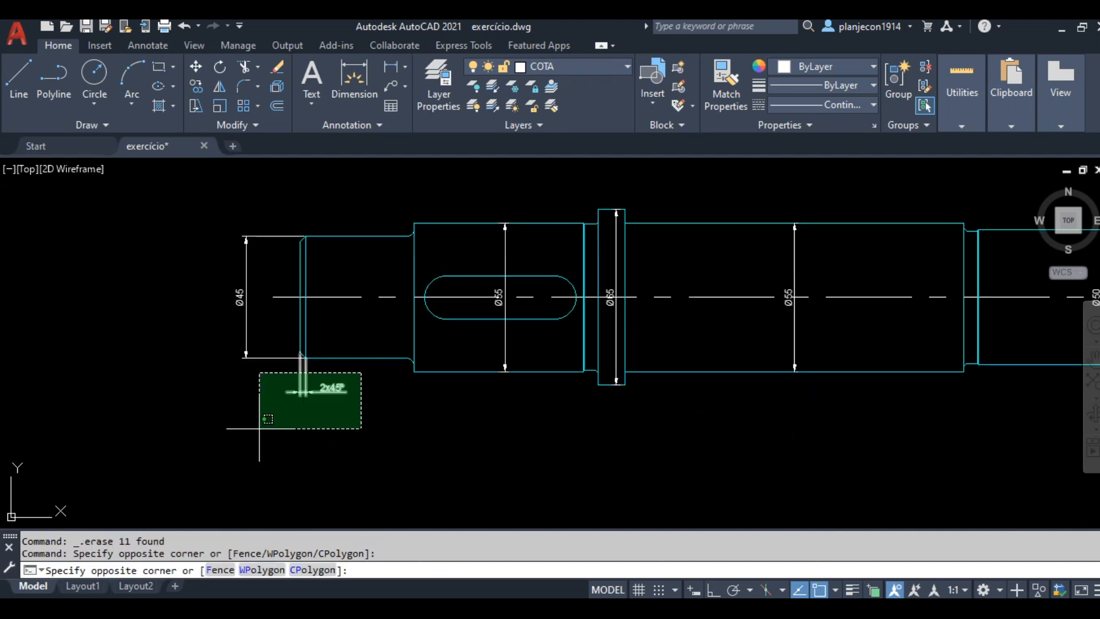
left_click(256, 412)
key("Delete")
Erase the Ø45 diameter dimensions at both ends of the shaft.
left_click(263, 216)
left_click(159, 393)
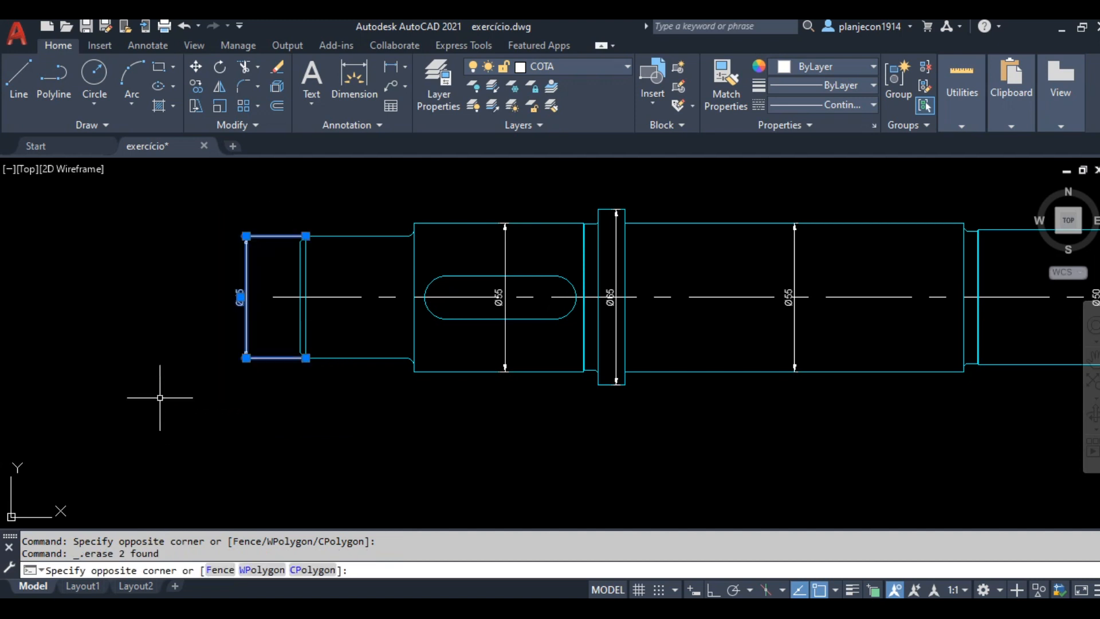
key("Delete")
scroll(344, 373, "down", 5)
scroll(269, 369, "up", 5)
middle_click_drag(250, 371, 410, 341)
left_click(675, 264)
left_click(642, 404)
key("Delete")
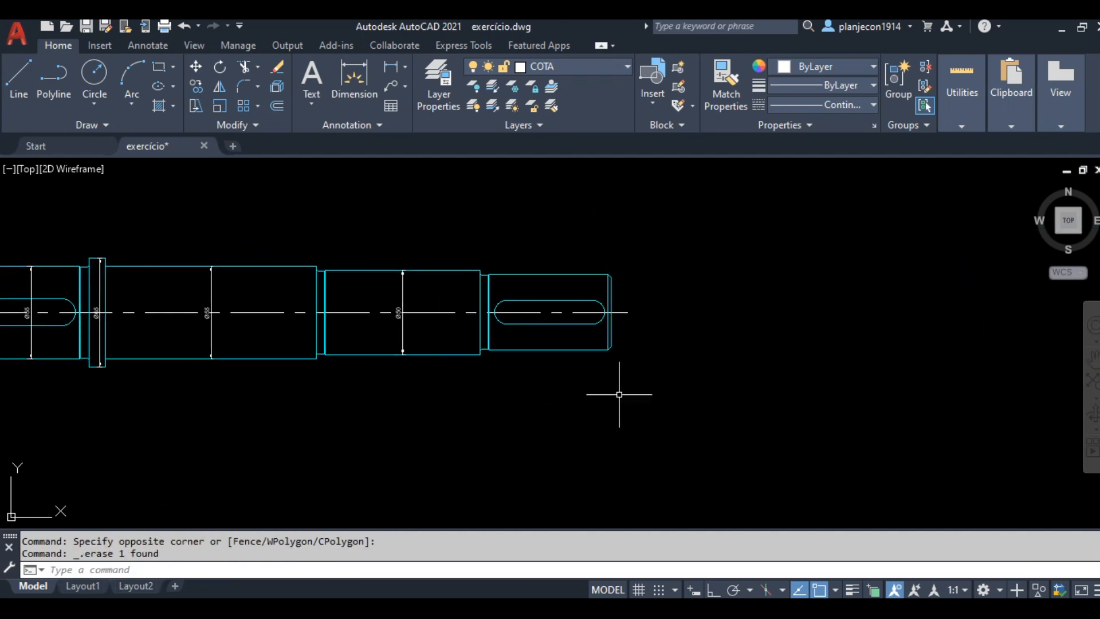
Erase the dashed centerline together with the two Ø55 dimensions and the Ø50 dimension on the shaft.
middle_click_drag(583, 395, 681, 380)
middle_click_drag(254, 327, 422, 339)
scroll(196, 281, "up", 8)
left_click(216, 261)
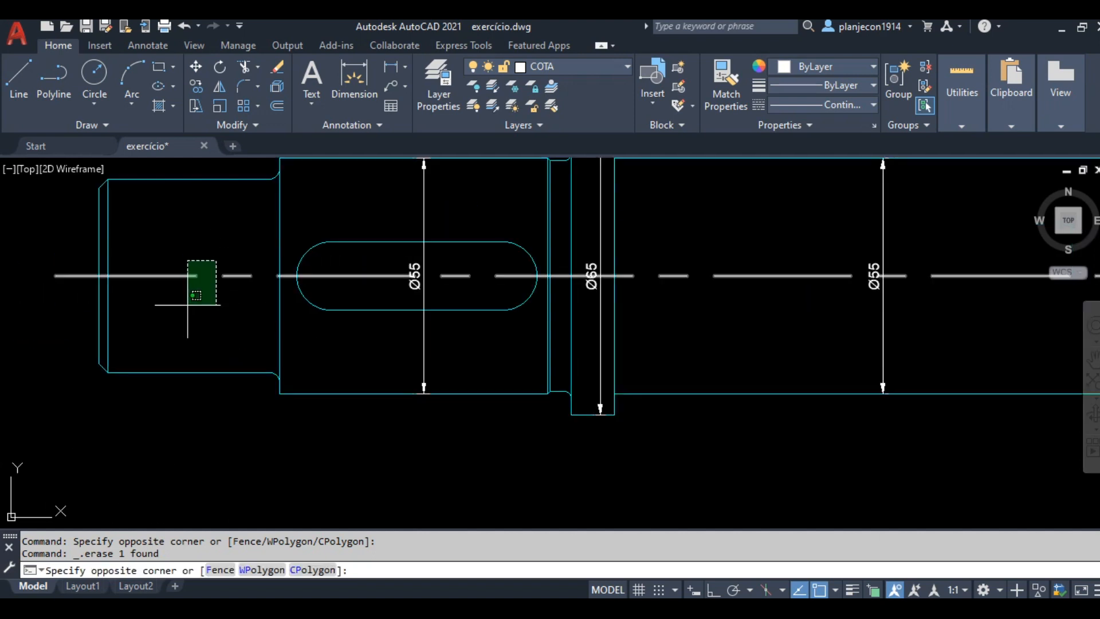
left_click(197, 281)
left_click(437, 209)
left_click(324, 199)
scroll(344, 240, "down", 5)
scroll(550, 264, "up", 4)
left_click(597, 253)
left_click(515, 255)
left_click(318, 223)
left_click(207, 281)
key("Delete")
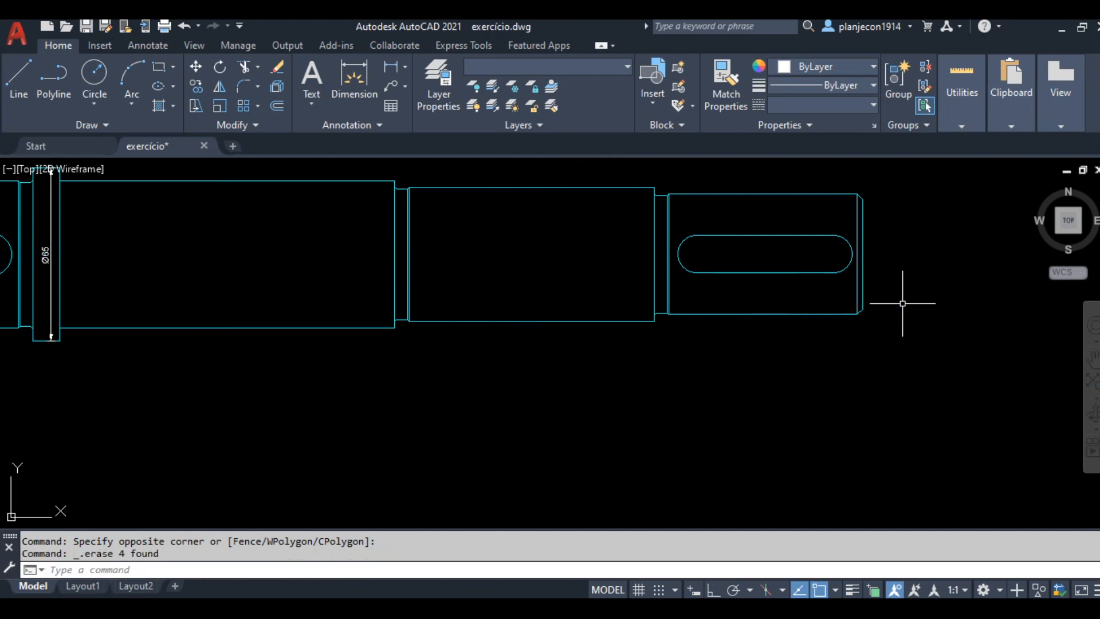
Erase the Ø65 diameter dimension on the shaft's collar.
scroll(720, 307, "down", 4)
scroll(565, 299, "up", 5)
scroll(567, 269, "up", 4)
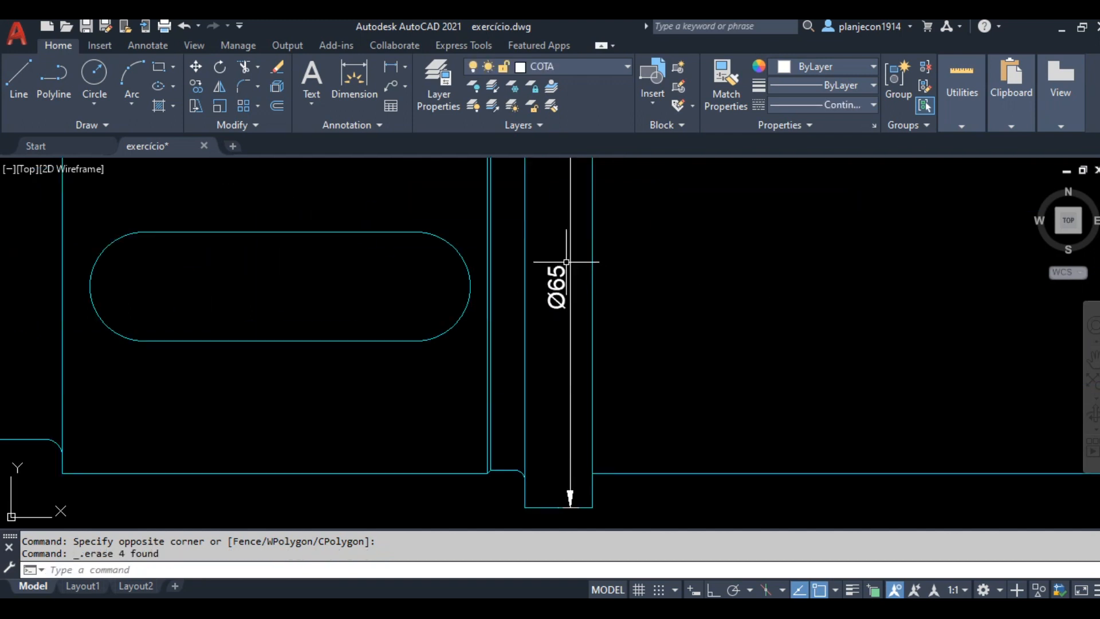
left_click(561, 268)
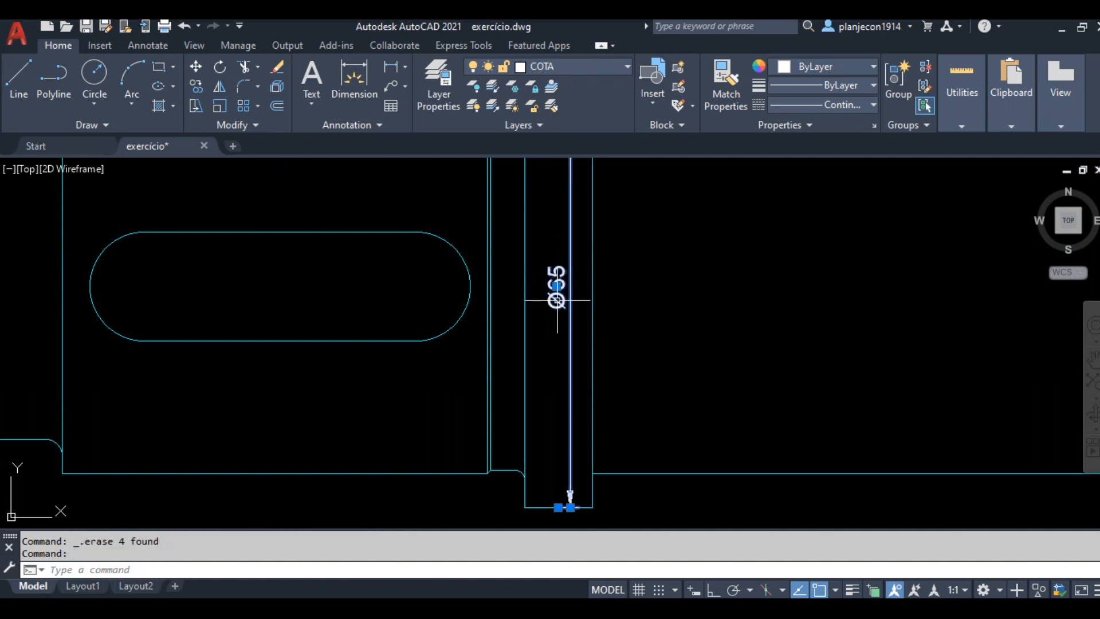
key("Delete")
Draw a line along the shaft's axis from the midpoint of one end face to the midpoint of the other.
scroll(516, 297, "down", 5)
left_click(19, 75)
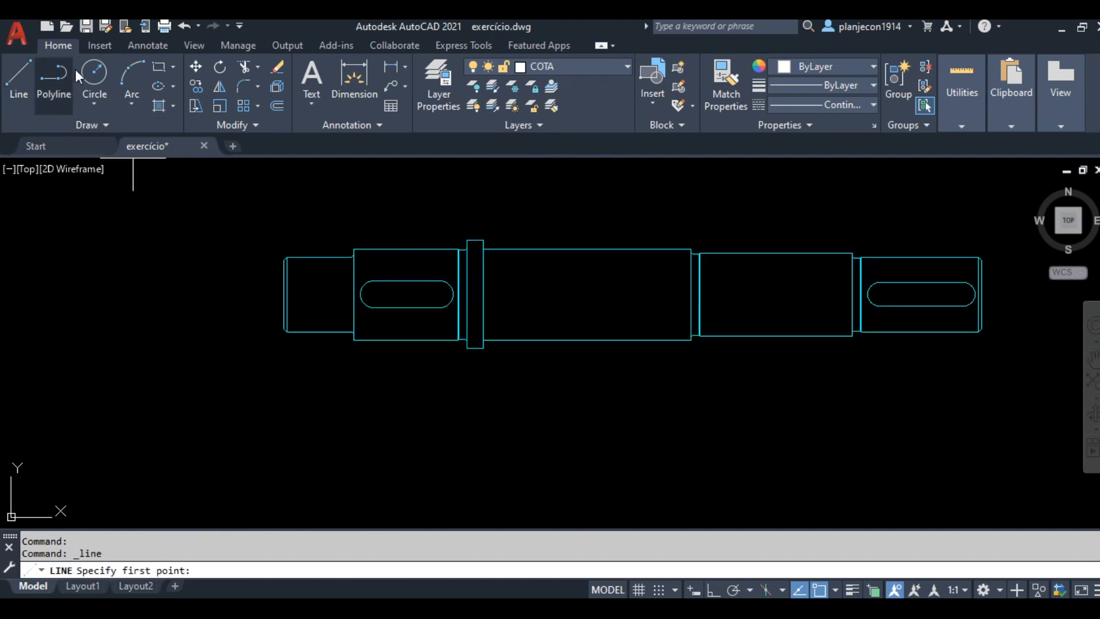
scroll(273, 304, "up", 4)
left_click(302, 280)
scroll(158, 320, "down", 6)
scroll(566, 317, "up", 3)
left_click(656, 311)
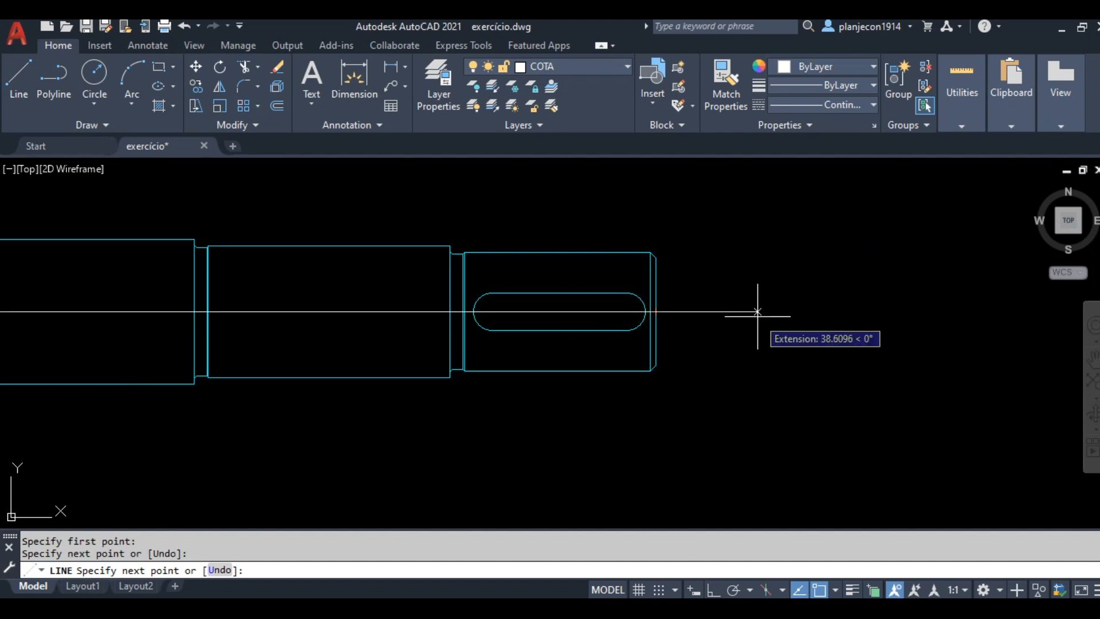
key("Escape")
Trim the rounded ends of both keyways below the axis, using the axis line as the cutting edge.
scroll(734, 315, "down", 5)
scroll(365, 299, "up", 4)
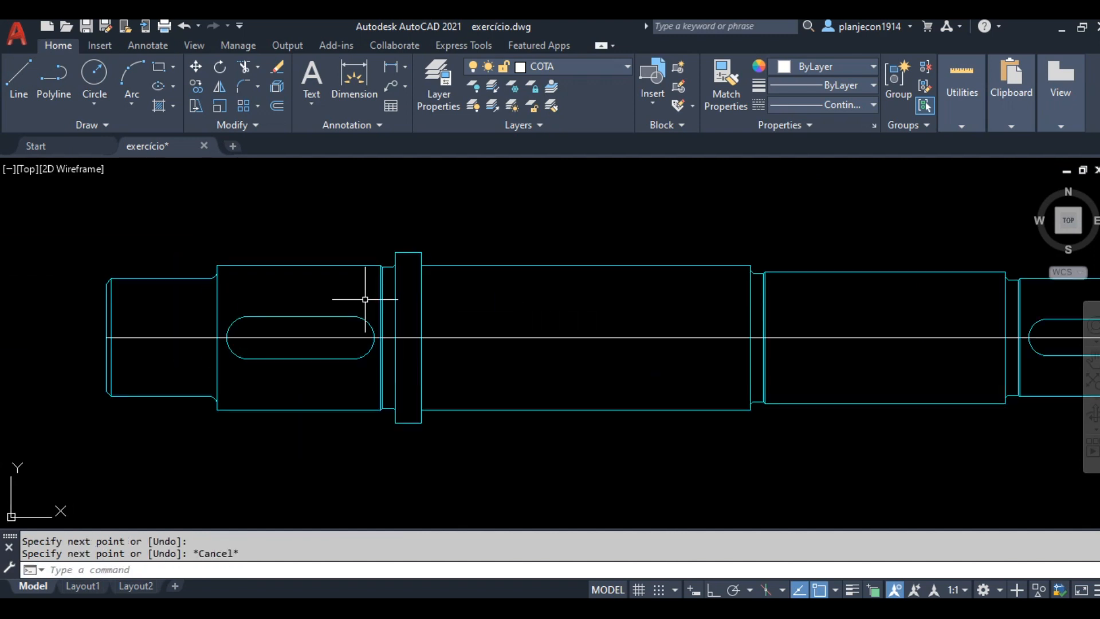
type("tr")
key("Return")
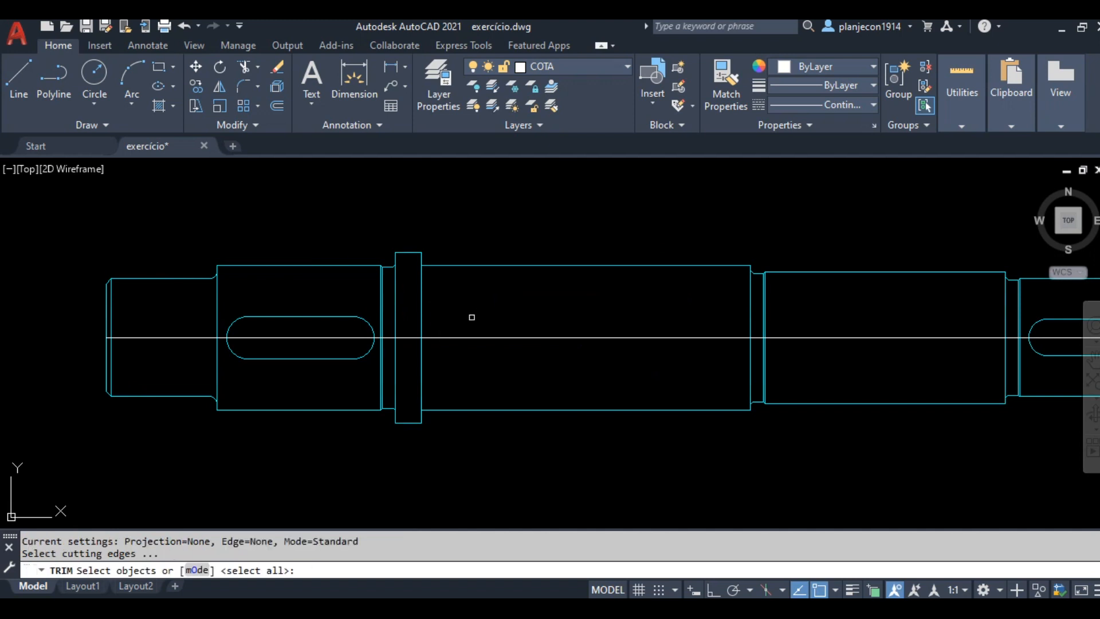
left_click(529, 314)
left_click(486, 362)
key("Return")
scroll(444, 342, "down", 2)
left_click(481, 357)
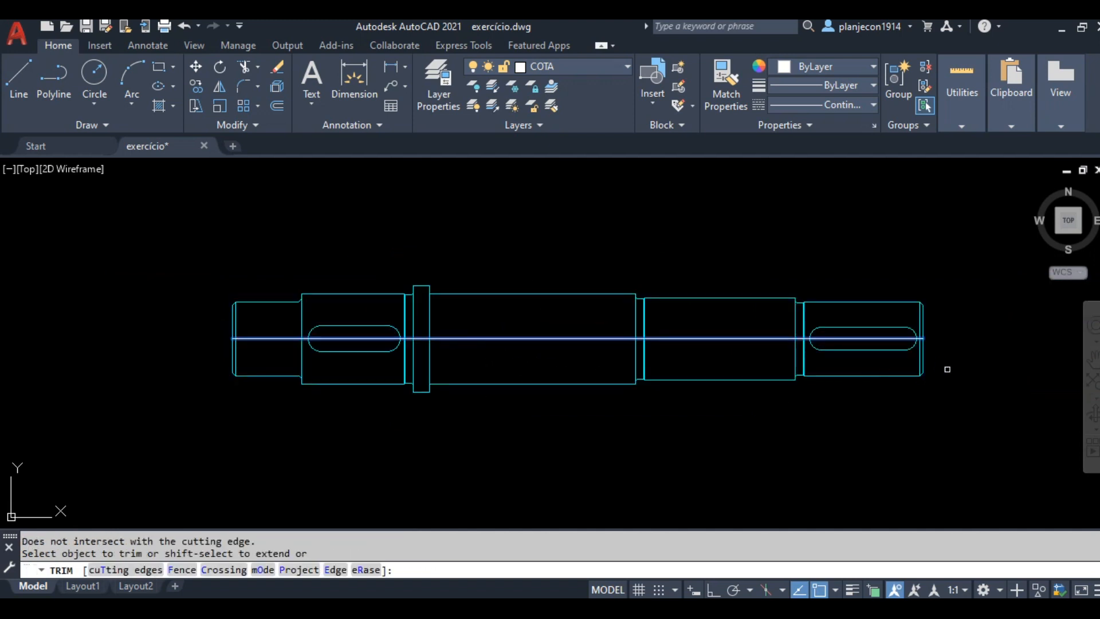
left_click(951, 349)
left_click(178, 442)
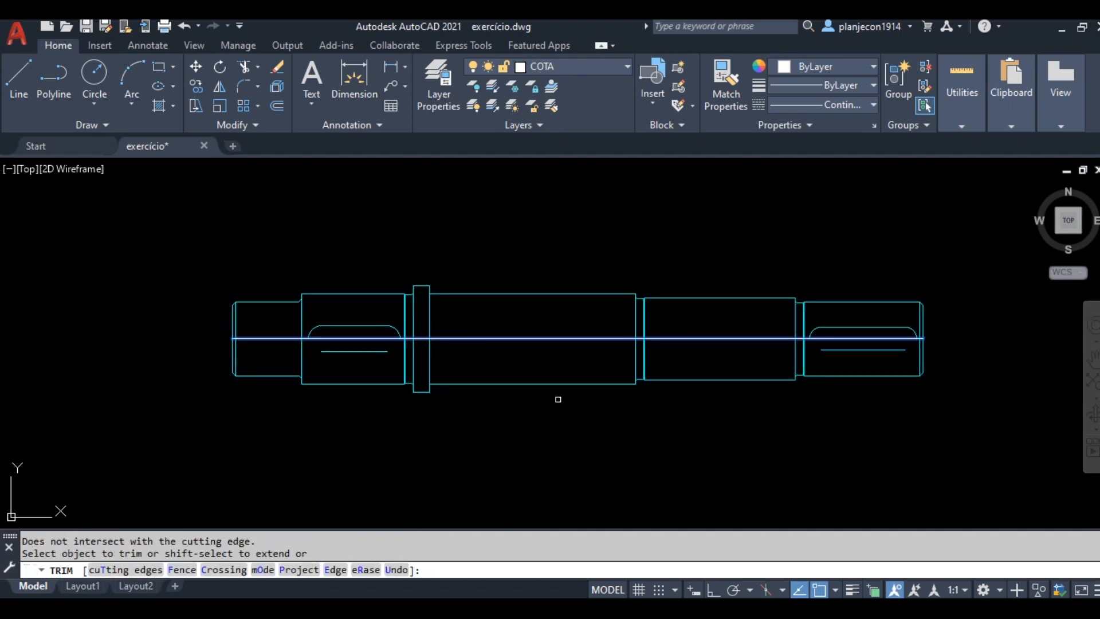
left_click(944, 346)
left_click(188, 399)
key("Escape")
Erase the shaft outline below the axis line and the two leftover straight keyway edges.
left_click(931, 361)
left_click(159, 420)
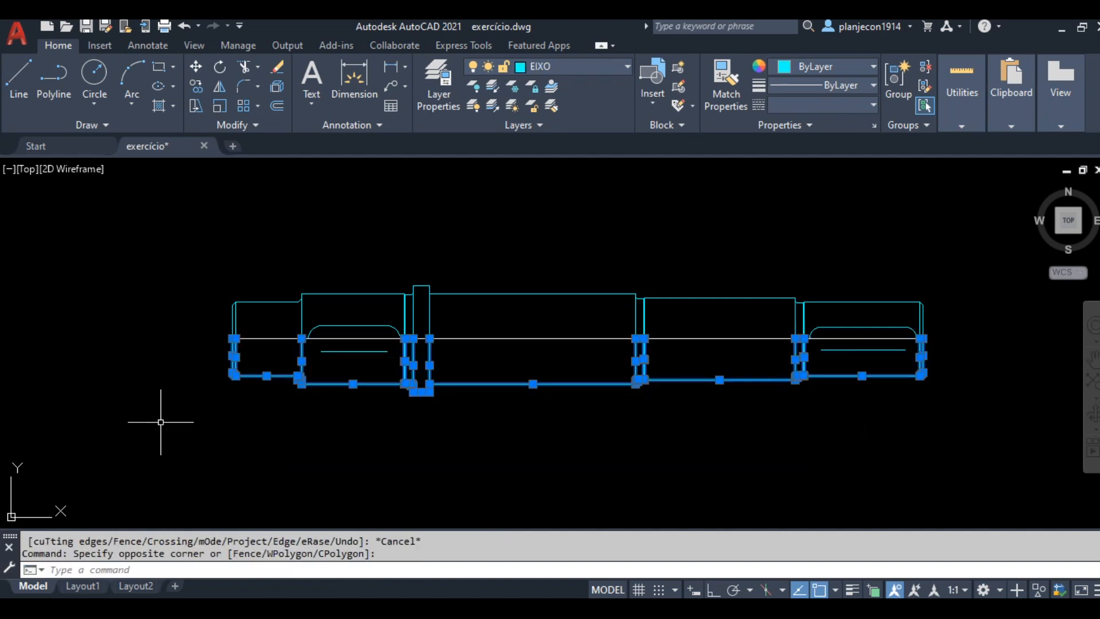
key("Delete")
left_click(406, 345)
left_click(263, 404)
key("Delete")
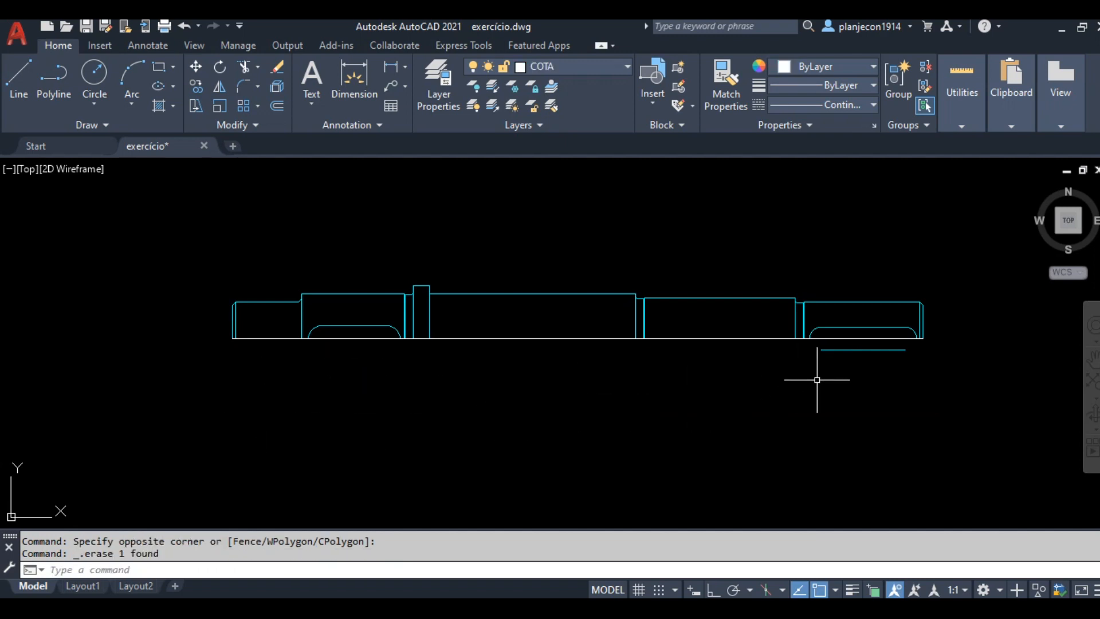
left_click(922, 347)
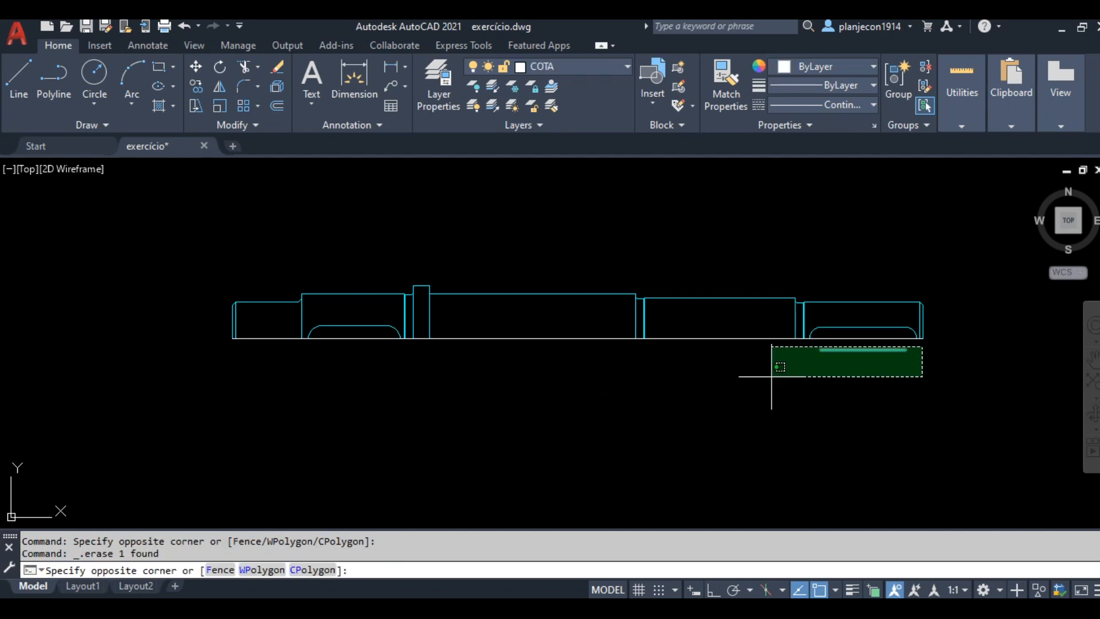
left_click(733, 401)
key("Delete")
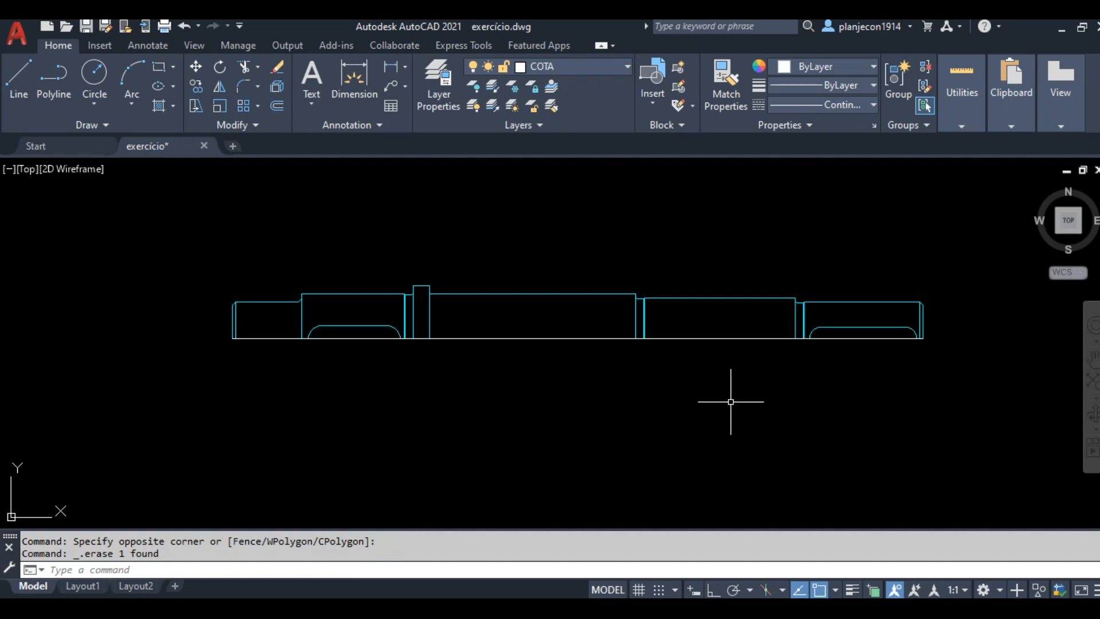
middle_click_drag(459, 387, 443, 396)
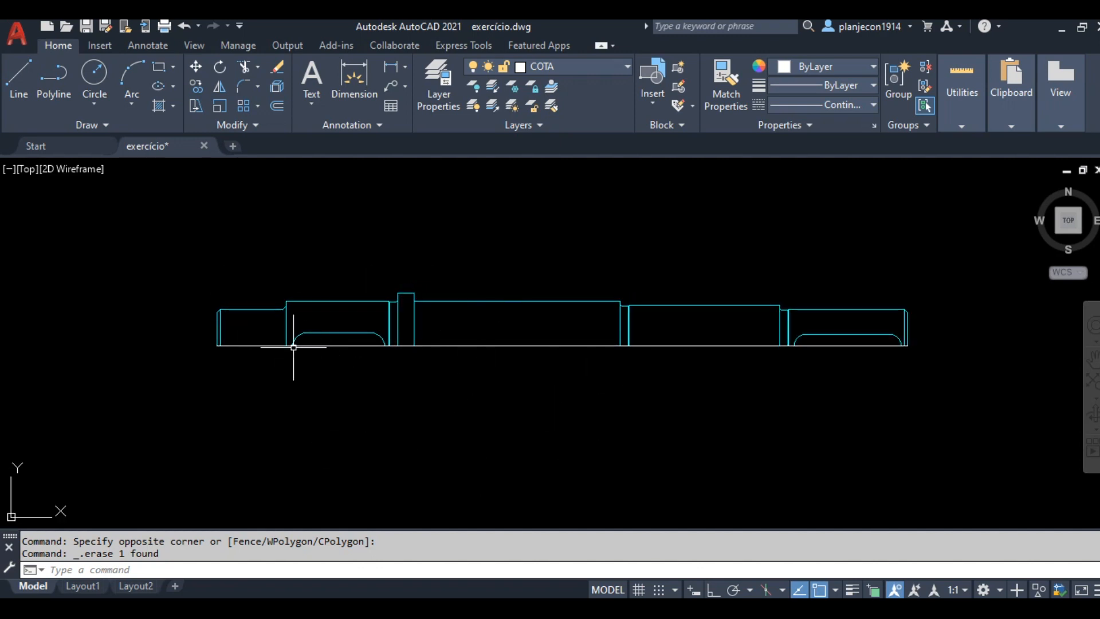
scroll(304, 344, "up", 1)
scroll(401, 352, "down", 1)
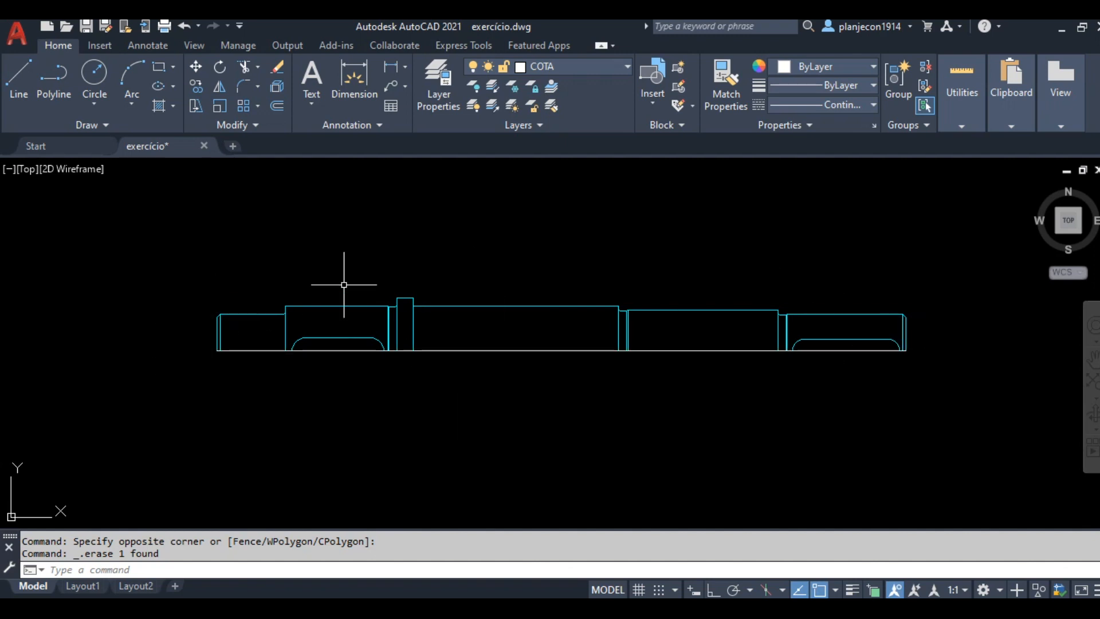
scroll(769, 344, "up", 3)
scroll(759, 364, "down", 3)
scroll(764, 362, "down", 2)
type("MI")
scroll(529, 358, "up", 2)
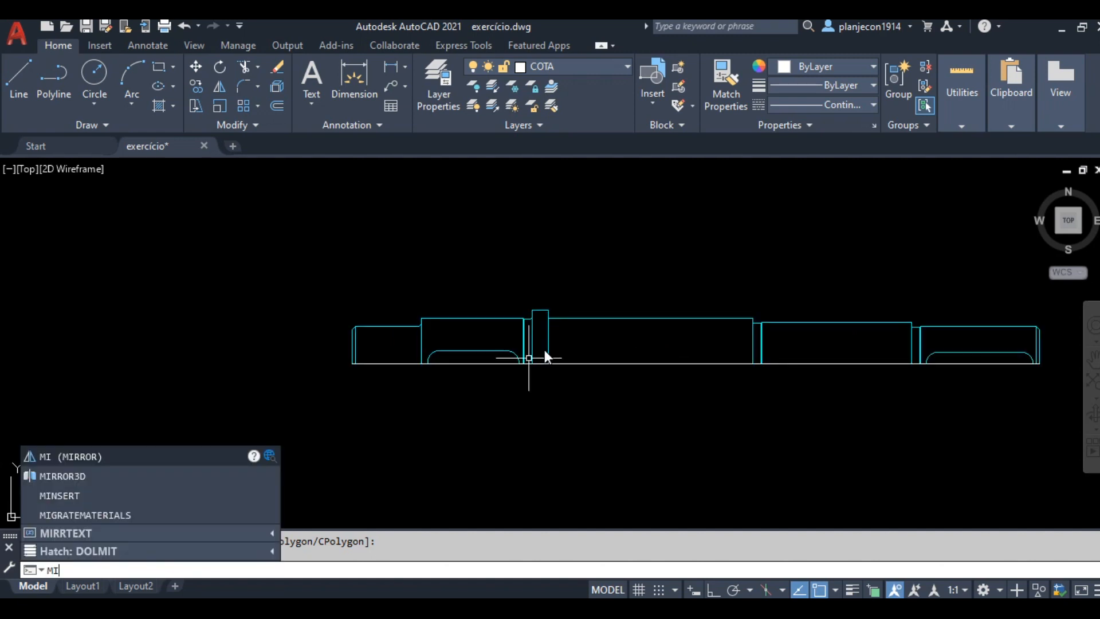
scroll(529, 358, "up", 2)
key("Delete")
key("Escape")
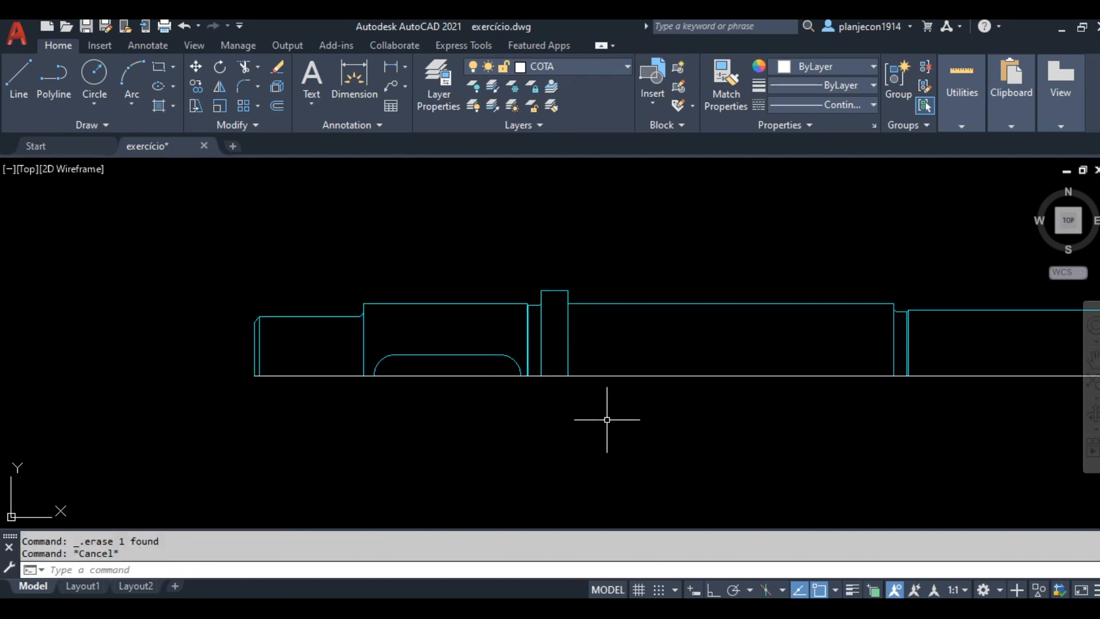
Mirror the half keyway beside the collar across the axis line, keeping the source objects.
type("MI")
key("Return")
scroll(480, 364, "up", 3)
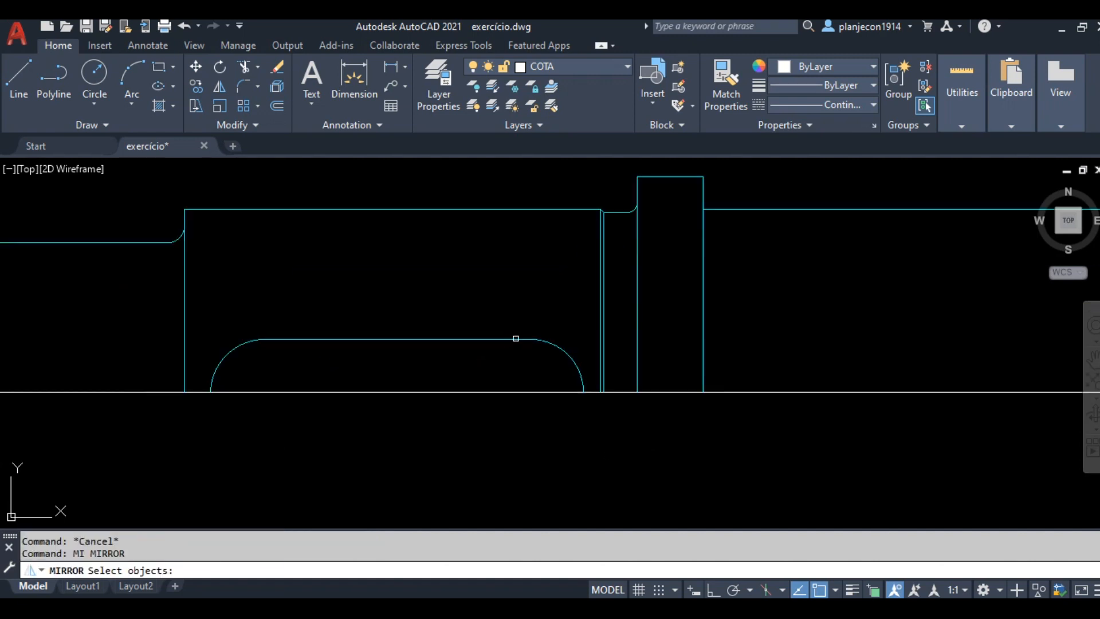
left_click(579, 311)
left_click(221, 413)
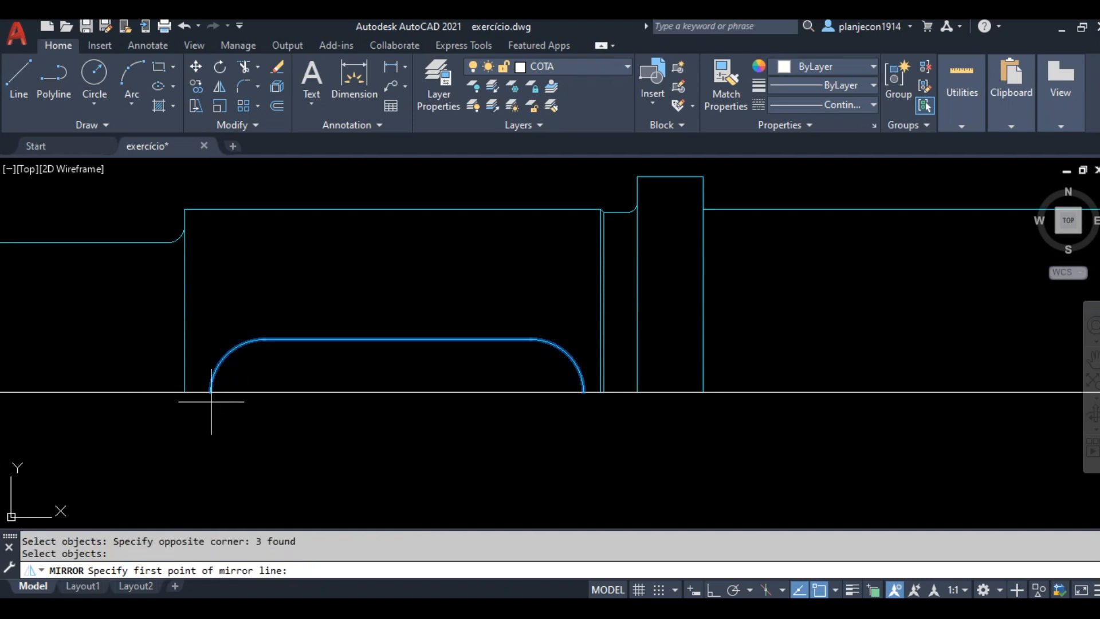
left_click(211, 391)
left_click(583, 391)
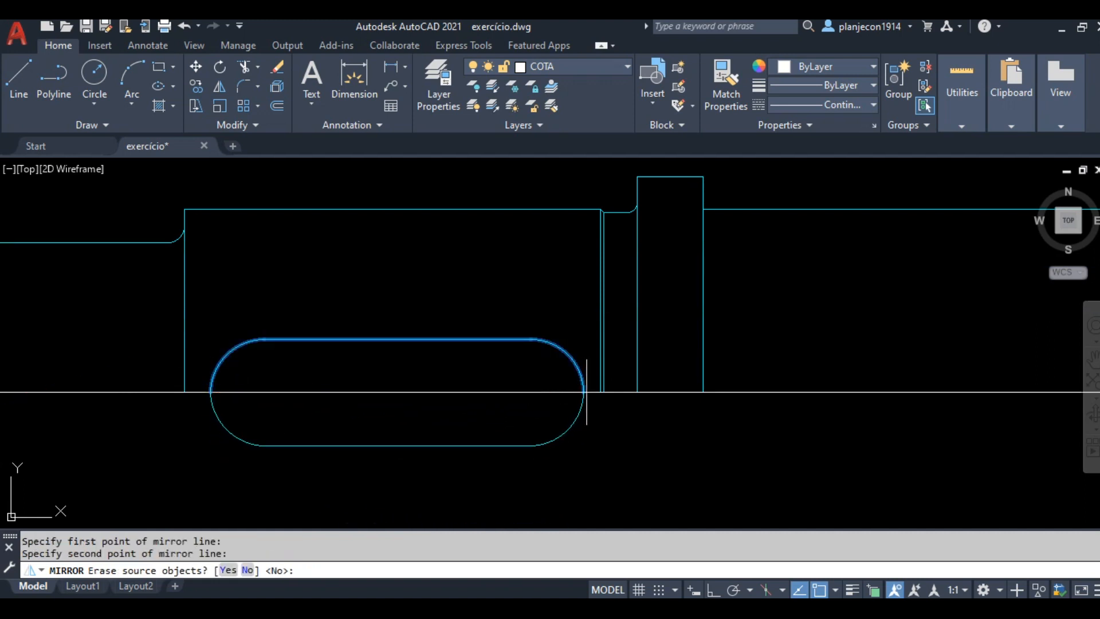
right_click(535, 409)
left_click(578, 422)
scroll(459, 418, "down", 5)
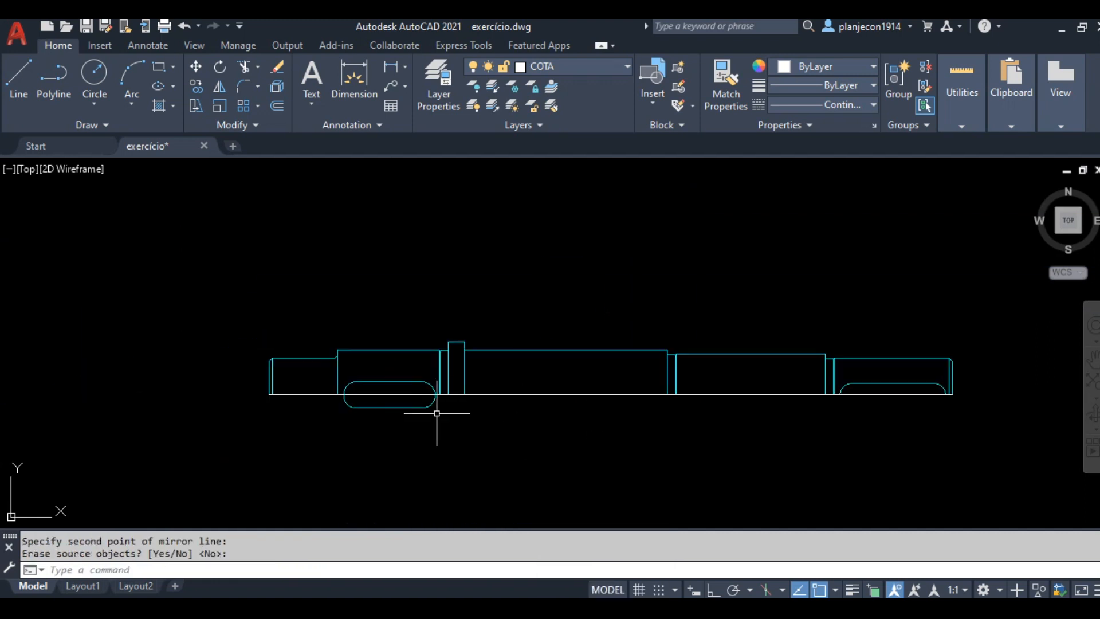
scroll(580, 442, "up", 4)
scroll(782, 421, "up", 2)
type("co")
key("Return")
scroll(721, 342, "up", 2)
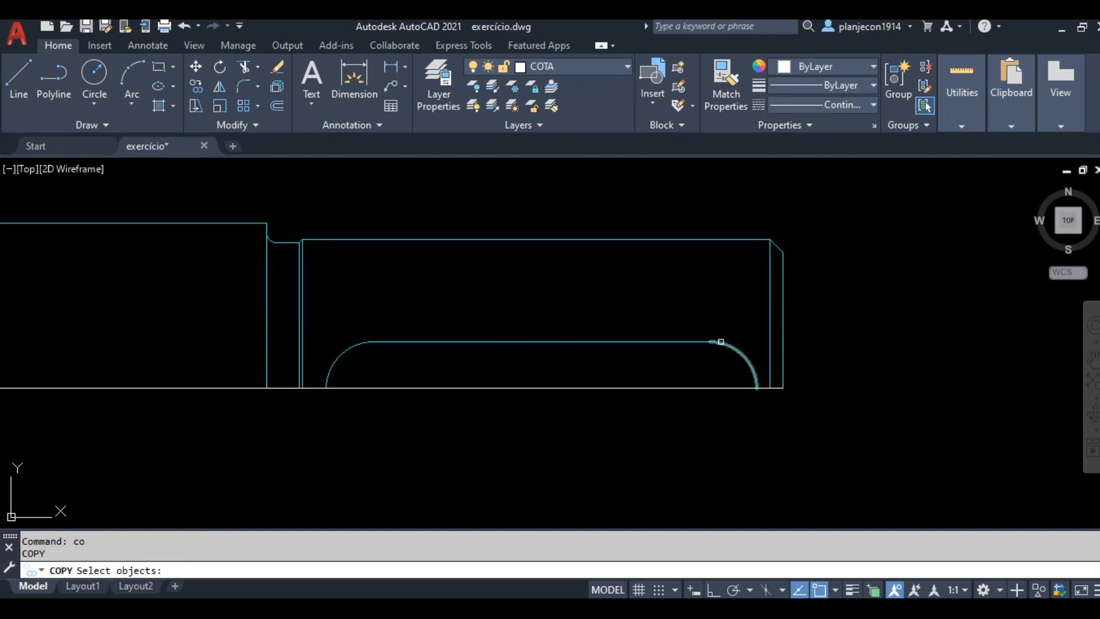
left_click(747, 323)
left_click(336, 365)
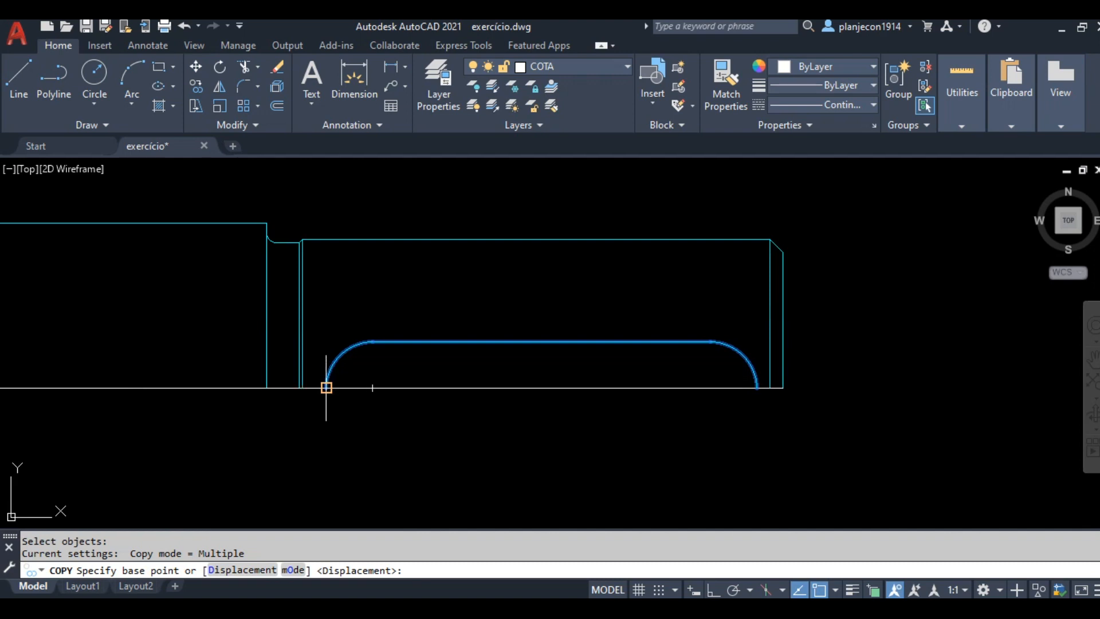
left_click(326, 387)
key("Escape")
Mirror the half keyway at the far end of the shaft across the axis line, keeping the source objects.
type("mi")
key("Return")
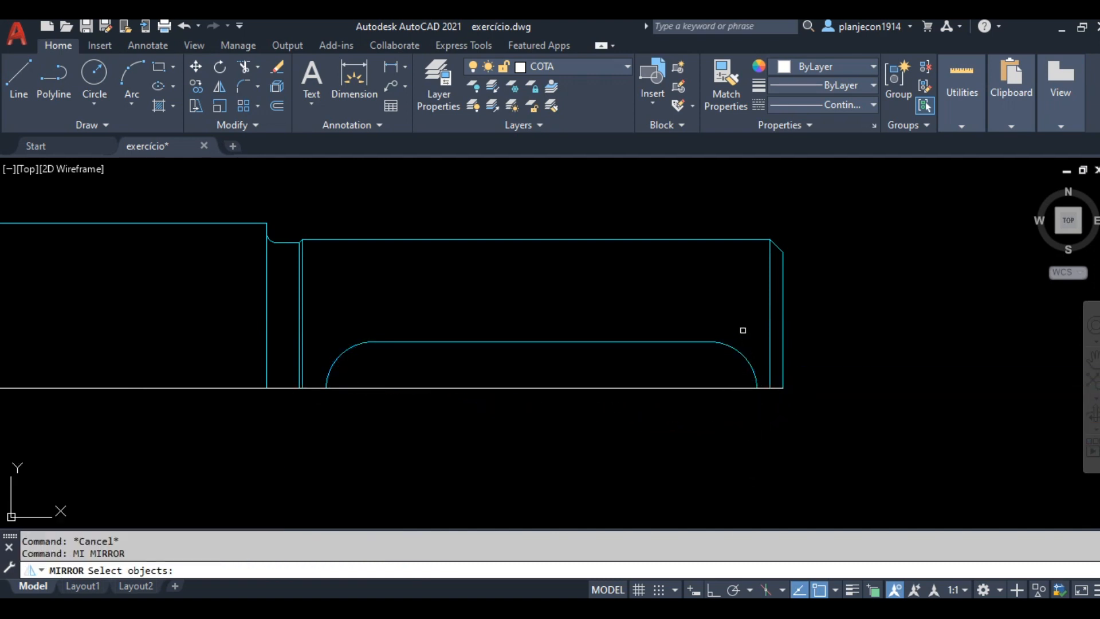
left_click(759, 323)
left_click(337, 359)
key("Return")
left_click(326, 388)
left_click(756, 388)
right_click(798, 409)
left_click(831, 414)
scroll(626, 424, "down", 5)
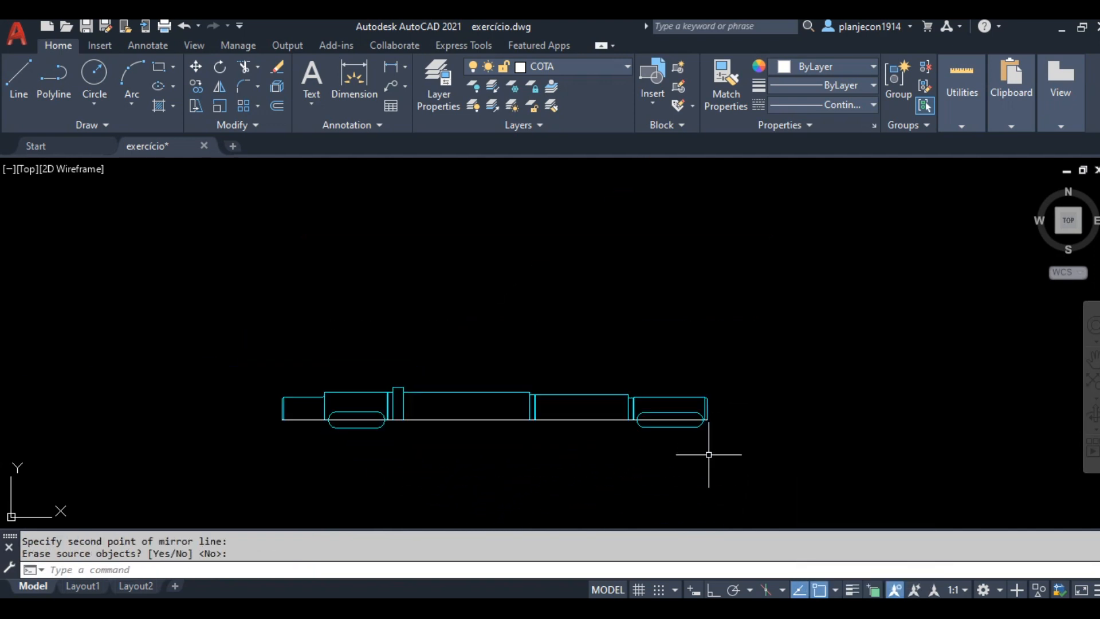
scroll(455, 393, "up", 5)
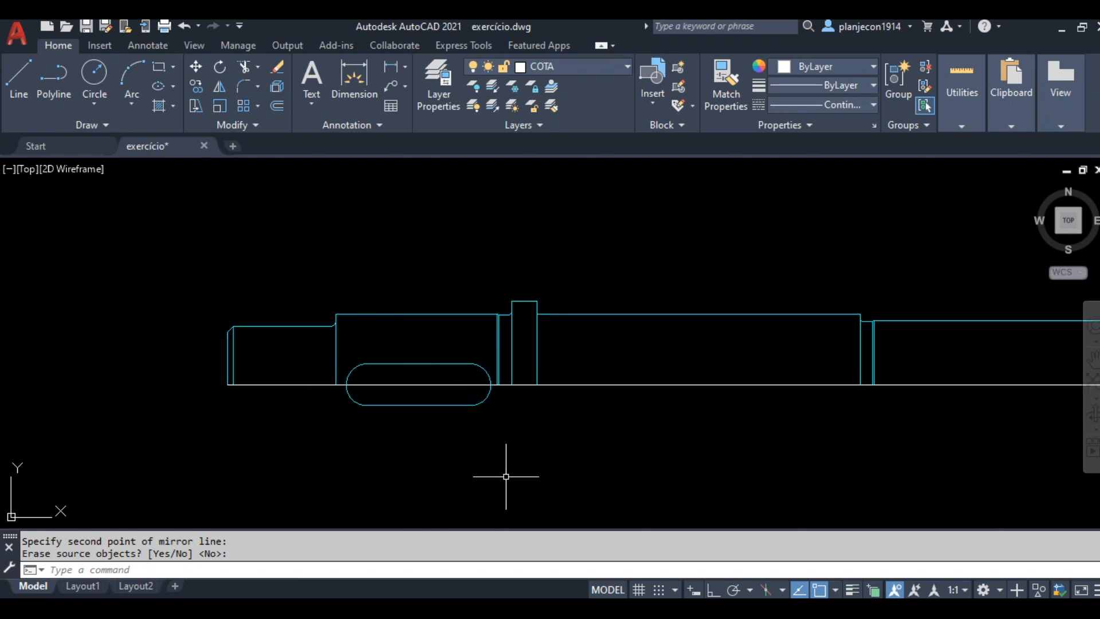
type("co")
key("Return")
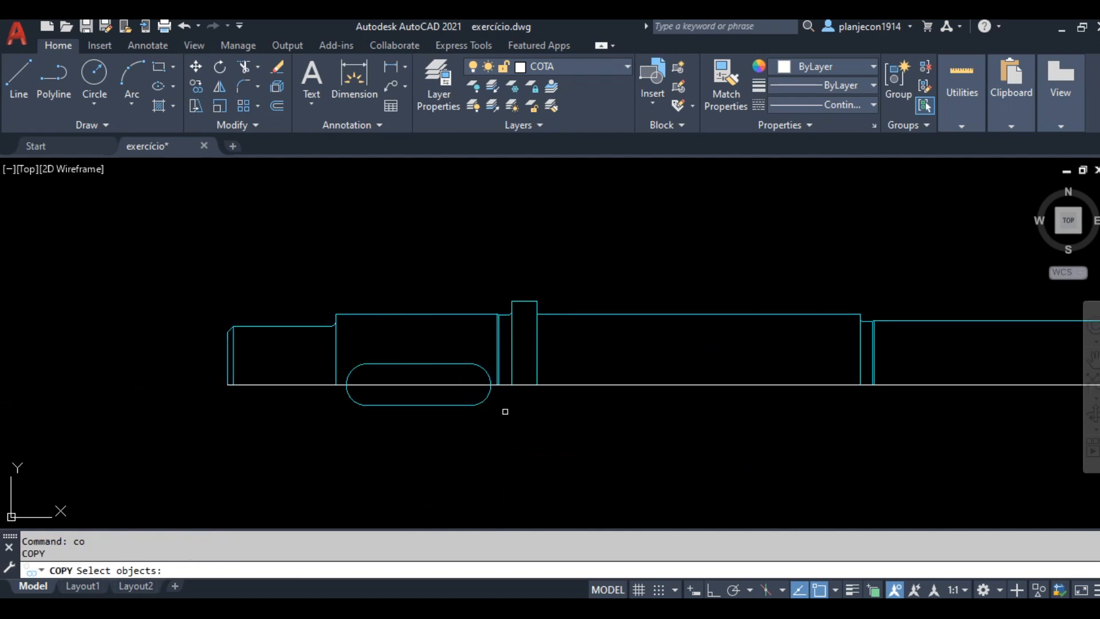
key("Escape")
Move both complete keyway outlines straight up, clear of the shaft profile, with Ortho on.
type("m")
key("Return")
left_click(443, 330)
left_click(367, 364)
scroll(495, 373, "up", 2)
left_click(484, 341)
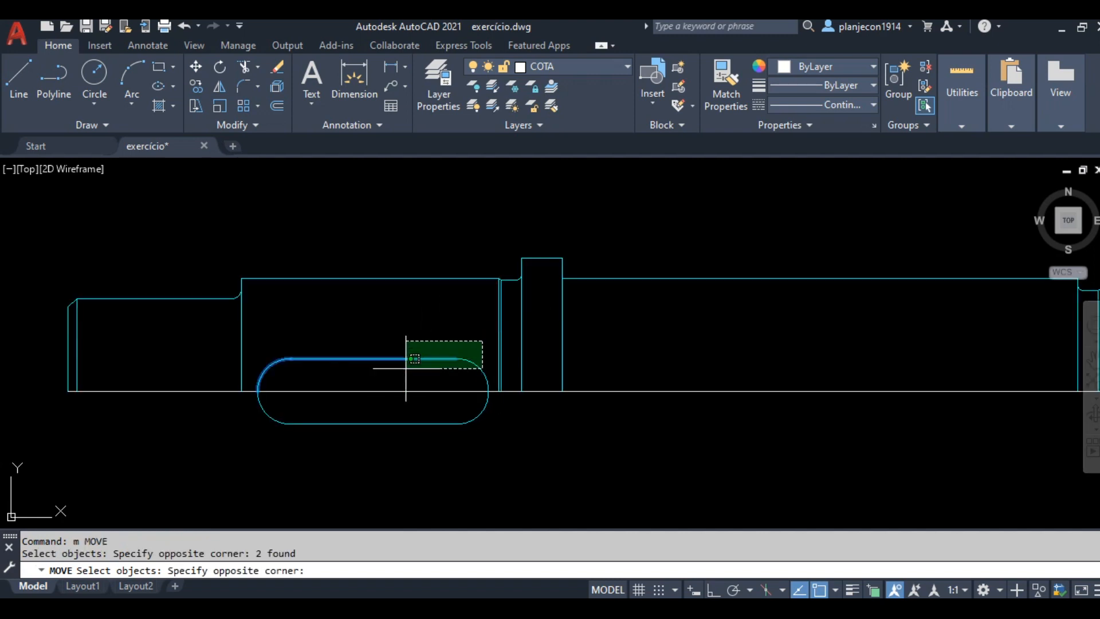
left_click(275, 371)
left_click(511, 416)
left_click(223, 442)
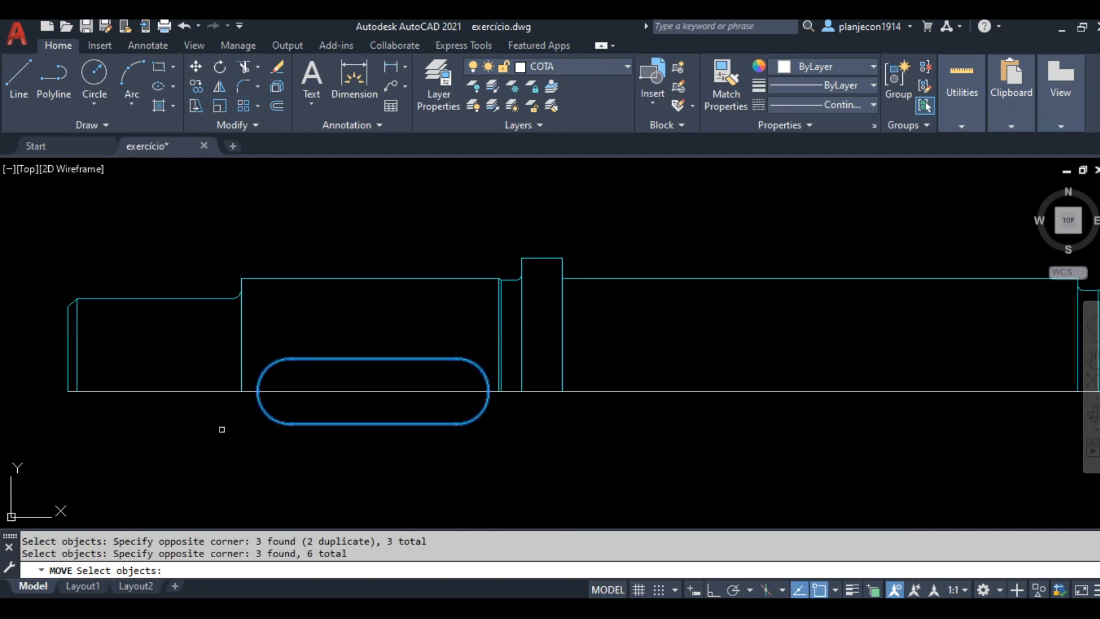
scroll(222, 431, "down", 4)
scroll(864, 410, "up", 5)
left_click(817, 362)
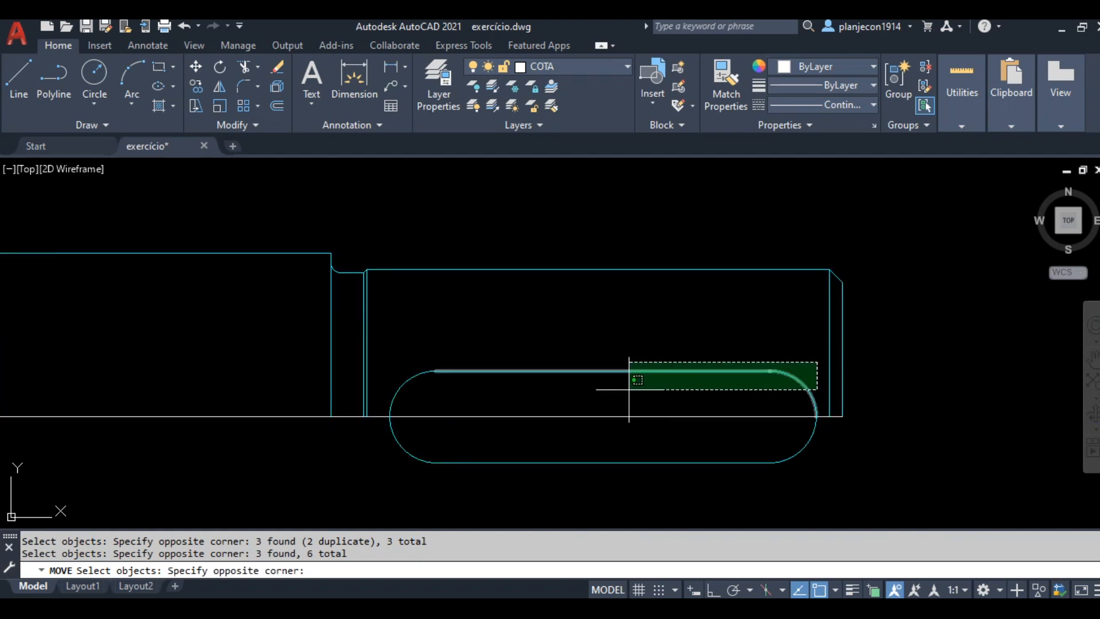
left_click(388, 393)
left_click(823, 442)
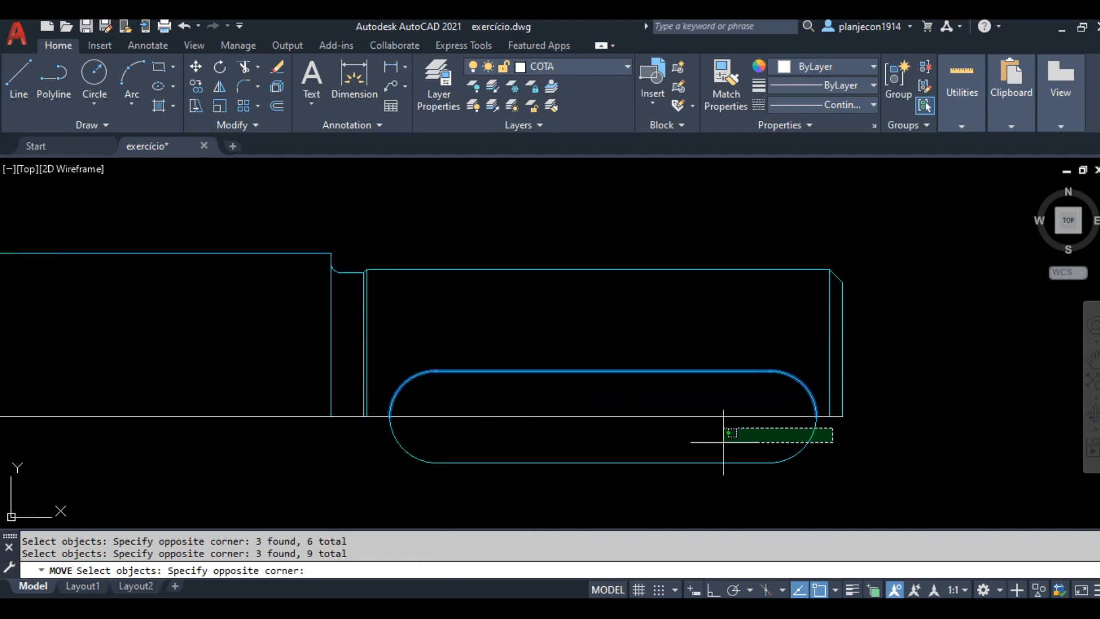
left_click(365, 487)
scroll(690, 442, "down", 3)
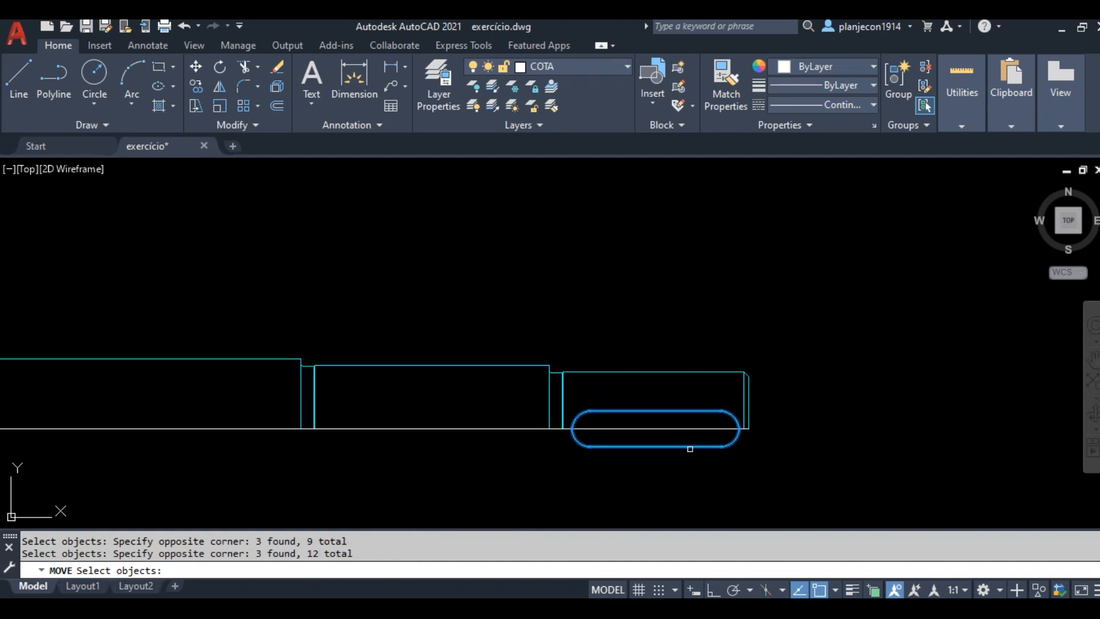
middle_click_drag(310, 444, 484, 452)
scroll(436, 433, "down", 2)
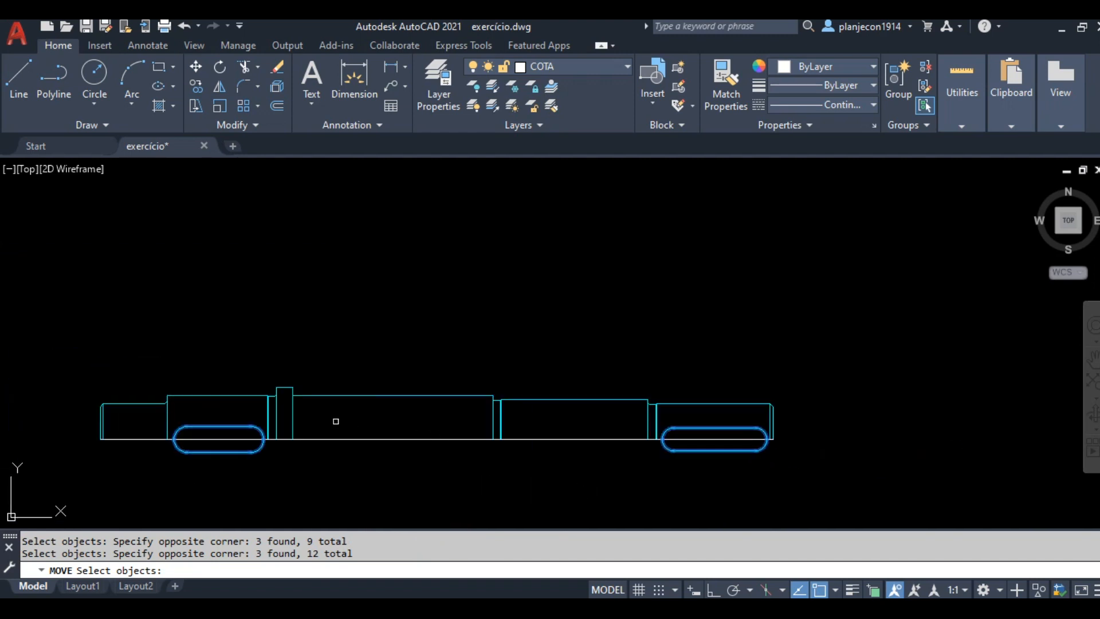
middle_click_drag(382, 402, 418, 395)
key("Return")
left_click(418, 414)
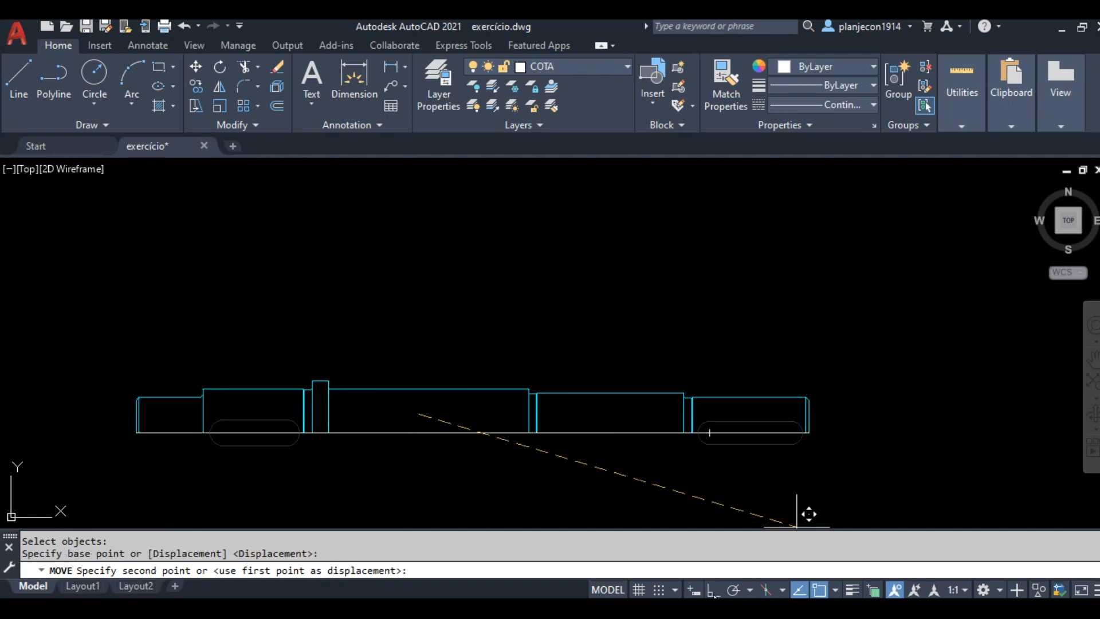
key("F8")
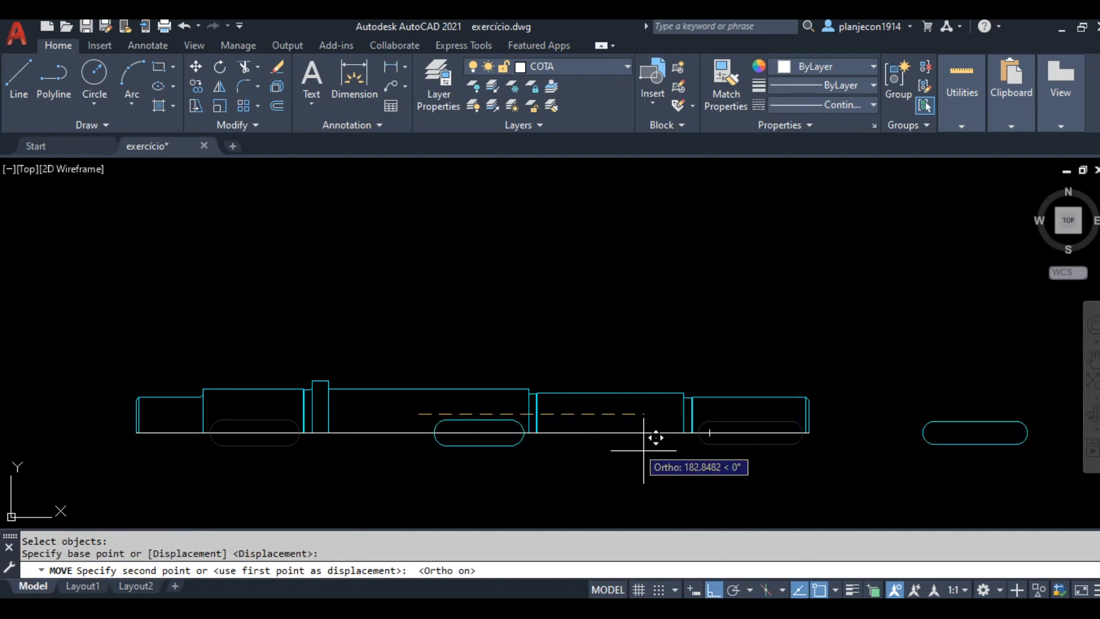
left_click(401, 309)
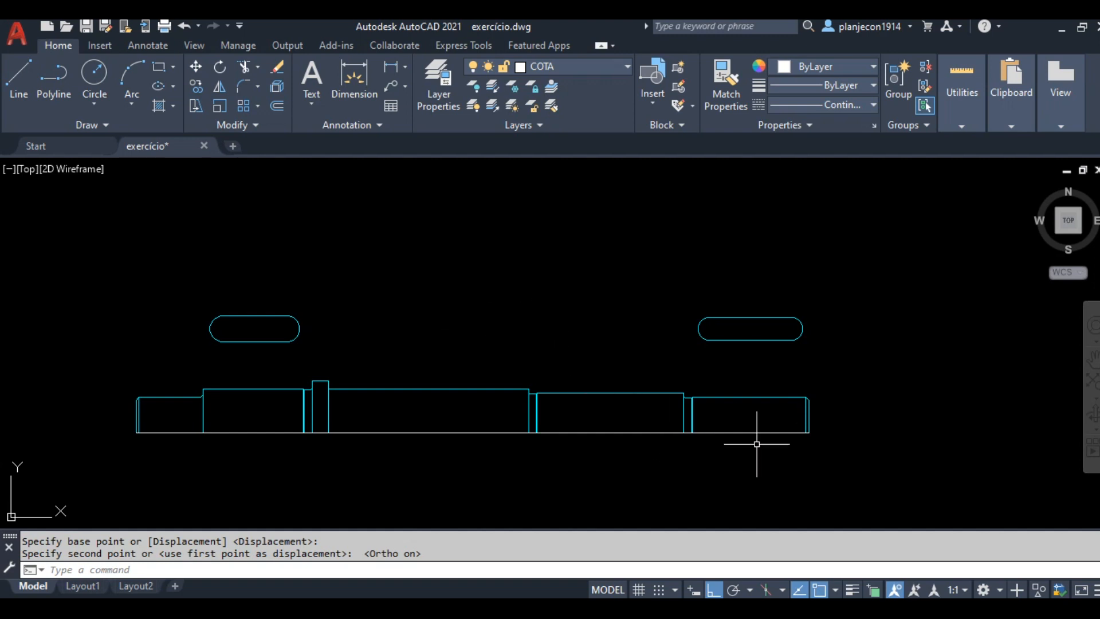
scroll(132, 408, "up", 4)
scroll(148, 405, "down", 4)
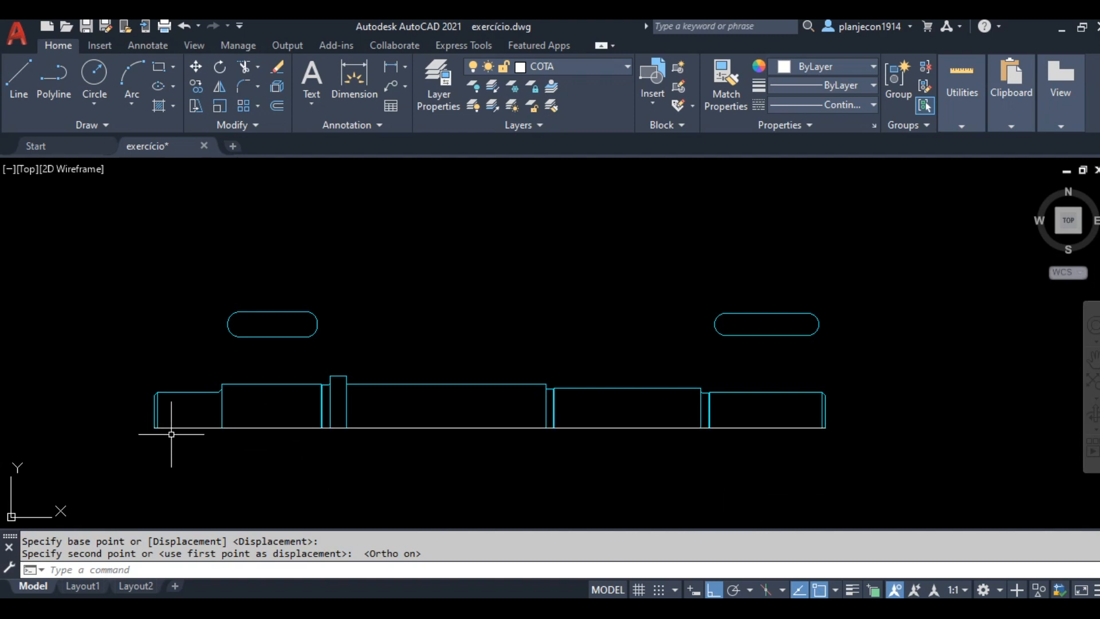
scroll(838, 385, "up", 2)
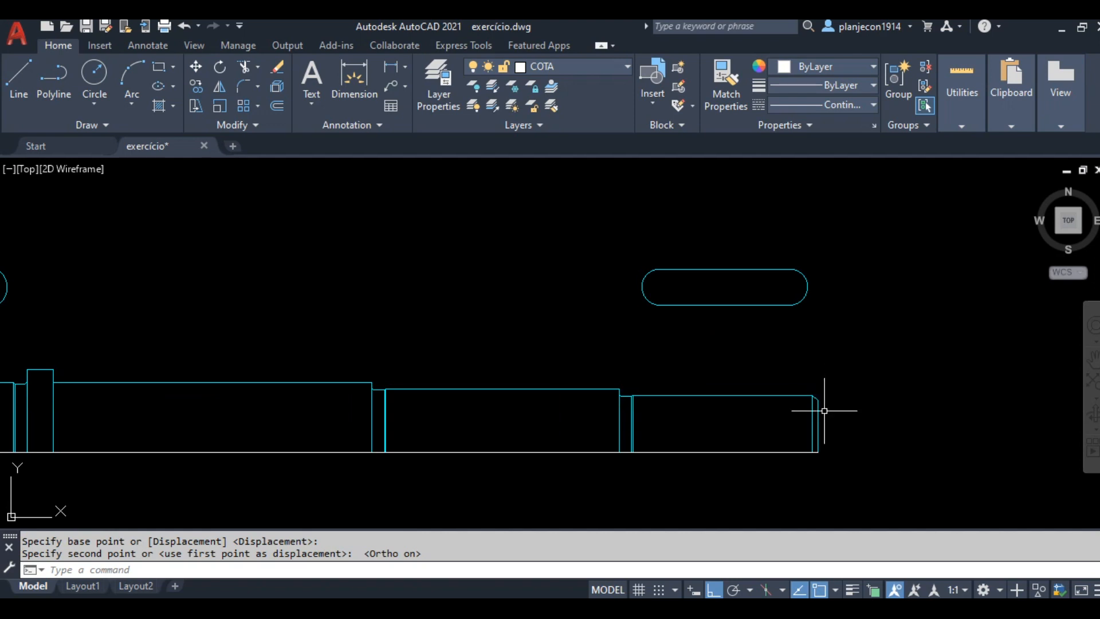
scroll(669, 395, "down", 2)
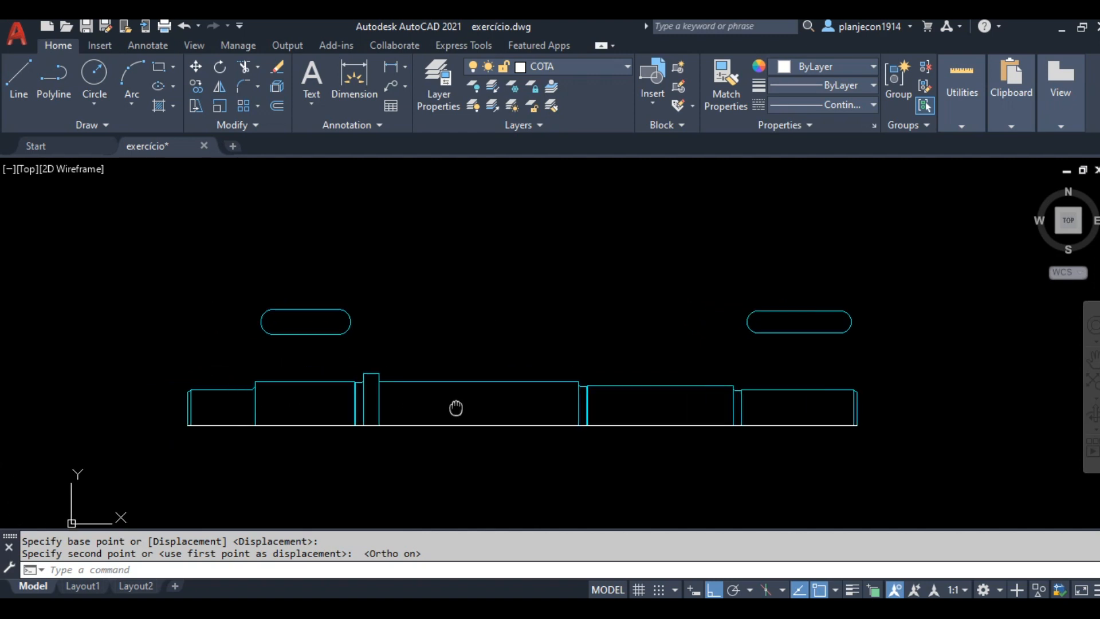
scroll(202, 416, "up", 5)
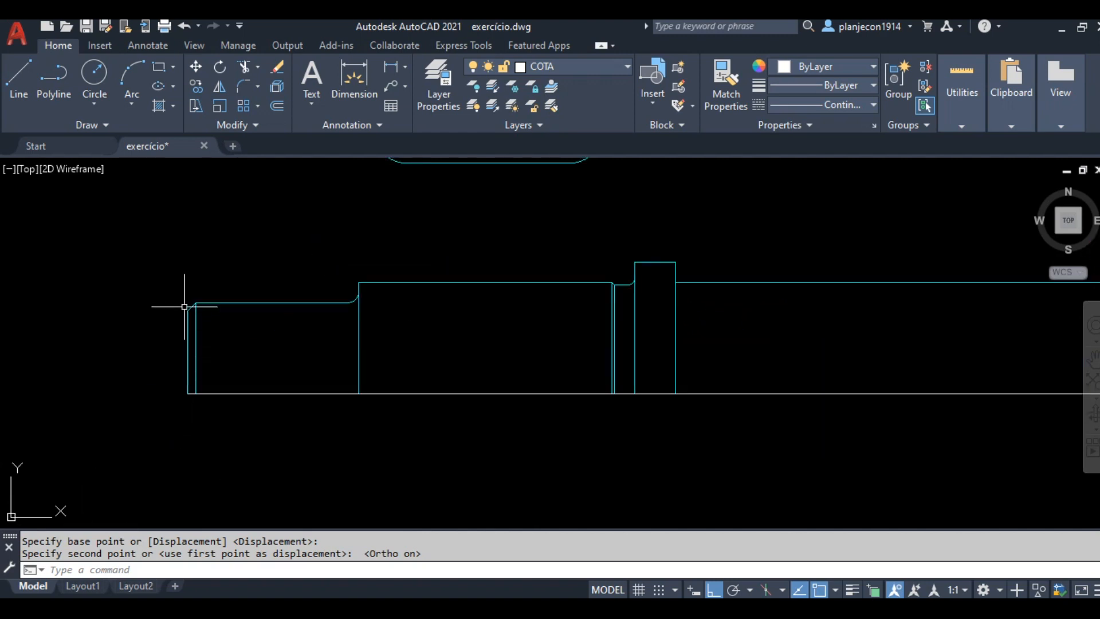
scroll(410, 388, "down", 4)
middle_click_drag(411, 388, 199, 447)
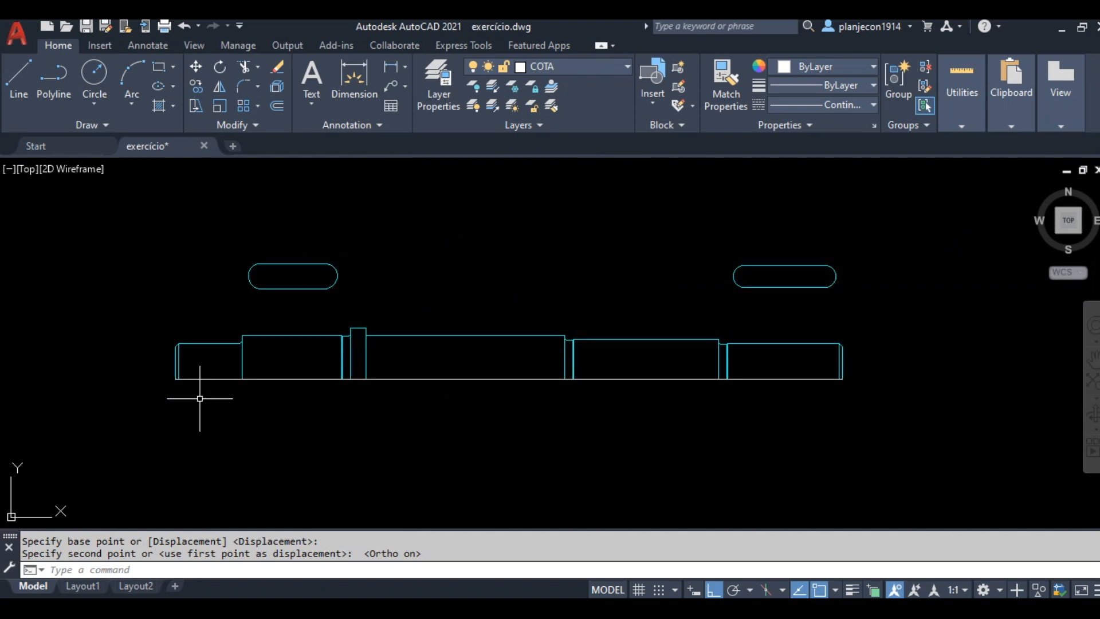
Erase the inner vertical chamfer line at the shaft end nearest the collar.
scroll(143, 318, "up", 5)
left_click(202, 290)
left_click(155, 339)
scroll(302, 348, "down", 2)
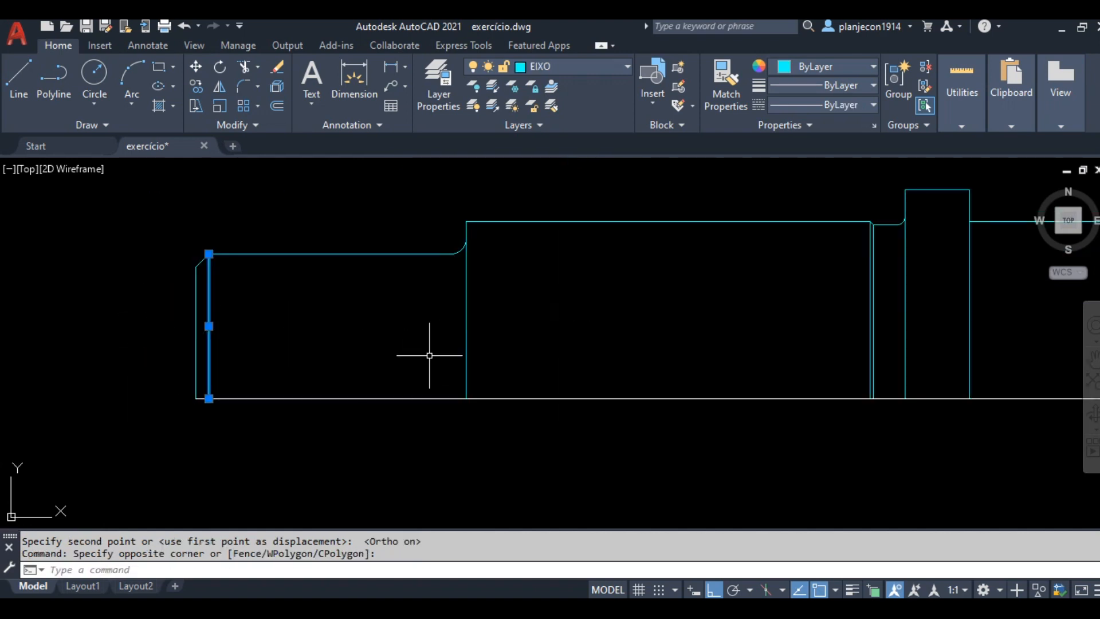
key("Delete")
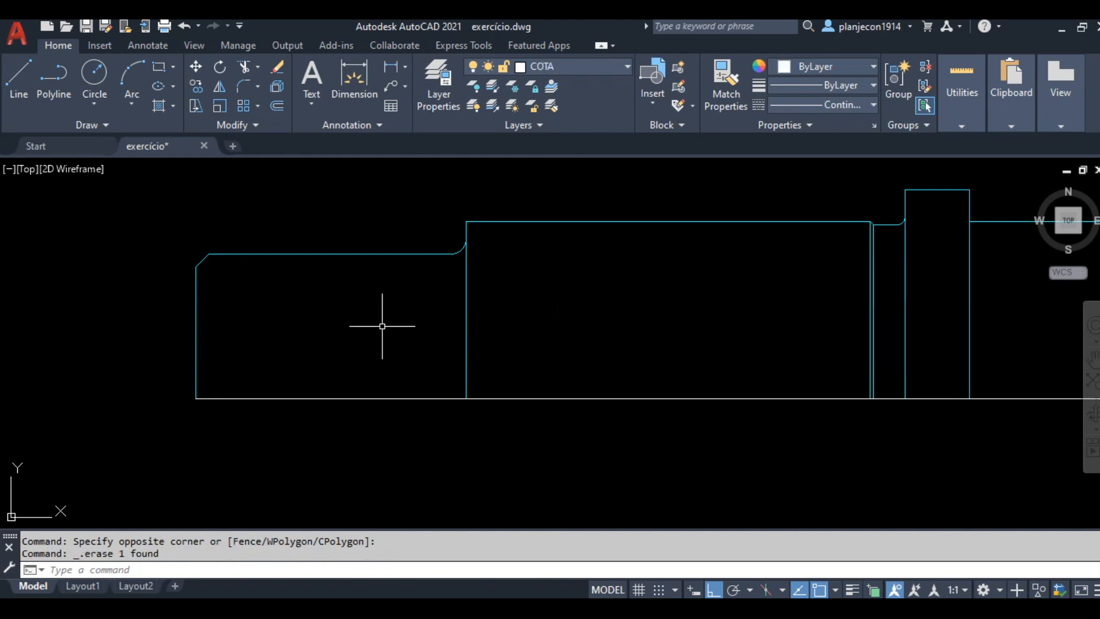
Shorten the first shoulder's vertical line by stretching its axis endpoint up to the start of the fillet.
left_click(531, 322)
left_click(413, 351)
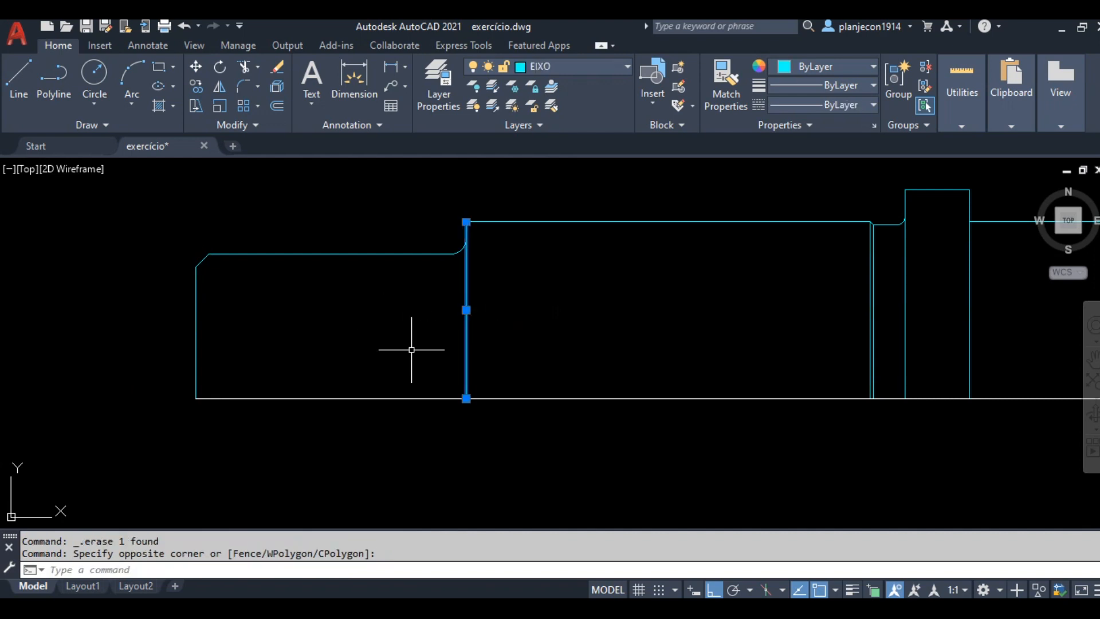
left_click(466, 398)
scroll(474, 245, "up", 6)
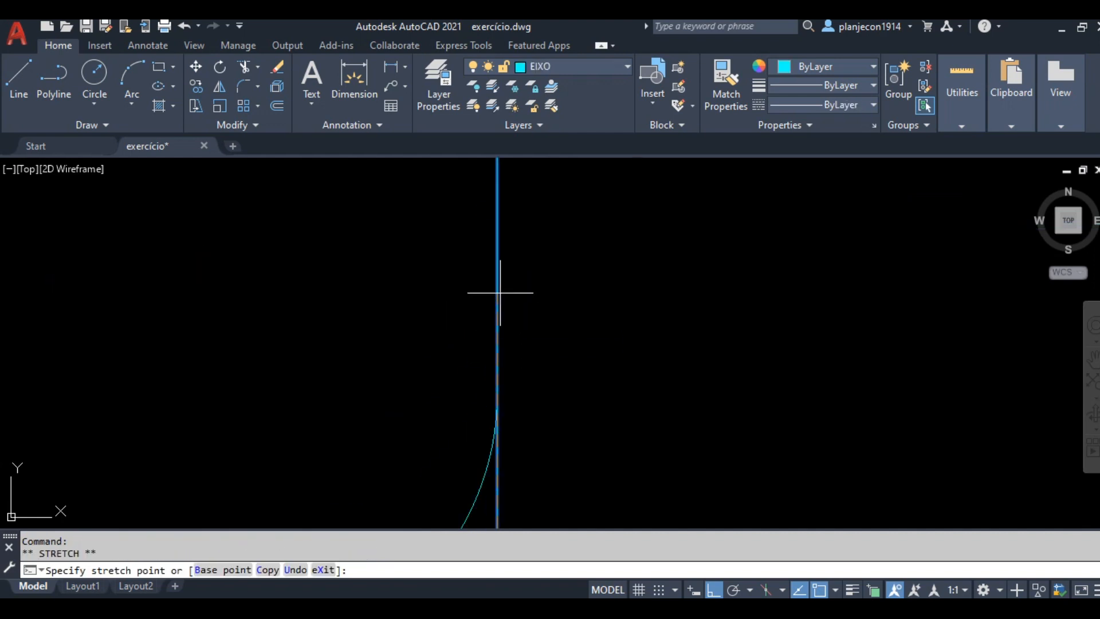
scroll(498, 394, "down", 5)
left_click(496, 386)
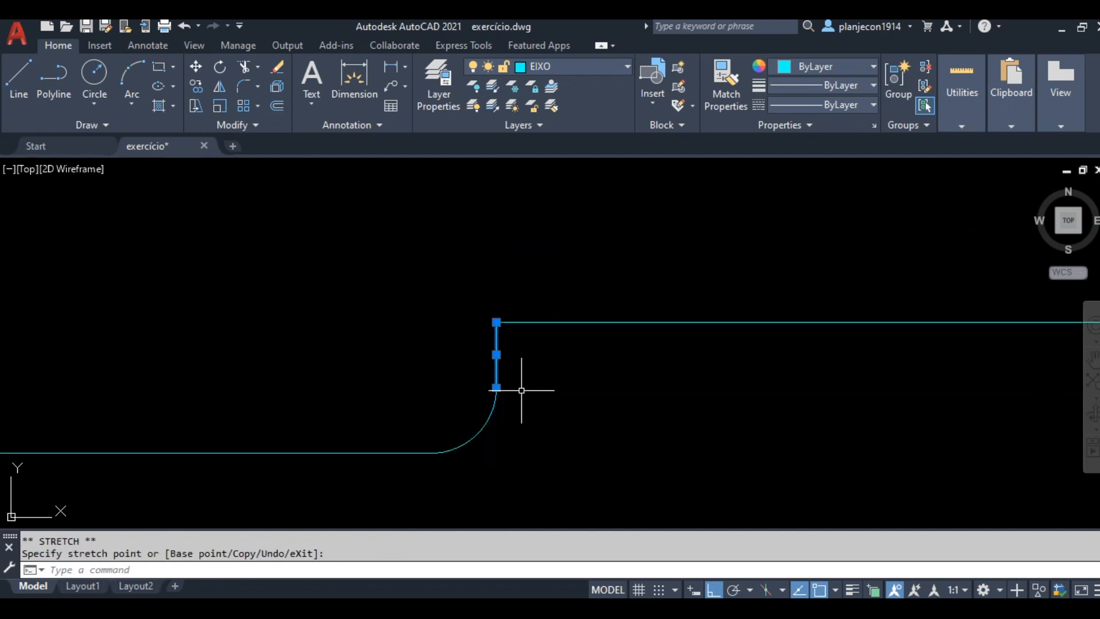
key("Escape")
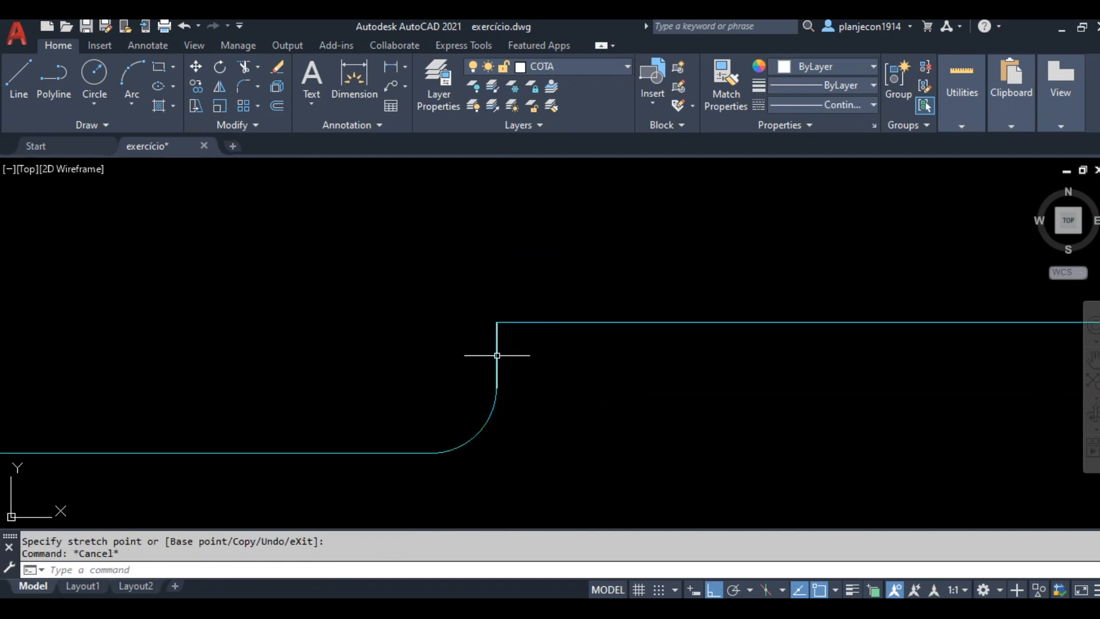
left_click(497, 356)
key("Escape")
left_click(516, 412)
left_click(449, 422)
key("Escape")
Erase the two vertical lines at the chamfered edge of the relief groove before the collar.
scroll(332, 333, "down", 4)
middle_click_drag(1022, 435, 793, 427)
scroll(836, 364, "up", 2)
middle_click_drag(793, 311, 592, 300)
scroll(592, 299, "up", 4)
left_click(653, 299)
left_click(465, 338)
scroll(446, 350, "down", 6)
key("Delete")
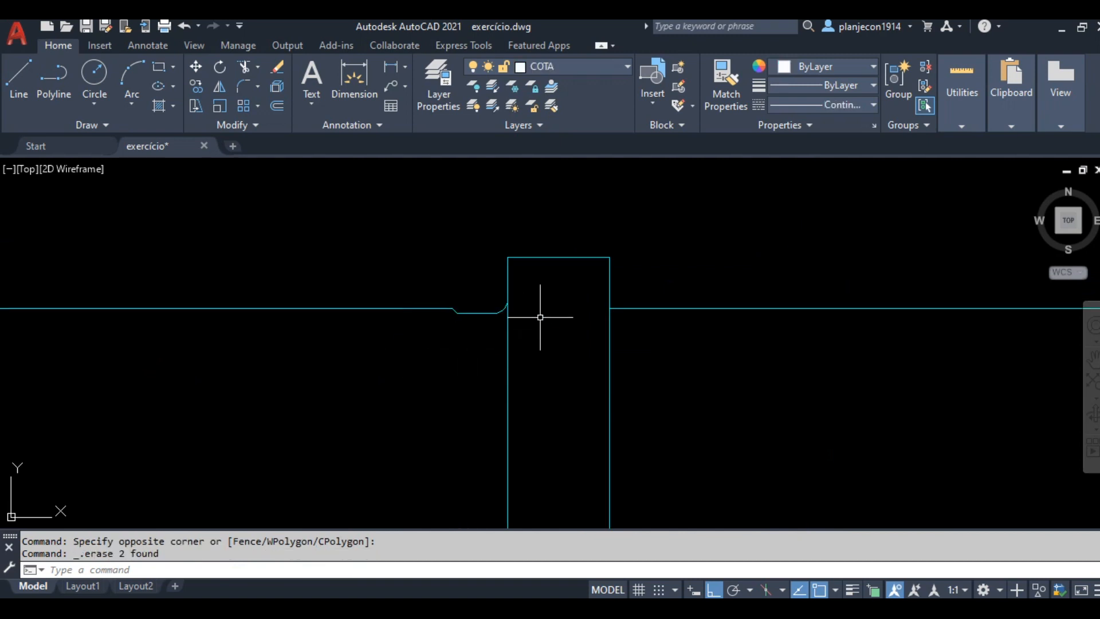
Shorten the collar's groove-side edge by stretching its axis endpoint up to the groove fillet.
scroll(523, 350, "up", 2)
scroll(451, 354, "down", 4)
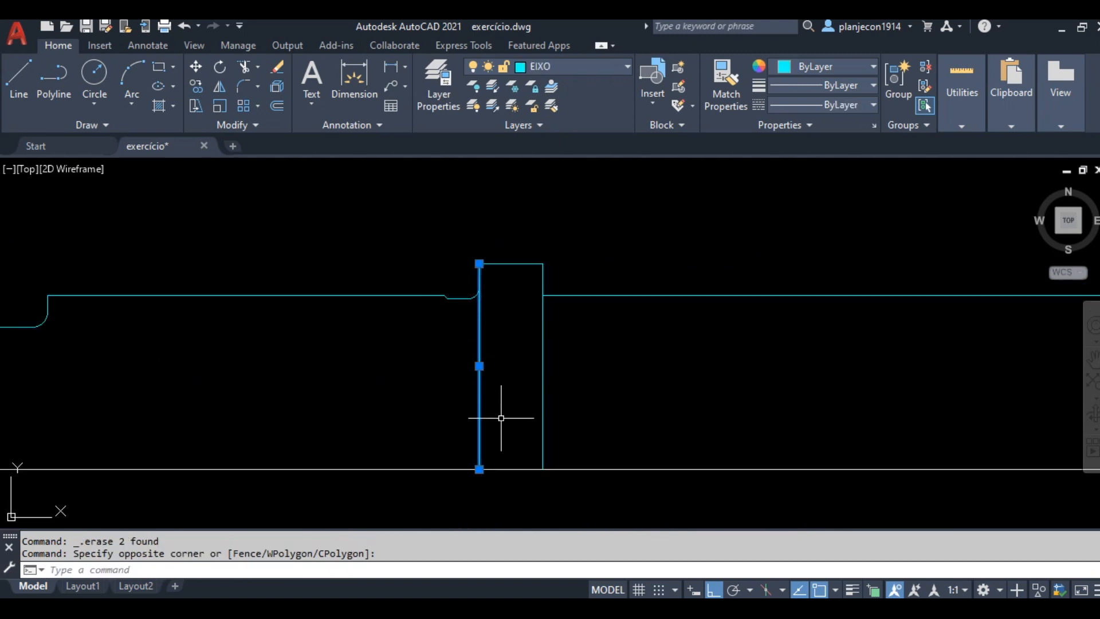
left_click(481, 469)
scroll(481, 337, "up", 6)
middle_click_drag(449, 306, 436, 450)
left_click(451, 280)
key("Escape")
left_click(496, 226)
left_click(406, 253)
scroll(438, 280, "up", 2)
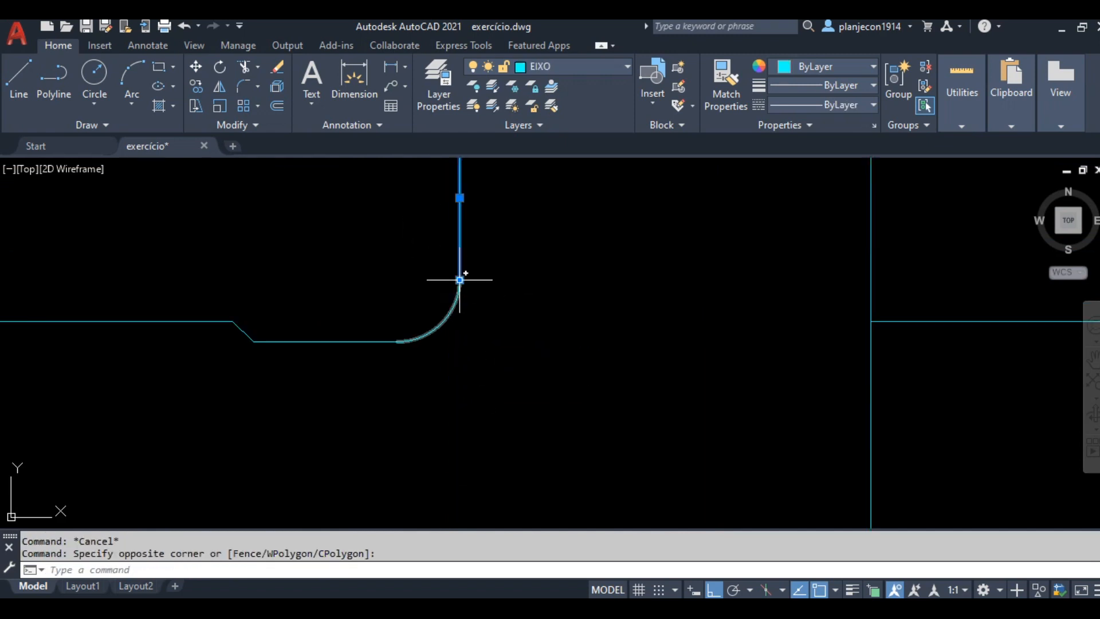
left_click(460, 280)
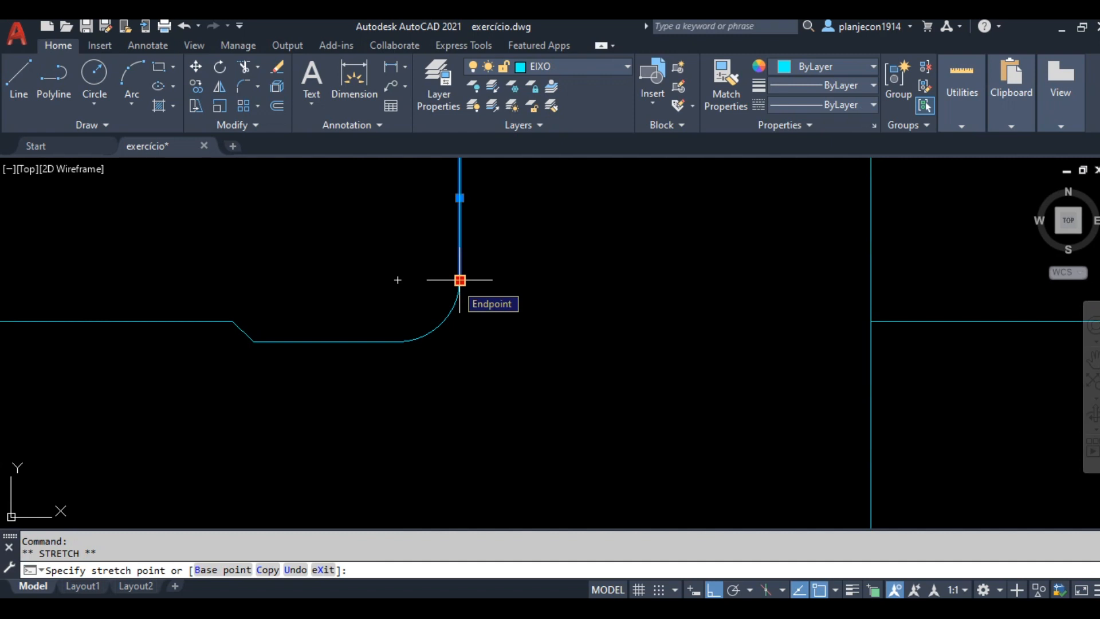
key("Escape")
key("Escape")
Shorten the collar's other vertical edge by stretching its axis endpoint up to the long section's outline.
scroll(440, 192, "down", 5)
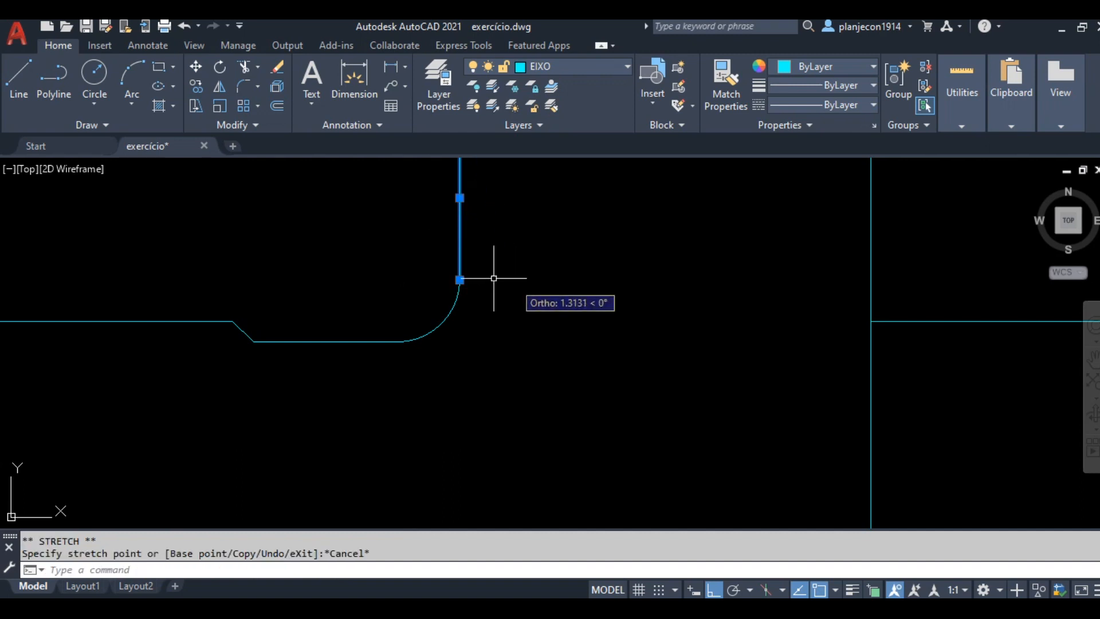
scroll(532, 357, "up", 2)
left_click(535, 326)
left_click(393, 369)
scroll(449, 432, "up", 3)
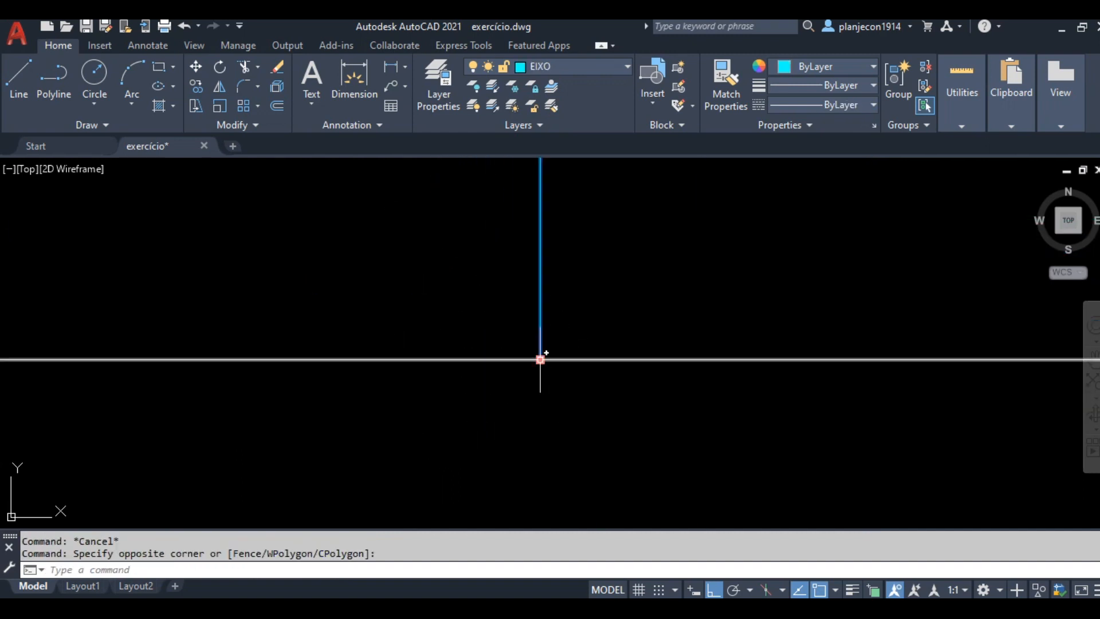
left_click(540, 360)
scroll(542, 417, "down", 4)
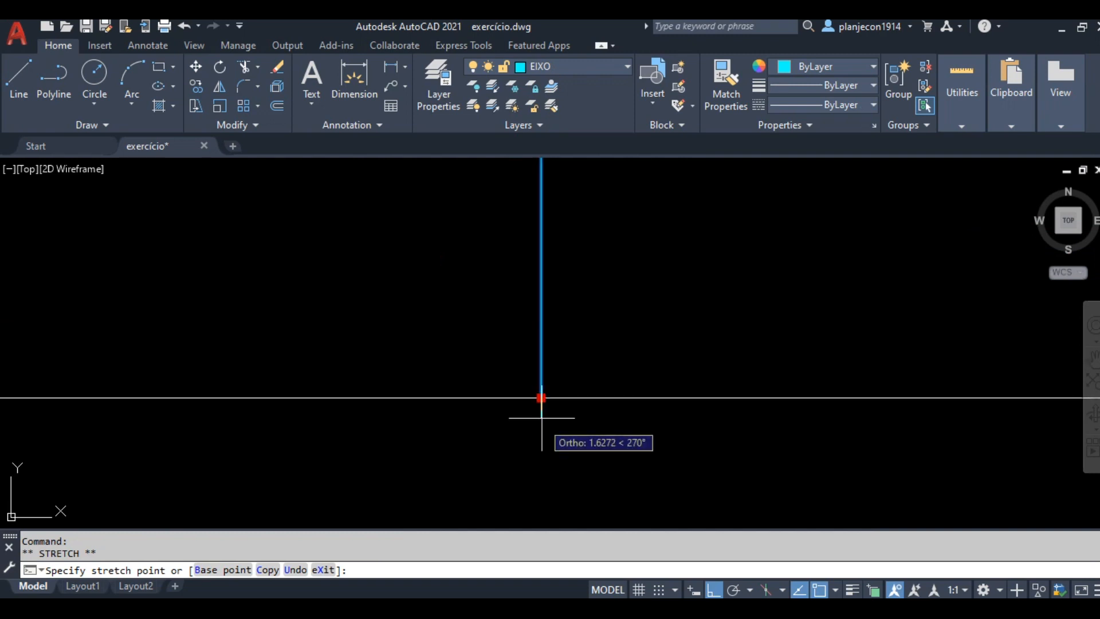
scroll(547, 346, "down", 5)
scroll(541, 228, "up", 5)
scroll(561, 295, "up", 4)
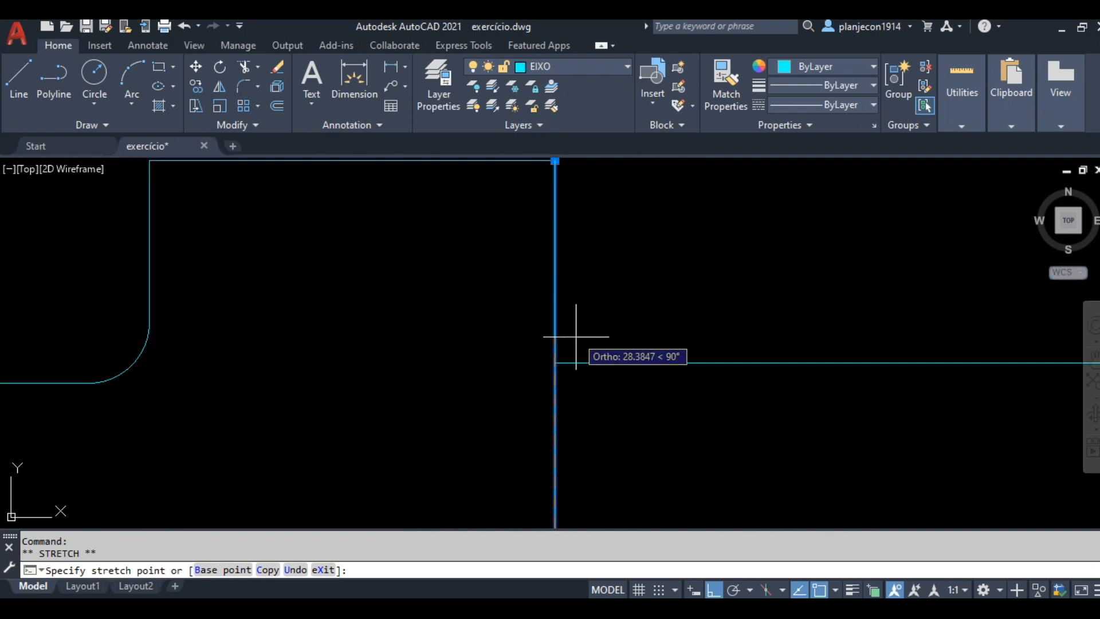
left_click(555, 362)
scroll(633, 344, "down", 8)
key("Escape")
Shorten the shoulder line at the end of the long section after the collar to the start of its fillet.
scroll(683, 373, "down", 8)
scroll(649, 259, "up", 3)
scroll(649, 259, "up", 8)
scroll(601, 351, "down", 2)
scroll(601, 351, "down", 1)
left_click(609, 337)
left_click(573, 415)
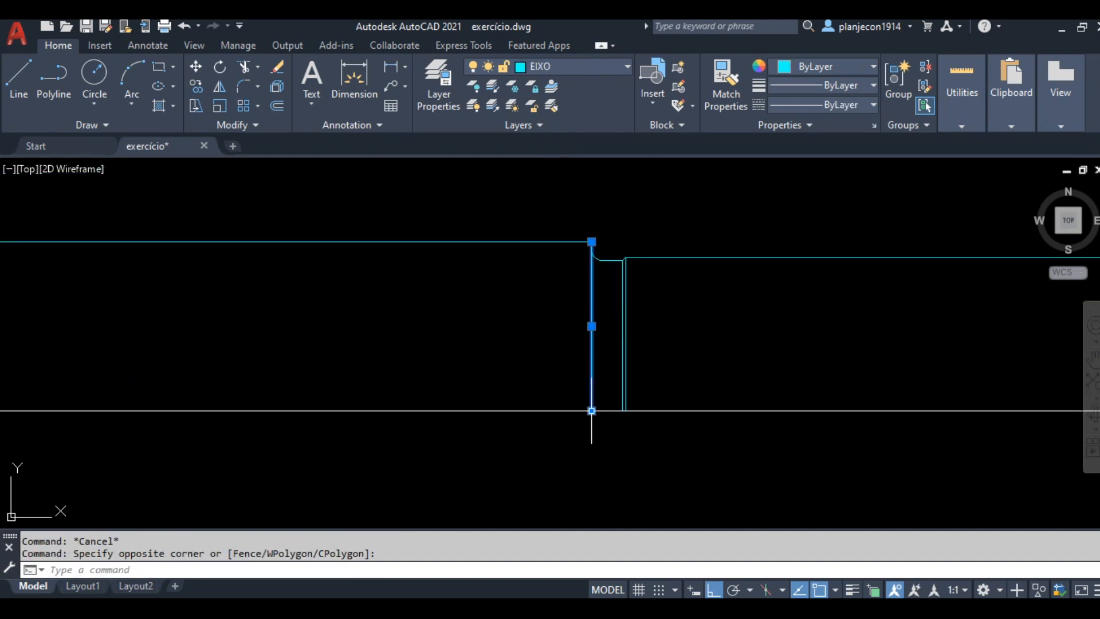
left_click(592, 410)
scroll(590, 264, "up", 5)
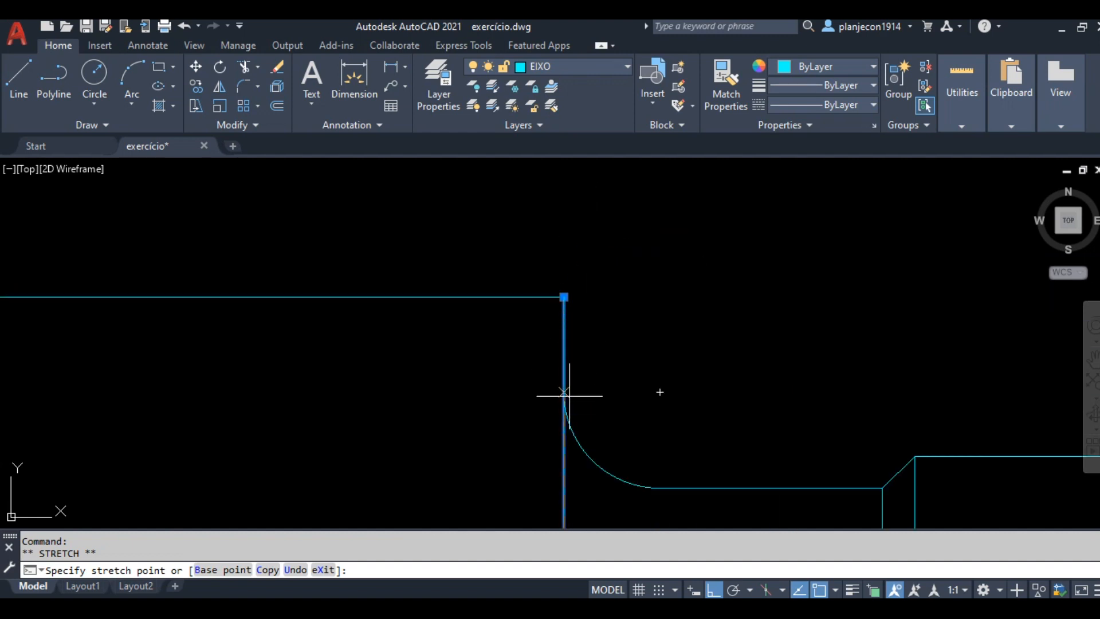
left_click(565, 387)
key("Escape")
Erase the two vertical lines at the relief groove following the long section.
scroll(619, 344, "down", 4)
scroll(613, 320, "down", 4)
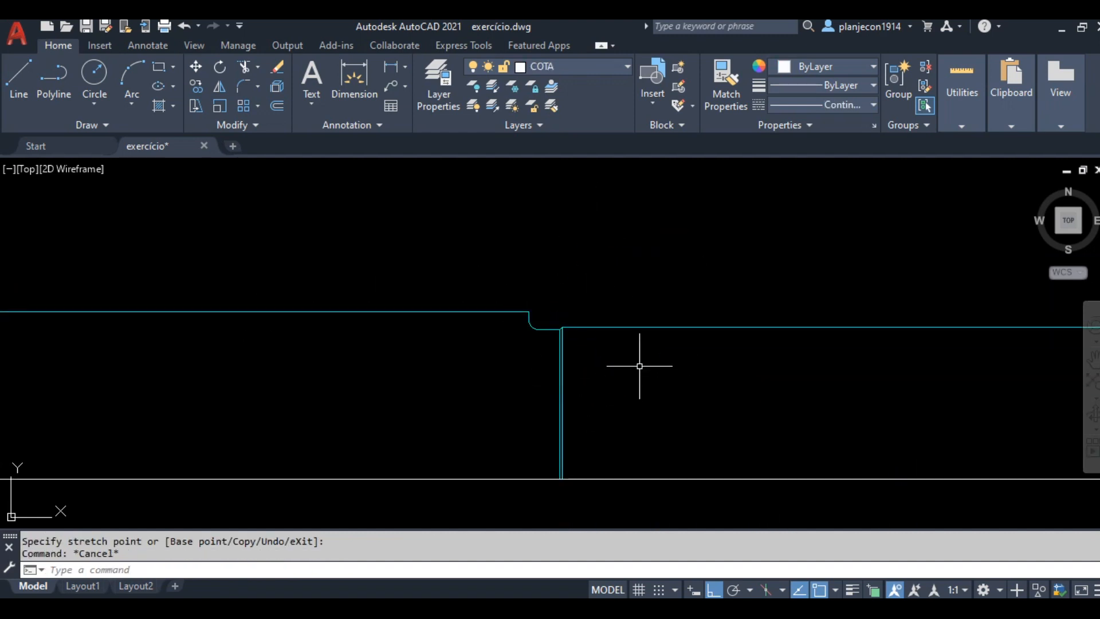
left_click(613, 401)
left_click(535, 384)
key("Delete")
Shorten the shoulder line before the last shaft section by stretching its axis endpoint up to the fillet.
scroll(831, 429, "down", 3)
scroll(810, 380, "up", 4)
left_click(779, 393)
left_click(739, 401)
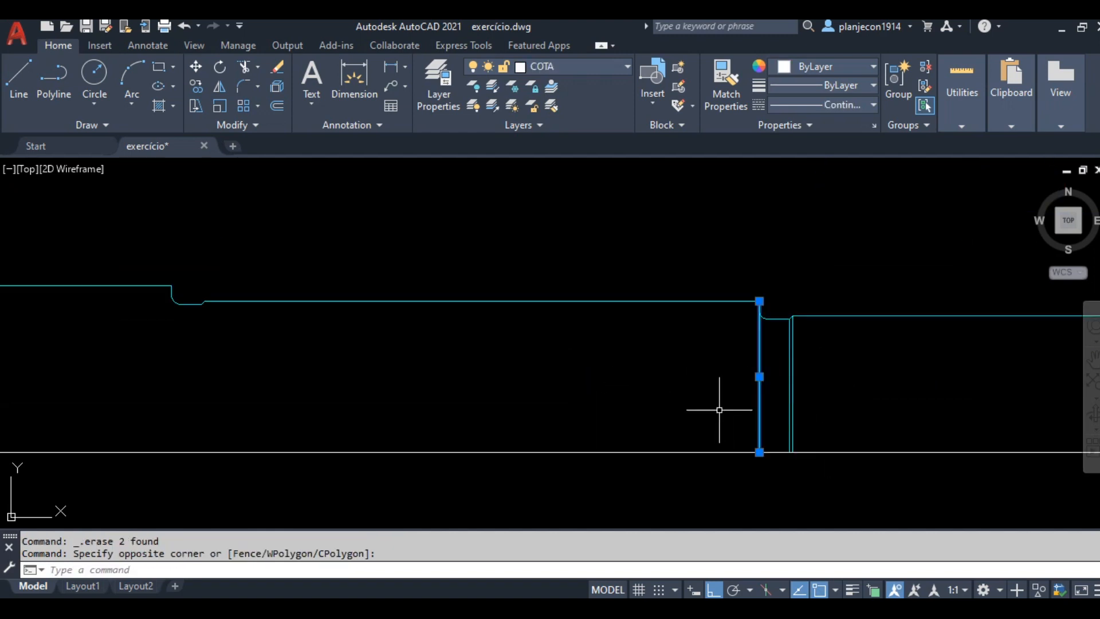
left_click(760, 453)
scroll(781, 310, "up", 4)
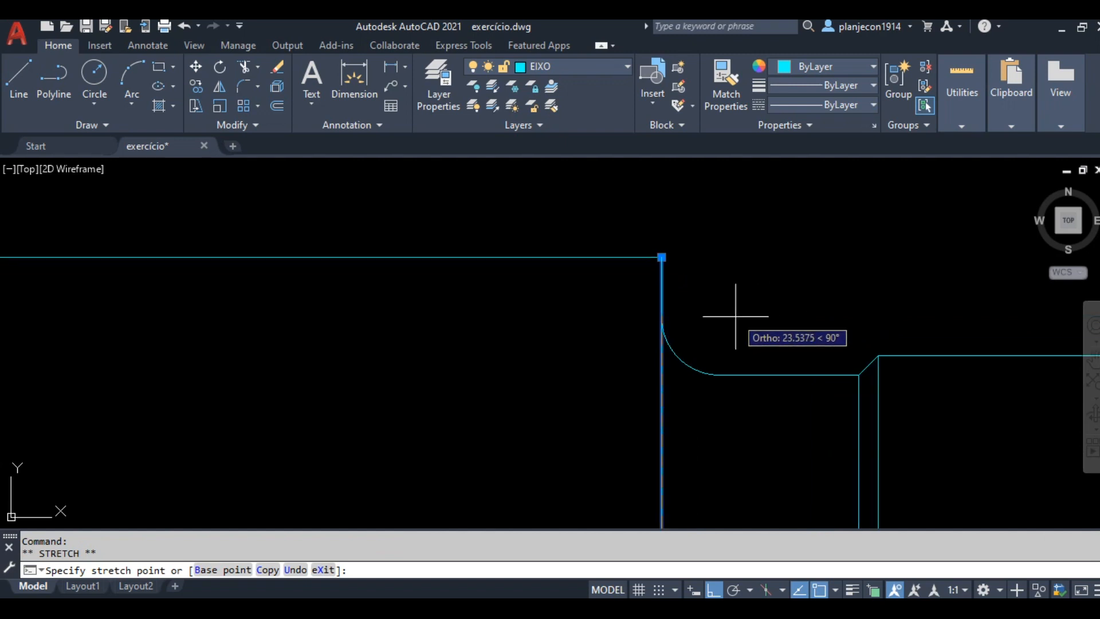
key("Escape")
key("Escape")
Erase the two vertical lines at the relief groove where the last shaft section begins.
scroll(517, 253, "down", 5)
left_click(626, 370)
left_click(533, 395)
key("Delete")
Erase the inner vertical chamfer line at the far end of the last shaft section.
scroll(609, 339, "down", 5)
scroll(631, 376, "up", 5)
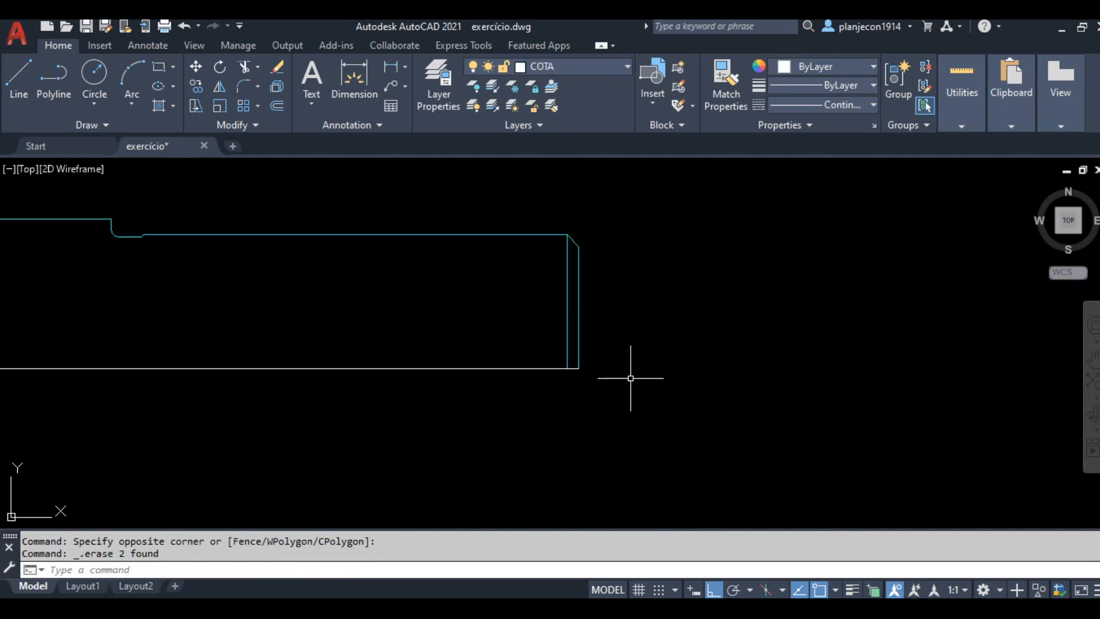
left_click(609, 257)
left_click(565, 300)
scroll(701, 353, "down", 4)
key("Delete")
scroll(760, 347, "down", 4)
middle_click_drag(306, 373, 477, 441)
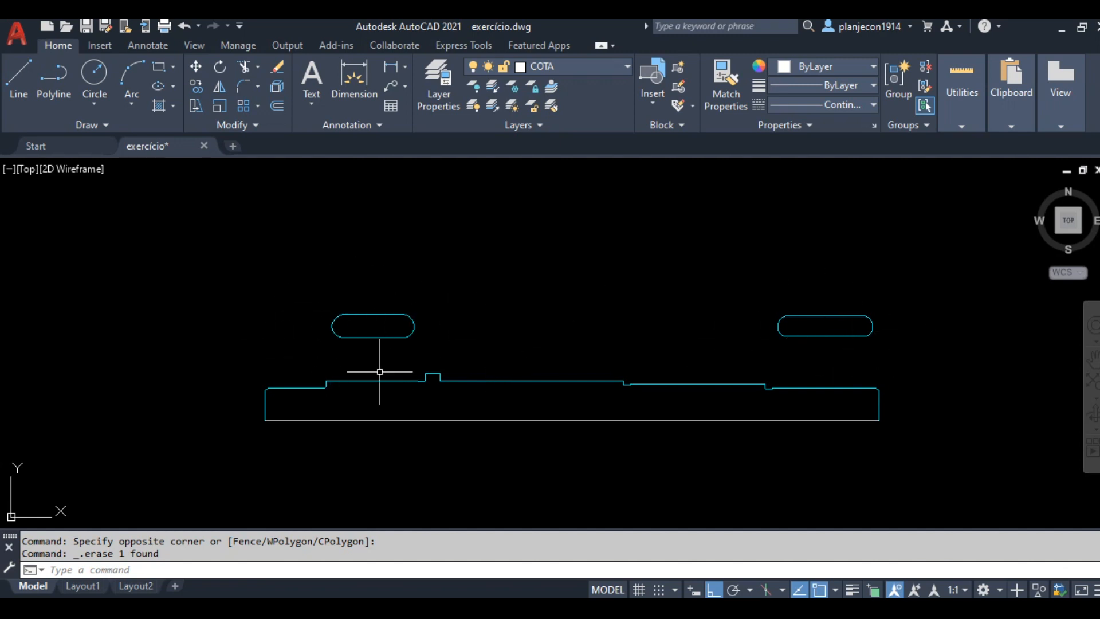
Erase the horizontal axis line that closes the shaft half-profile along its base.
mouse_move(459, 403)
middle_mouse_down()
mouse_move(452, 511)
mouse_move(452, 371)
middle_mouse_up()
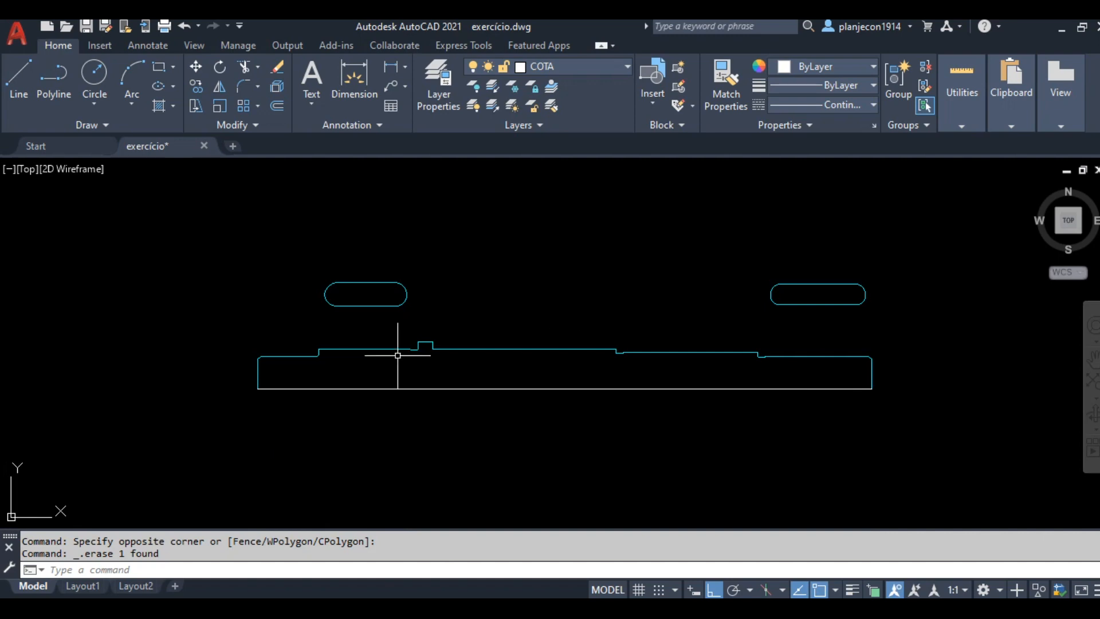
scroll(300, 366, "up", 2)
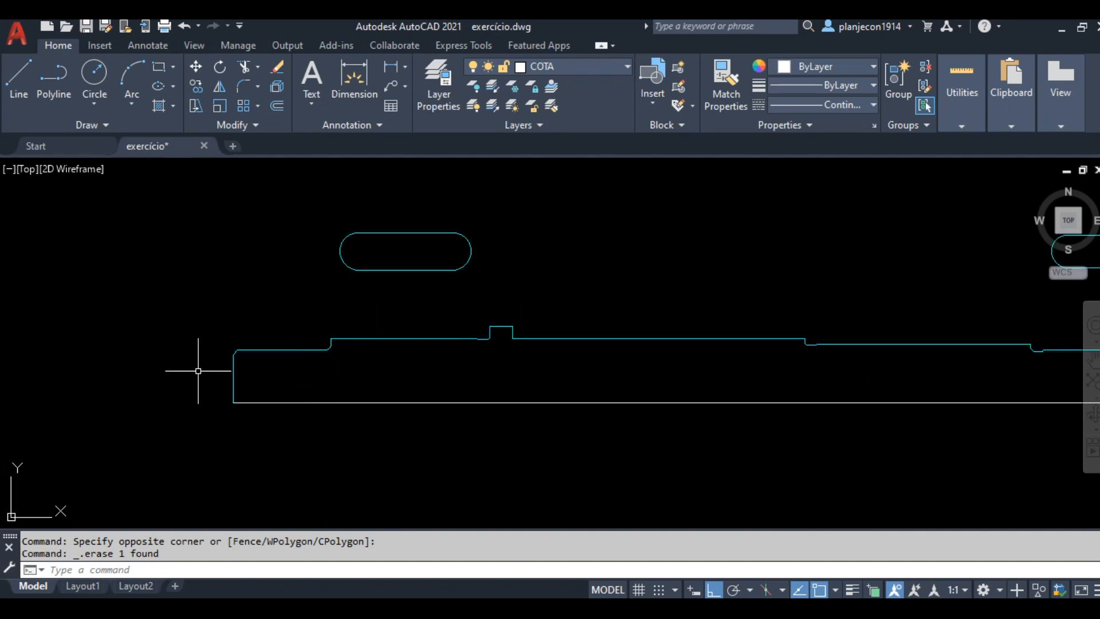
left_click(402, 379)
left_click(342, 449)
right_click(381, 436)
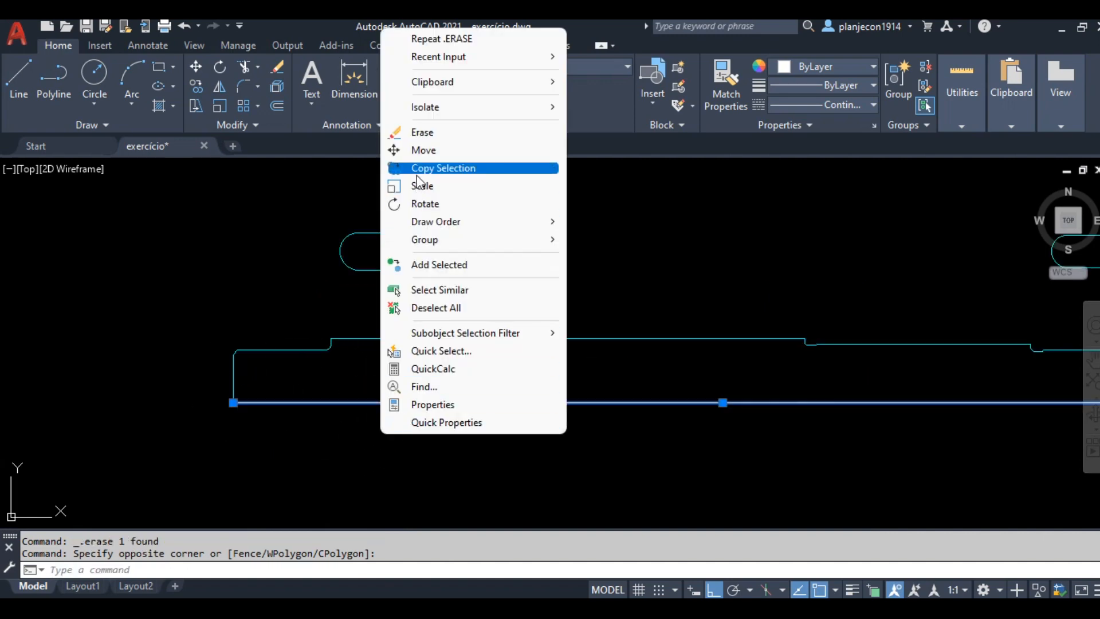
left_click(421, 133)
Select individual segments along the shaft half-profile to check whether they are separate objects.
scroll(678, 405, "down", 4)
middle_click_drag(622, 410, 558, 425)
scroll(635, 400, "up", 4)
left_click(823, 335)
left_click(798, 419)
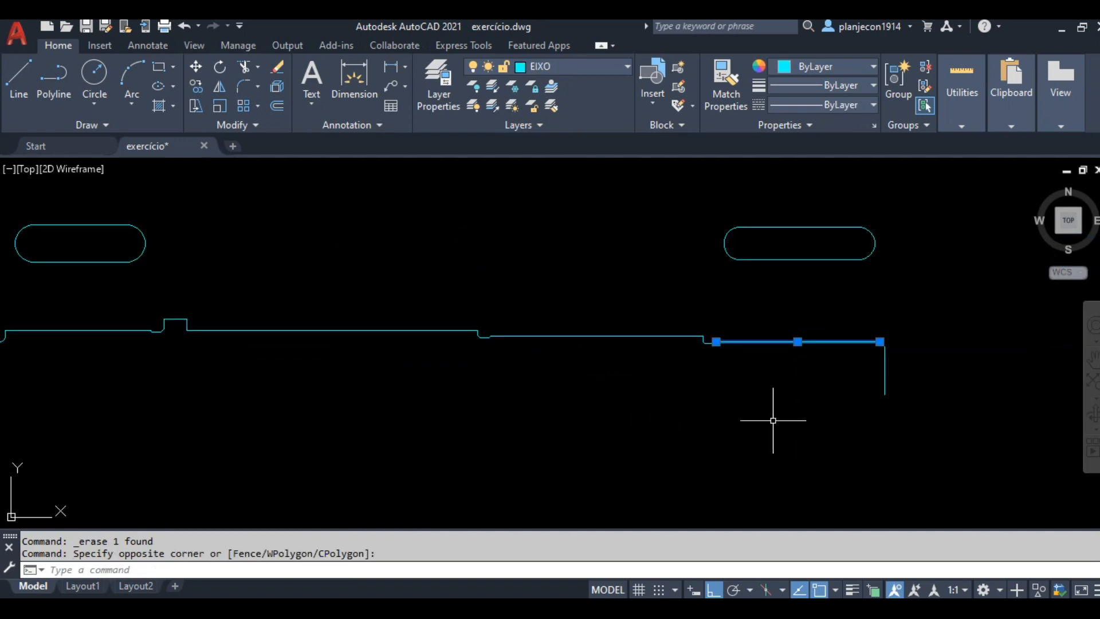
left_click(613, 317)
left_click(590, 362)
key("Escape")
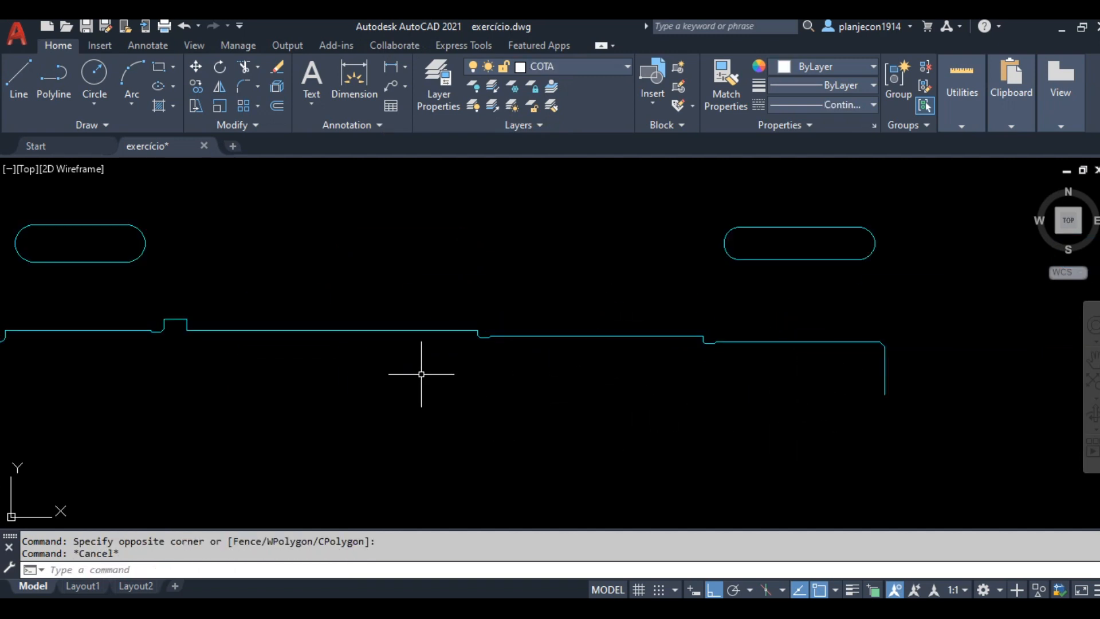
left_click(420, 321)
left_click(368, 358)
scroll(602, 400, "down", 2)
key("Escape")
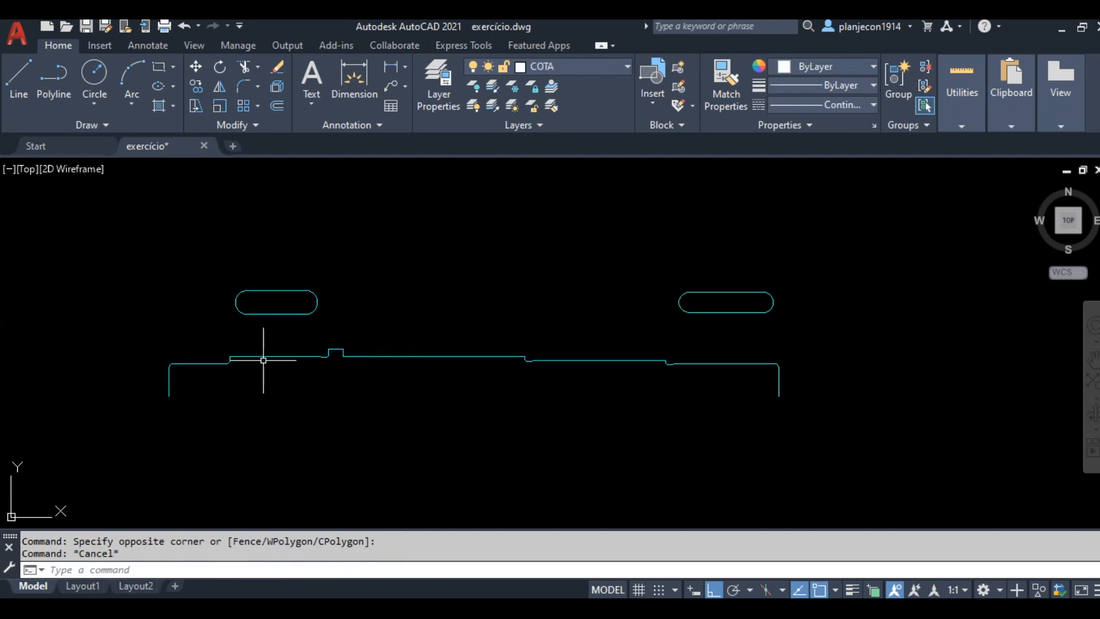
left_click(264, 362)
left_click(259, 349)
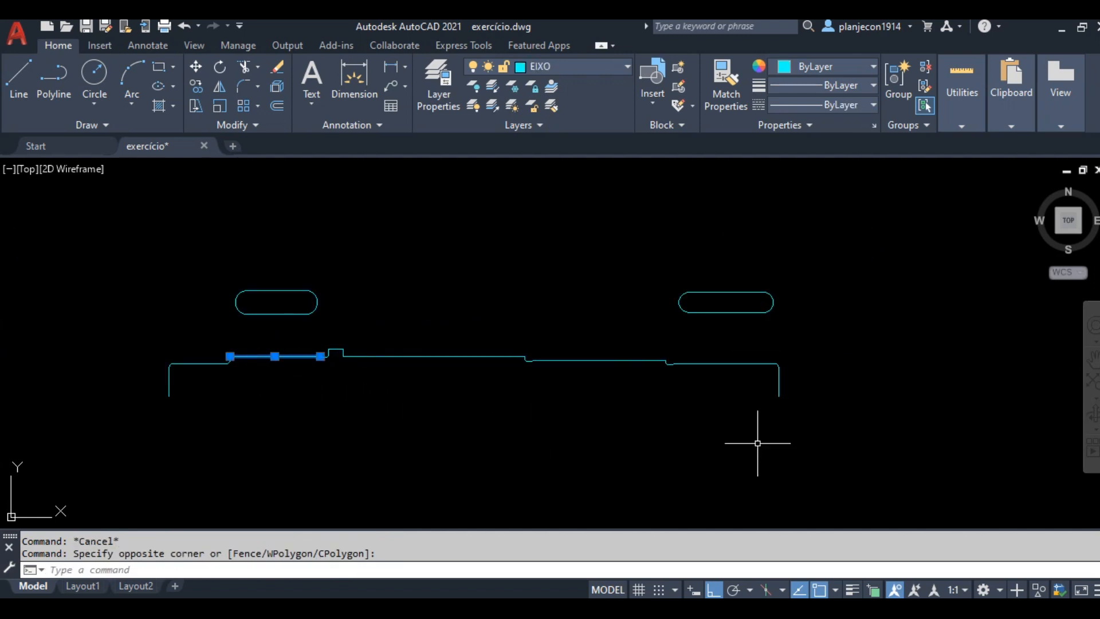
key("Escape")
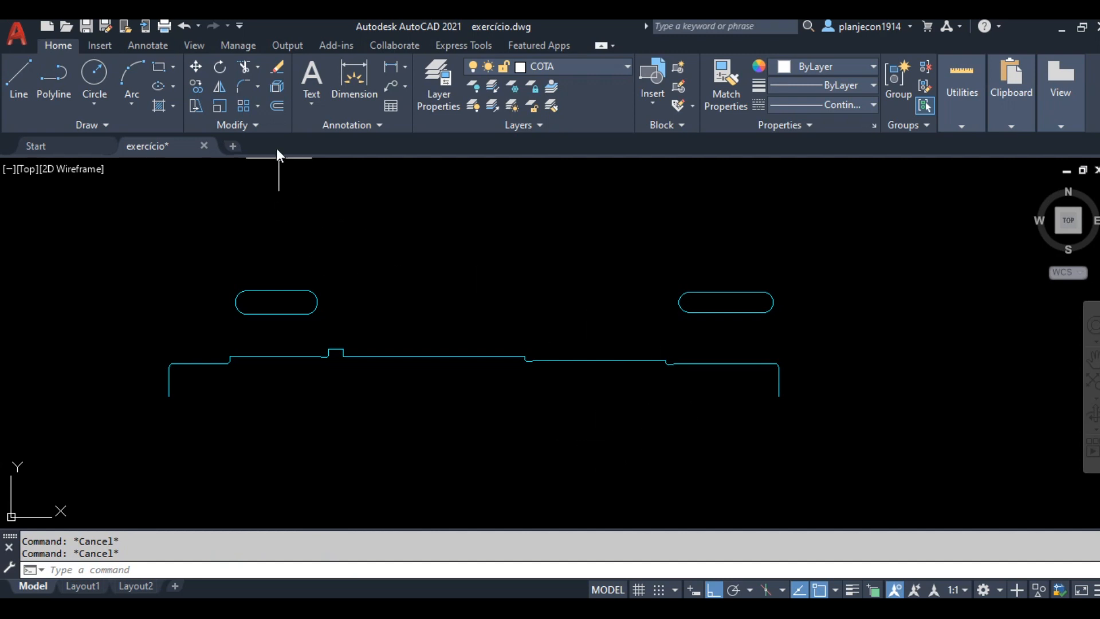
Join all line and arc segments of the shaft half-profile with the Join command, leaving out the keyway outlines.
left_click(260, 124)
key("Return")
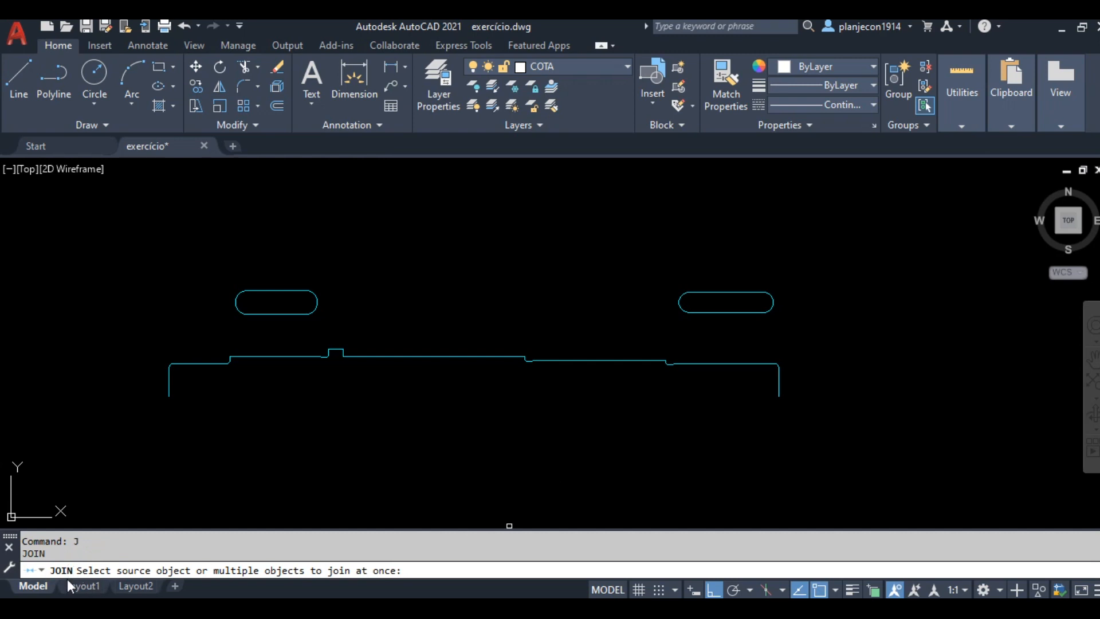
left_click(852, 334)
left_click(92, 473)
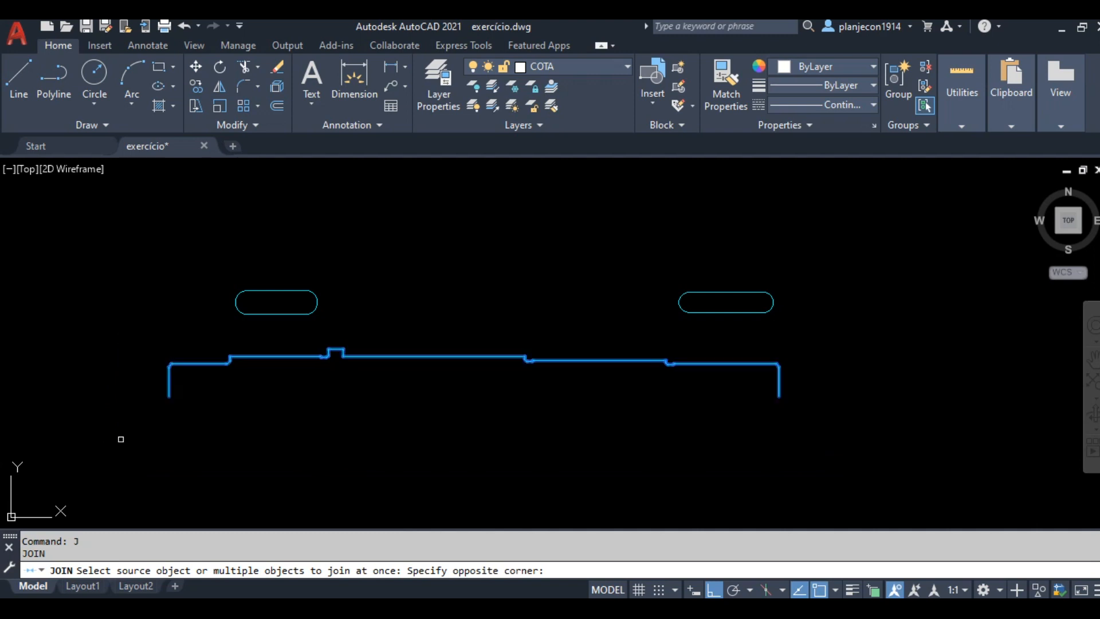
key("Return")
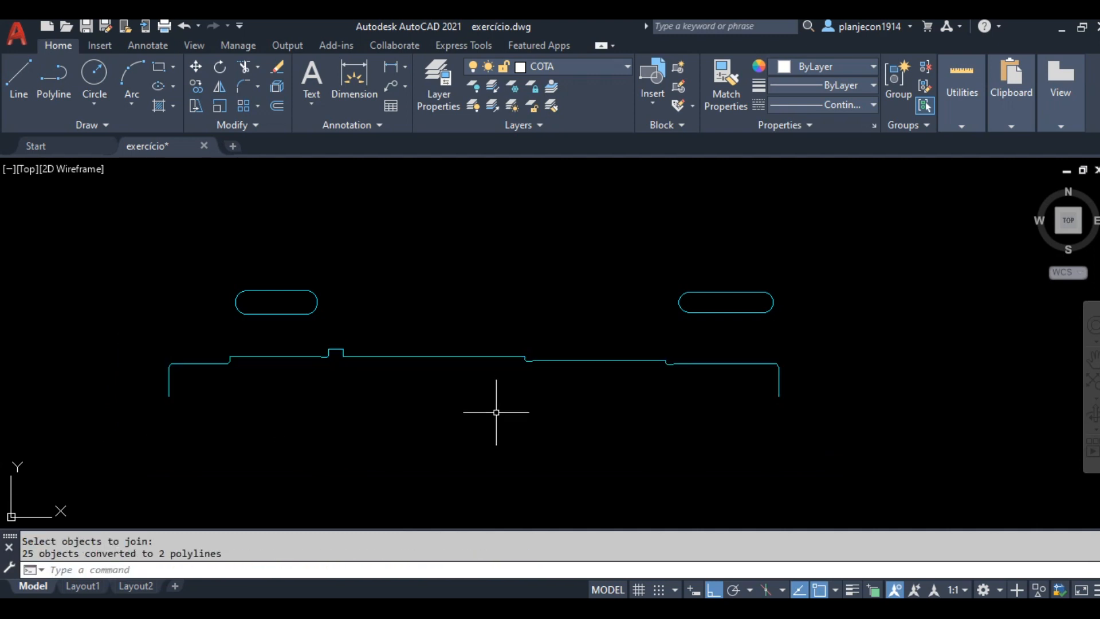
Examine the joined half-profile around the collar to find where the polyline is still split.
left_click(485, 357)
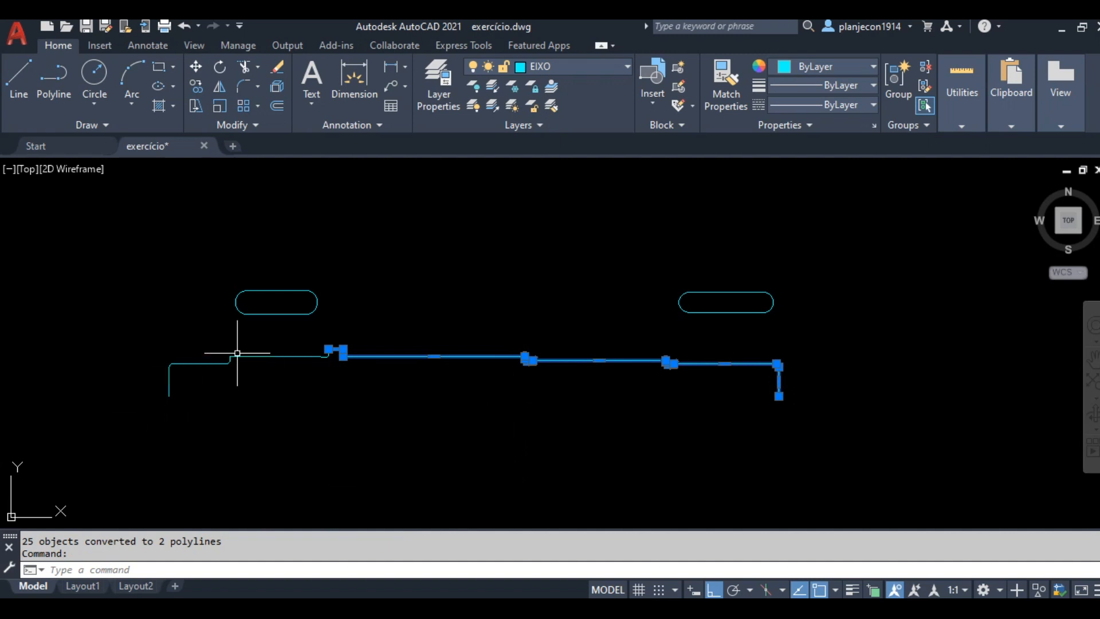
scroll(282, 343, "up", 2)
scroll(369, 351, "up", 4)
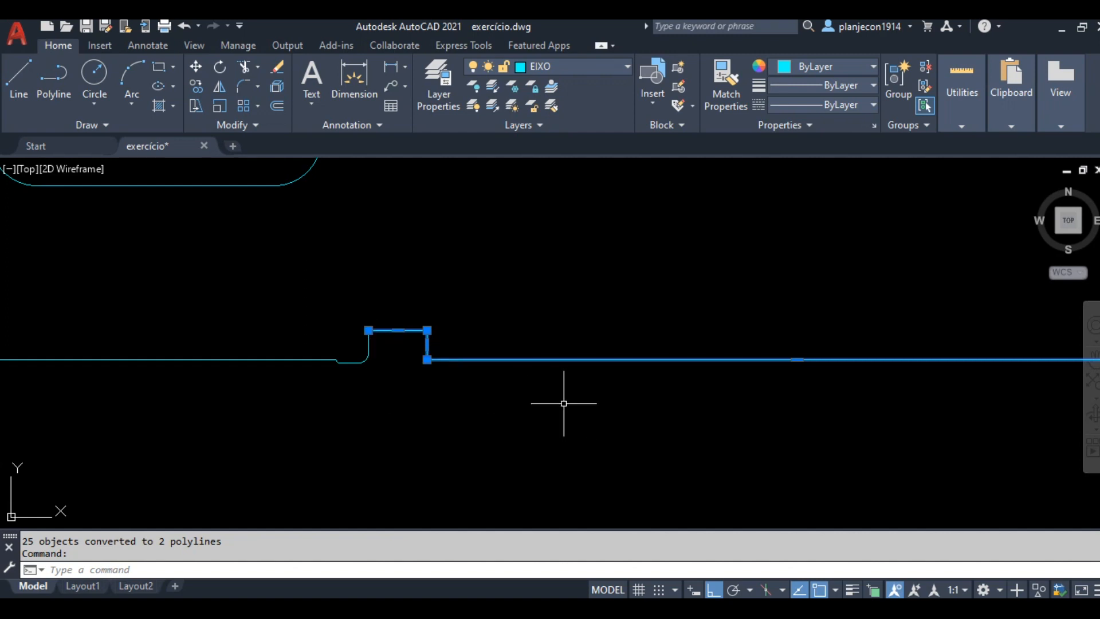
scroll(562, 400, "down", 5)
key("Escape")
key("Escape")
left_click(455, 380)
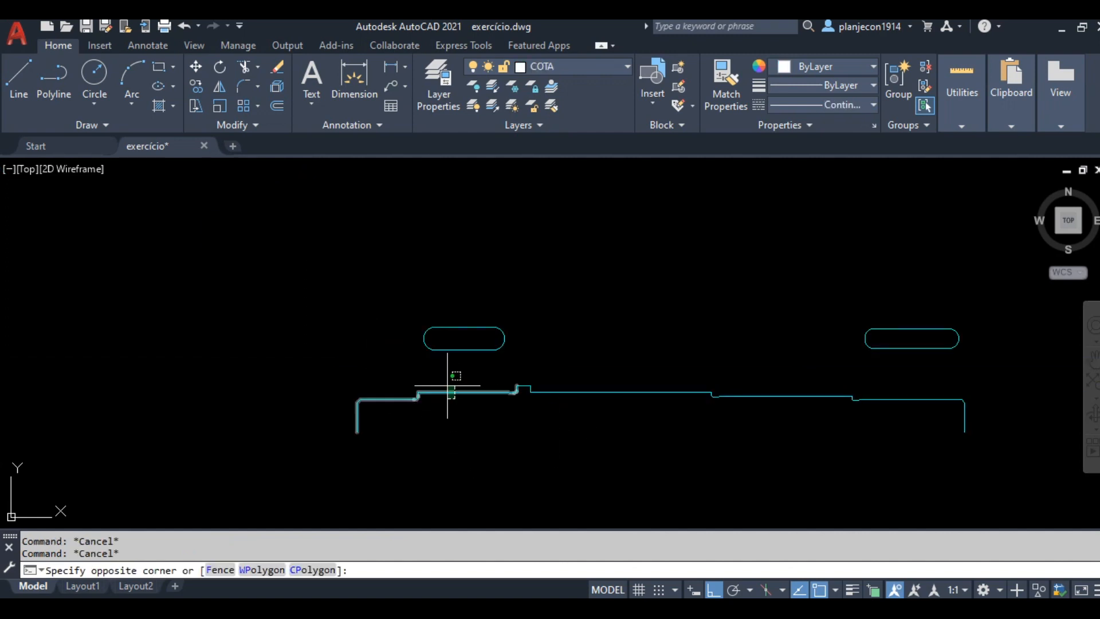
left_click(487, 483)
scroll(532, 397, "up", 4)
key("Escape")
left_click(593, 375)
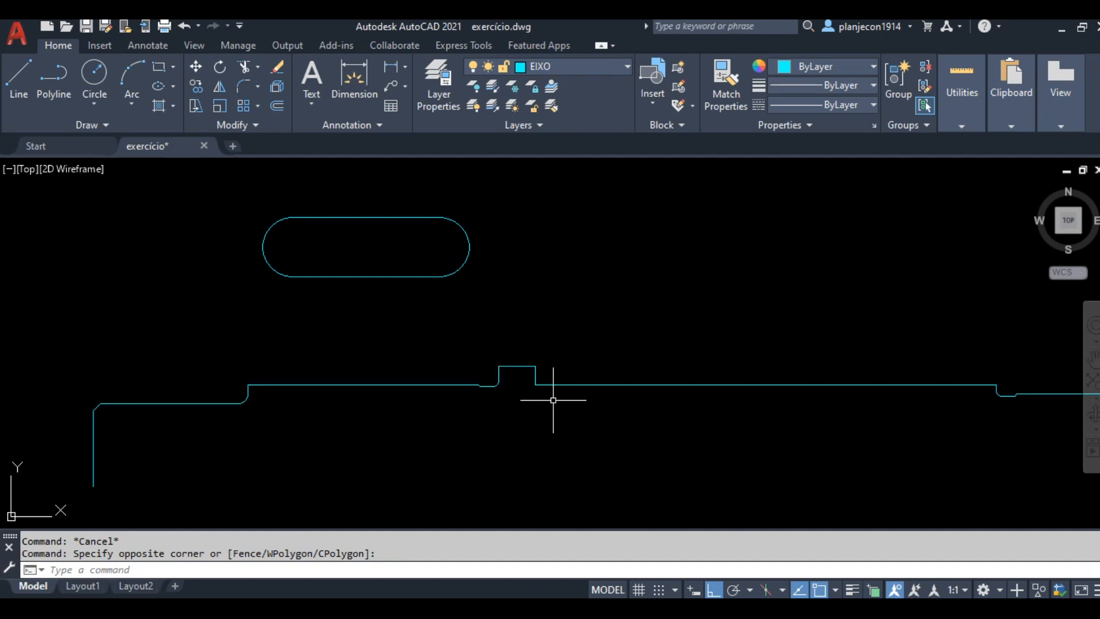
left_click(571, 415)
key("Escape")
scroll(415, 336, "down", 4)
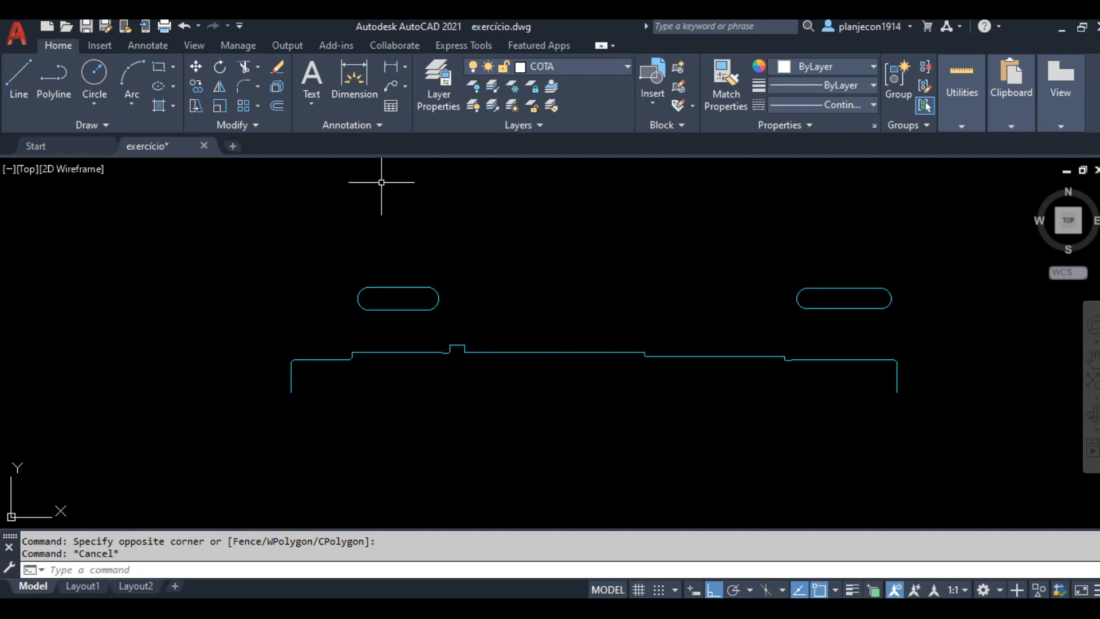
Join the two remaining polylines of the shaft half-profile into a single polyline.
left_click(255, 125)
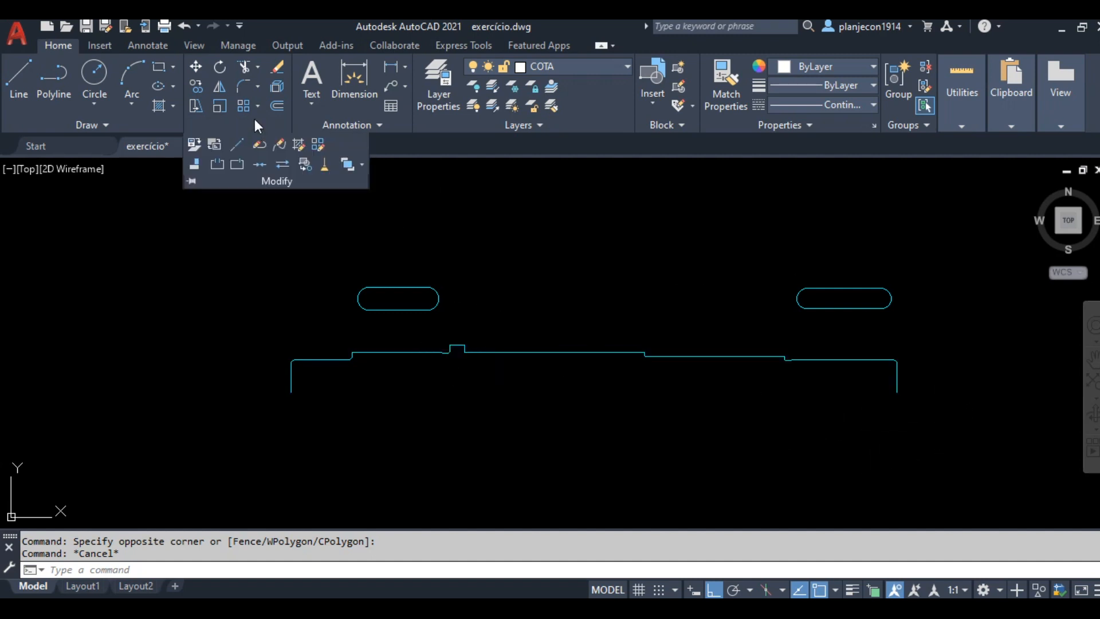
left_click(258, 165)
left_click(949, 337)
left_click(206, 506)
key("Return")
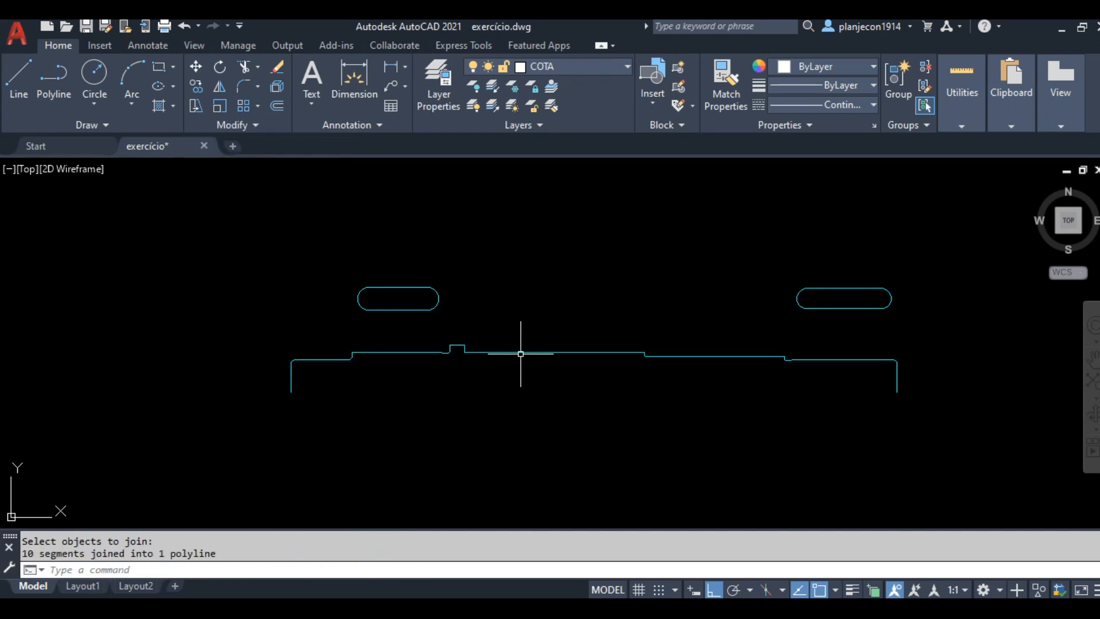
Select the shaft half-profile at several points to check that it behaves as one polyline.
left_click(520, 354)
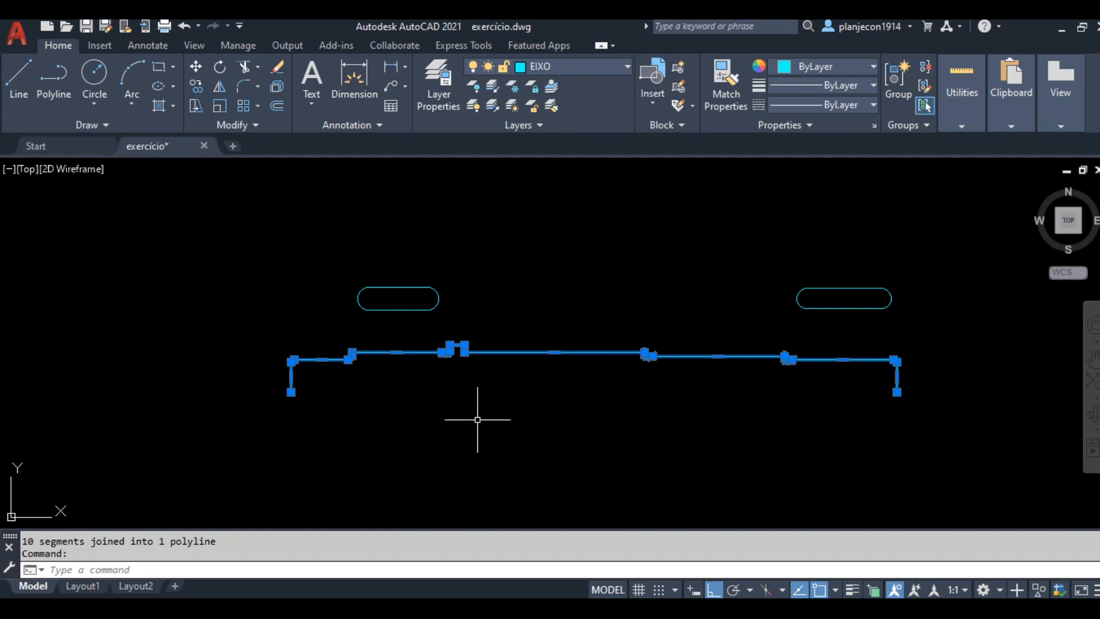
key("Escape")
key("Escape")
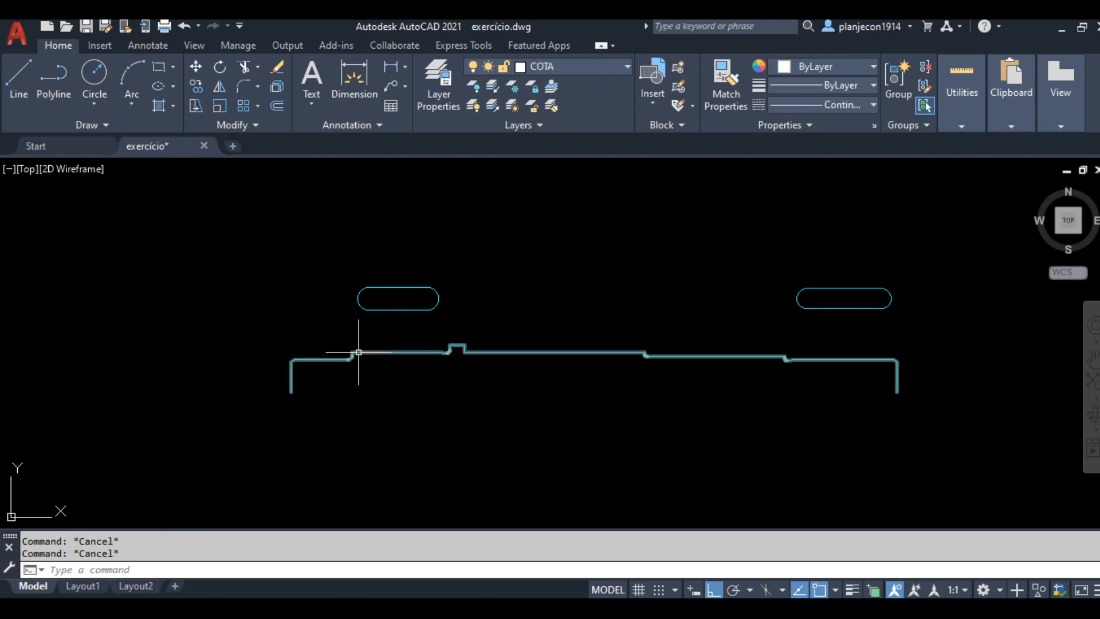
left_click(391, 351)
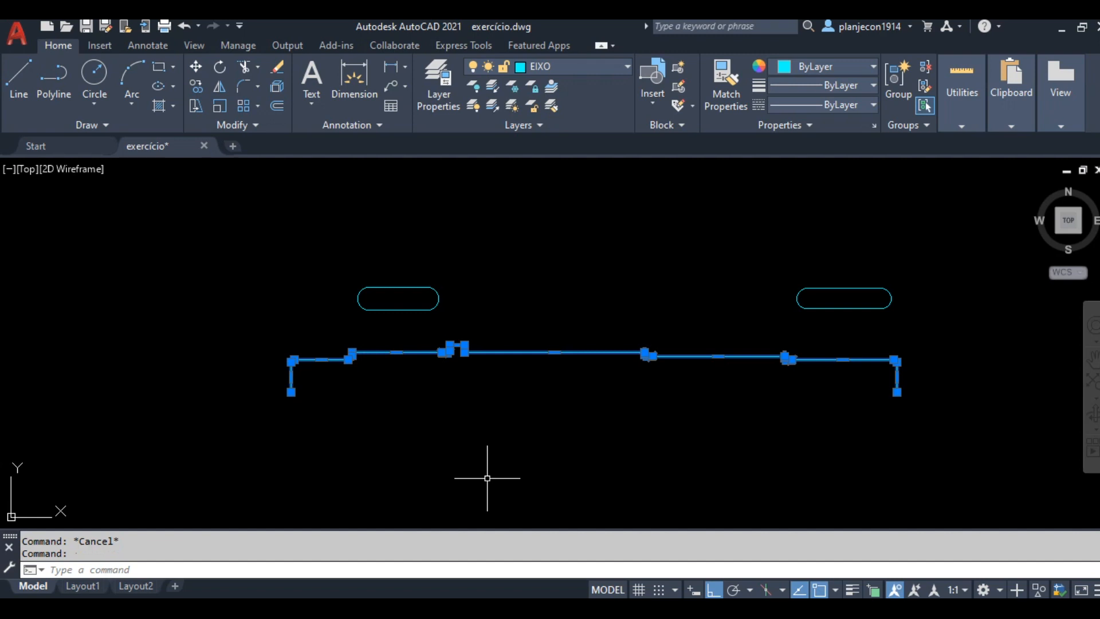
key("Escape")
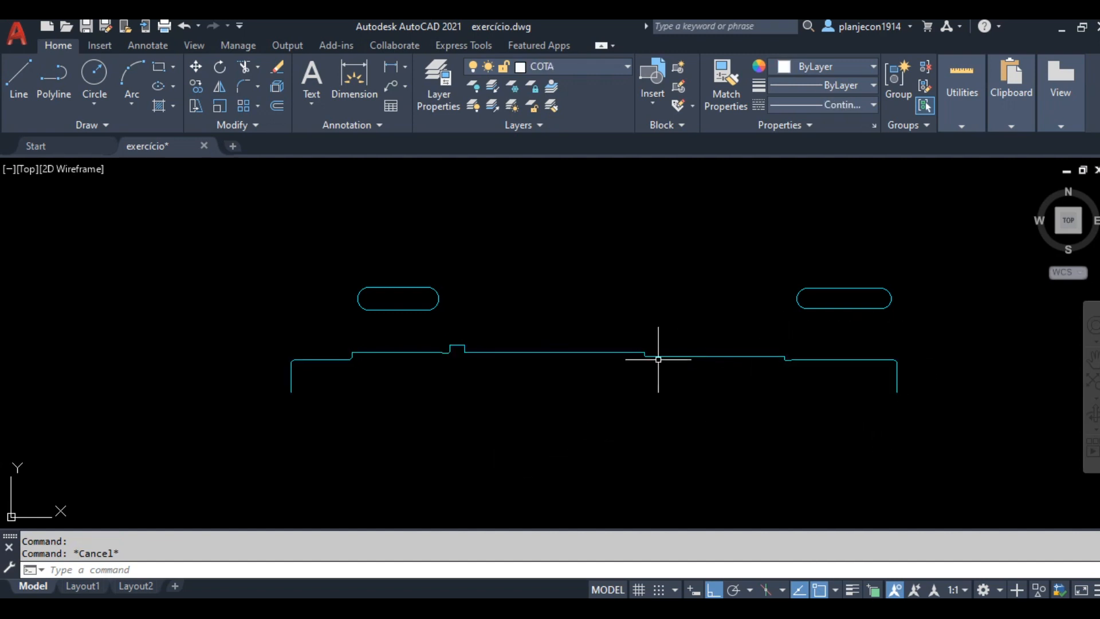
left_click(291, 377)
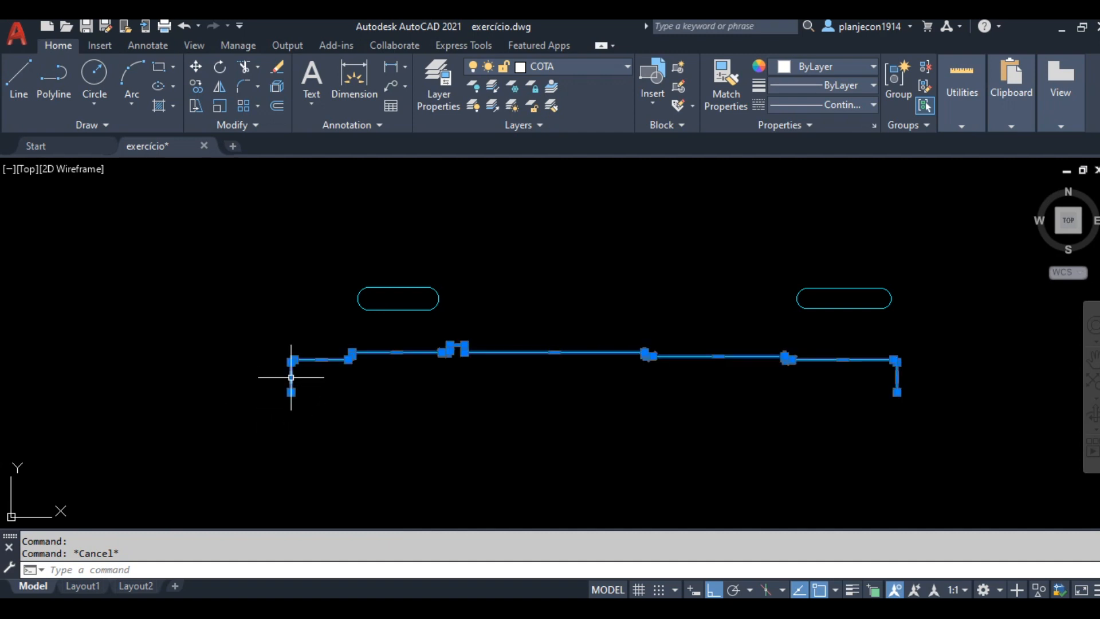
key("Escape")
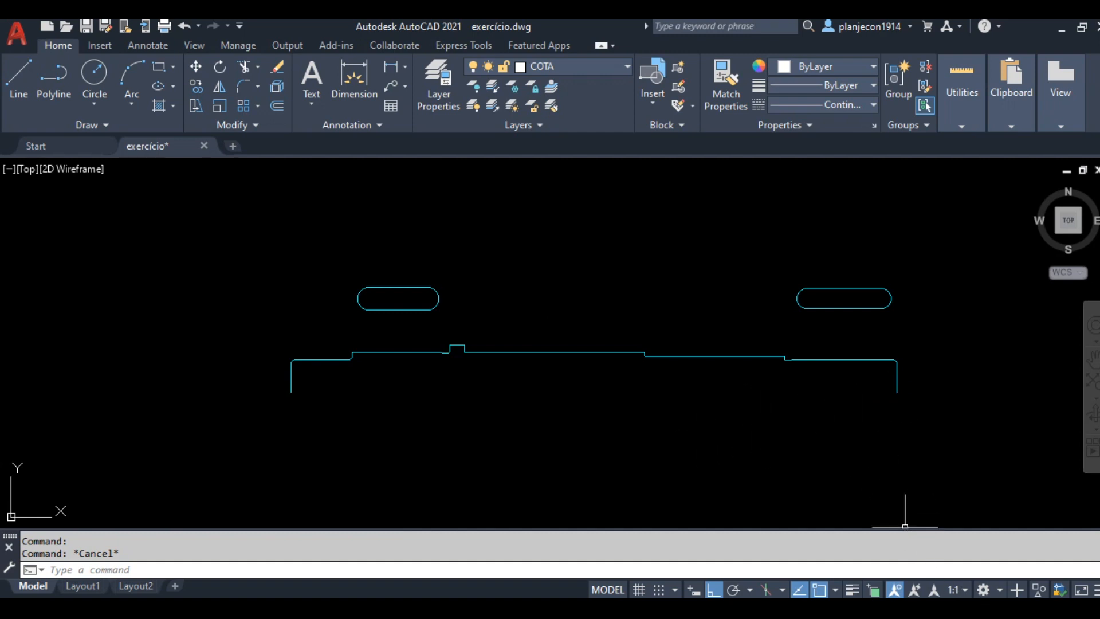
left_click(999, 591)
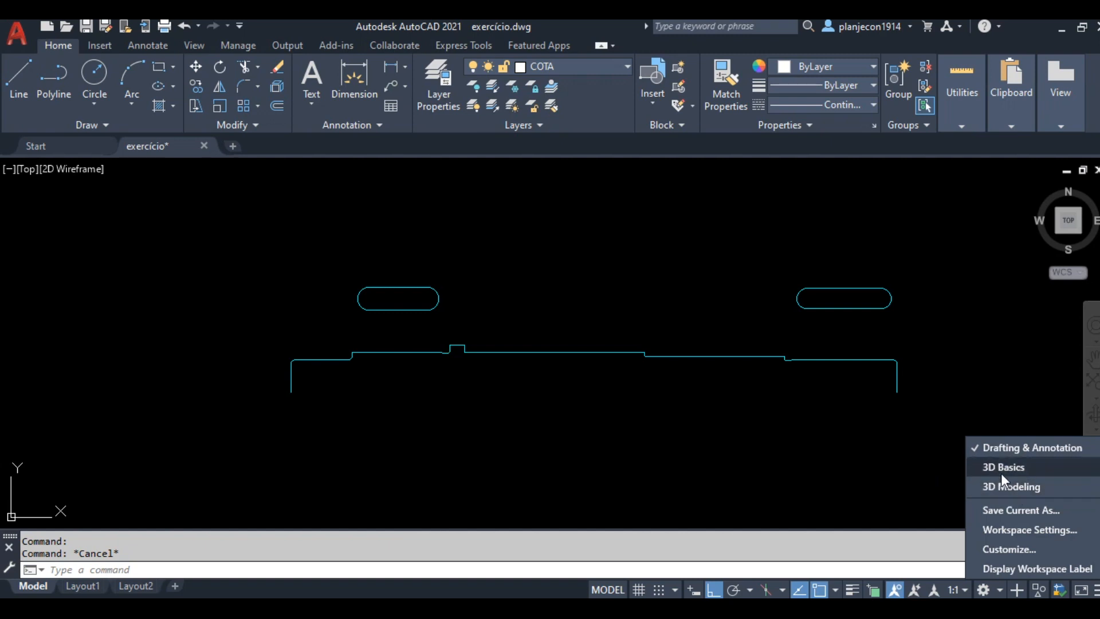
left_click(734, 435)
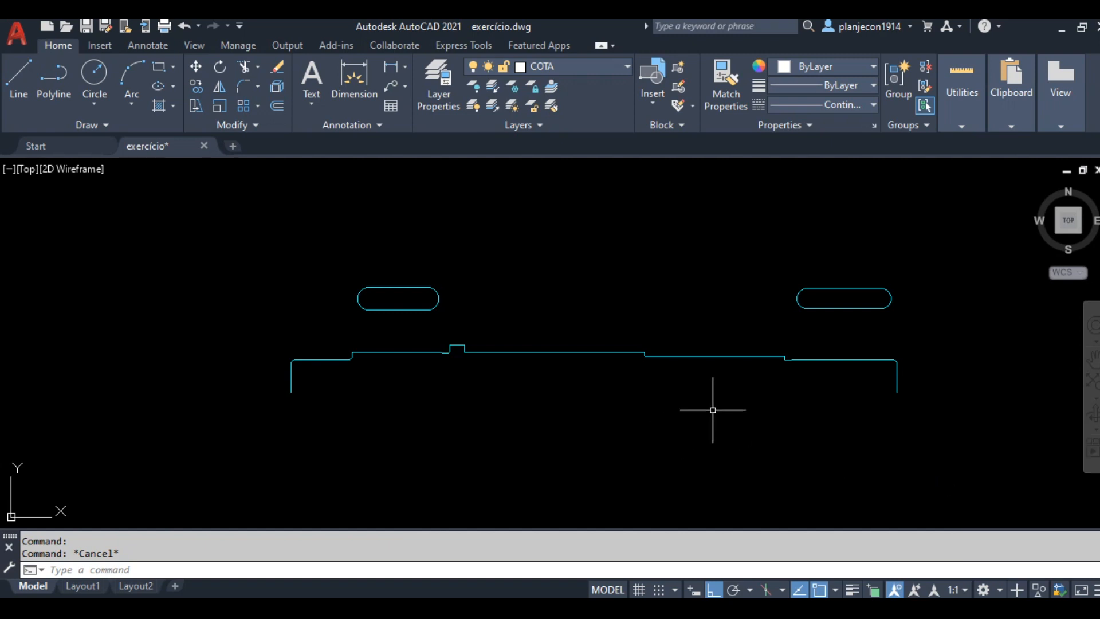
Show the menu bar and display the Modeling toolbar, placing it in the empty area above the first keyway outline.
left_click(239, 25)
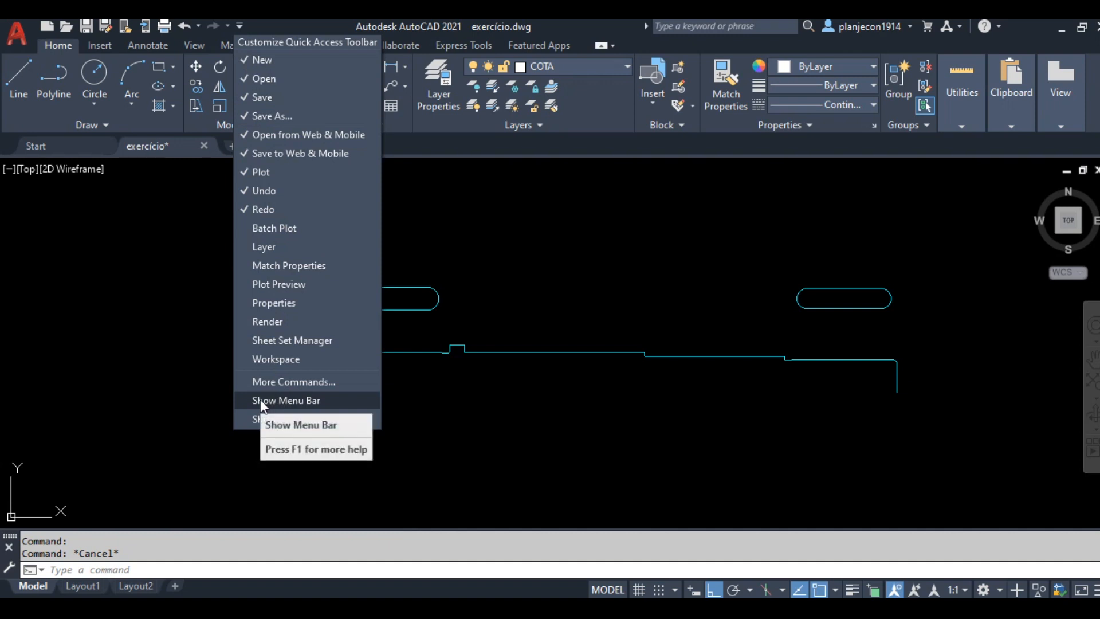
left_click(287, 400)
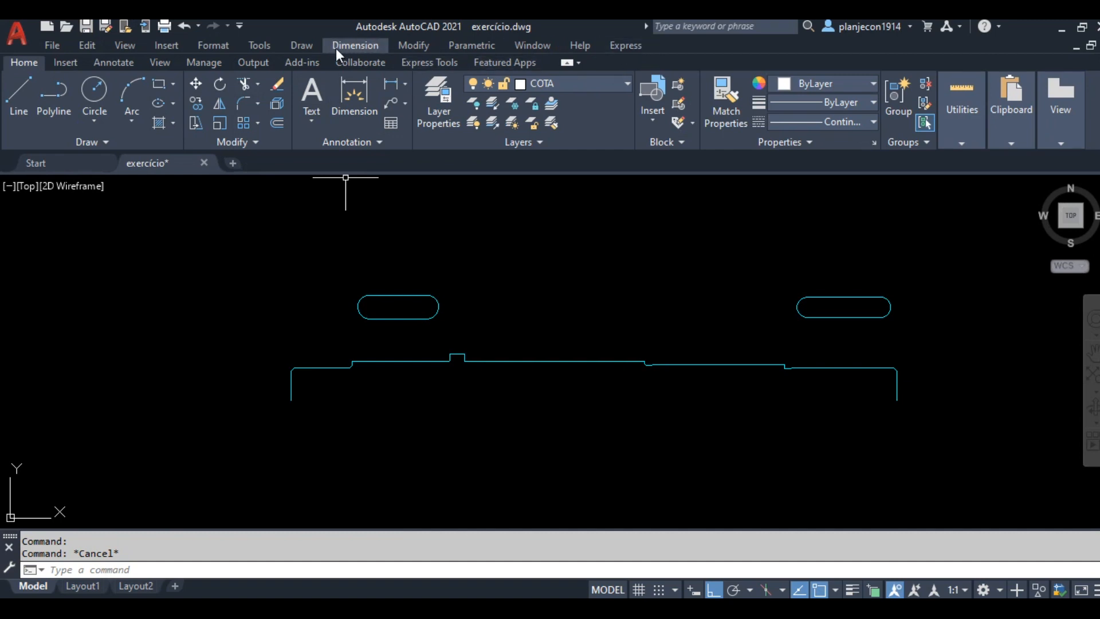
left_click(261, 46)
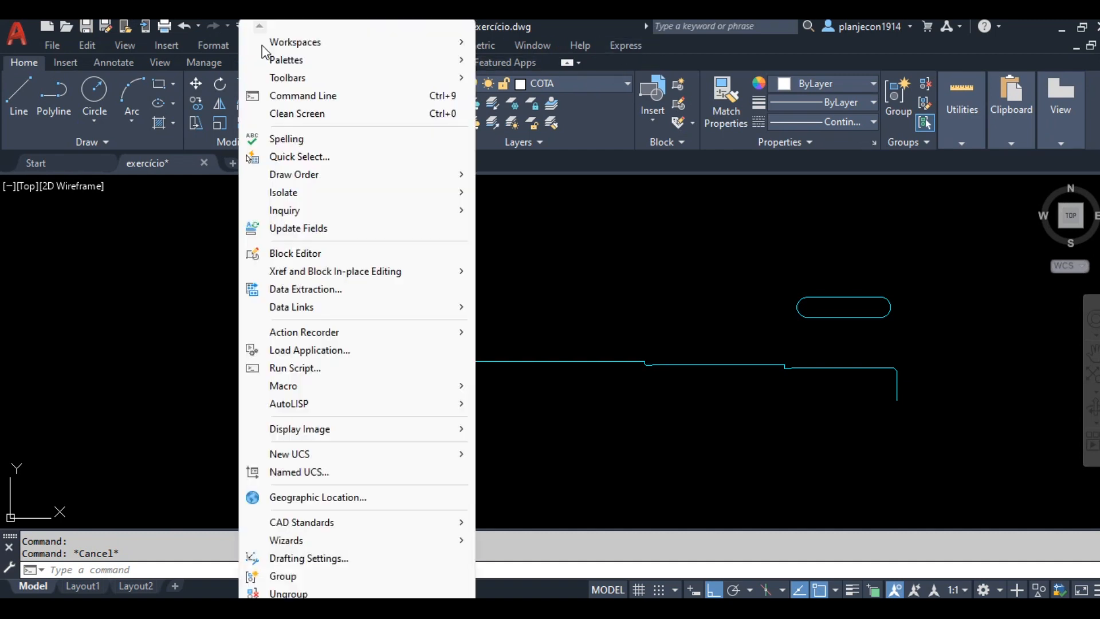
mouse_move(274, 60)
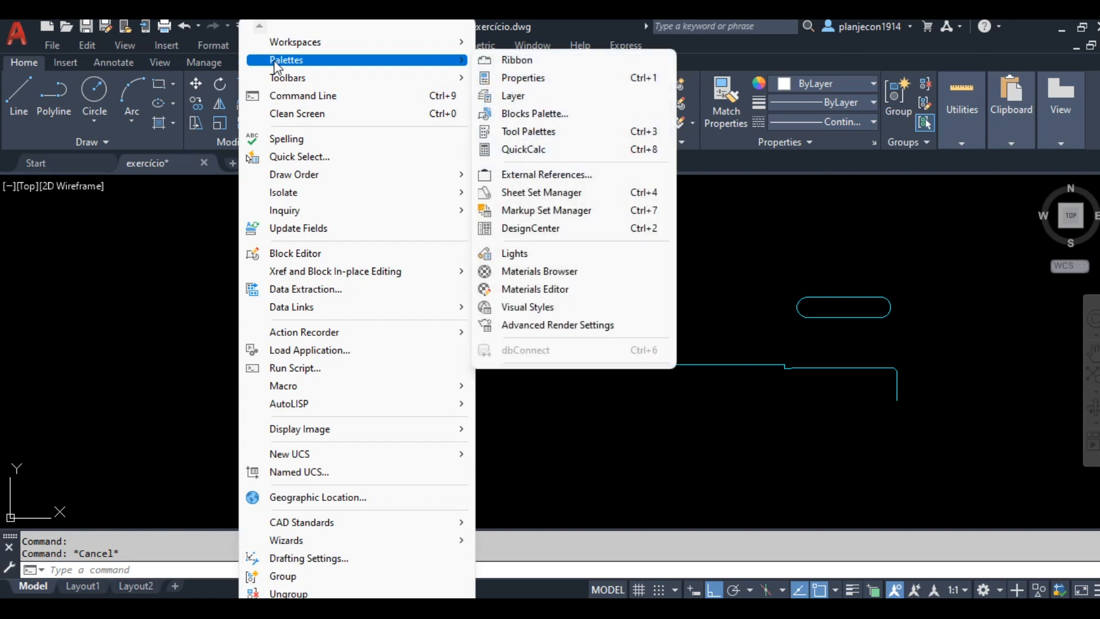
mouse_move(298, 81)
mouse_move(503, 83)
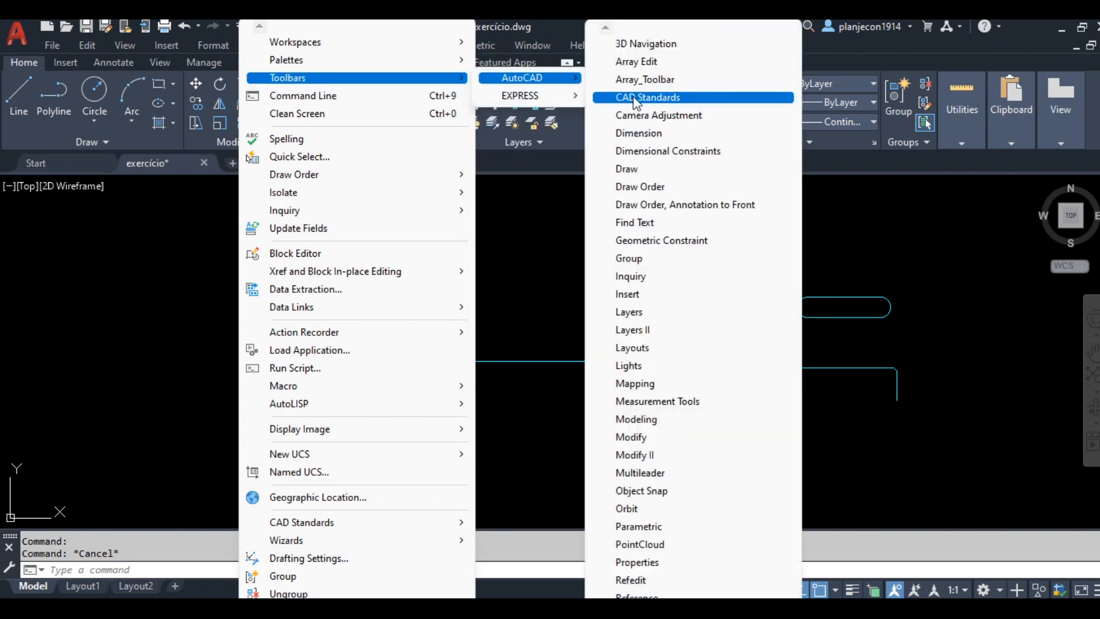
mouse_move(696, 598)
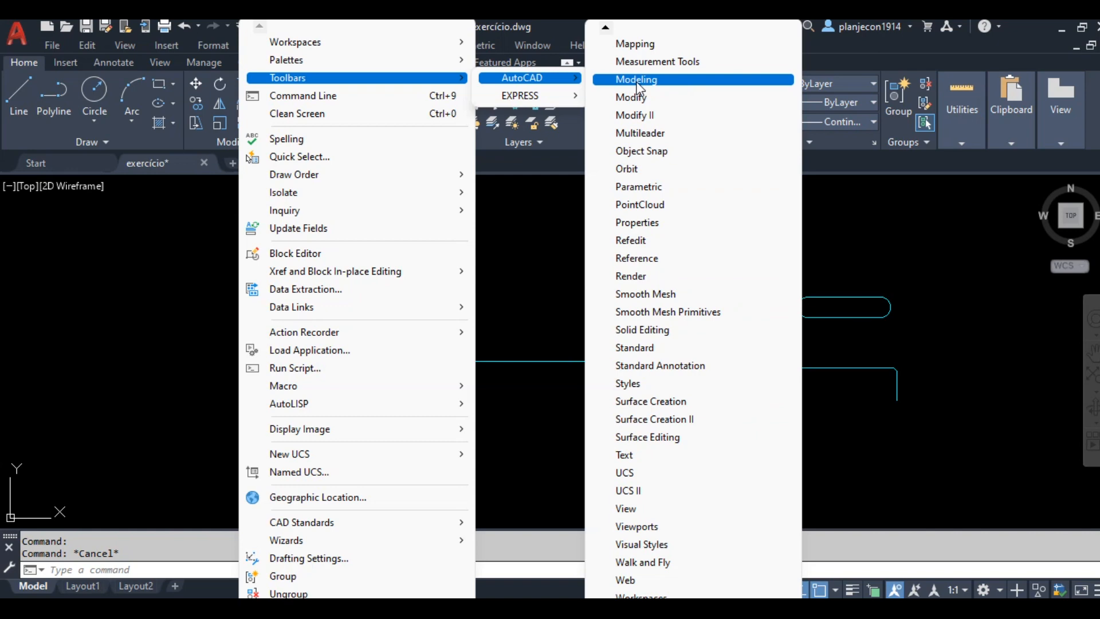
left_click(653, 419)
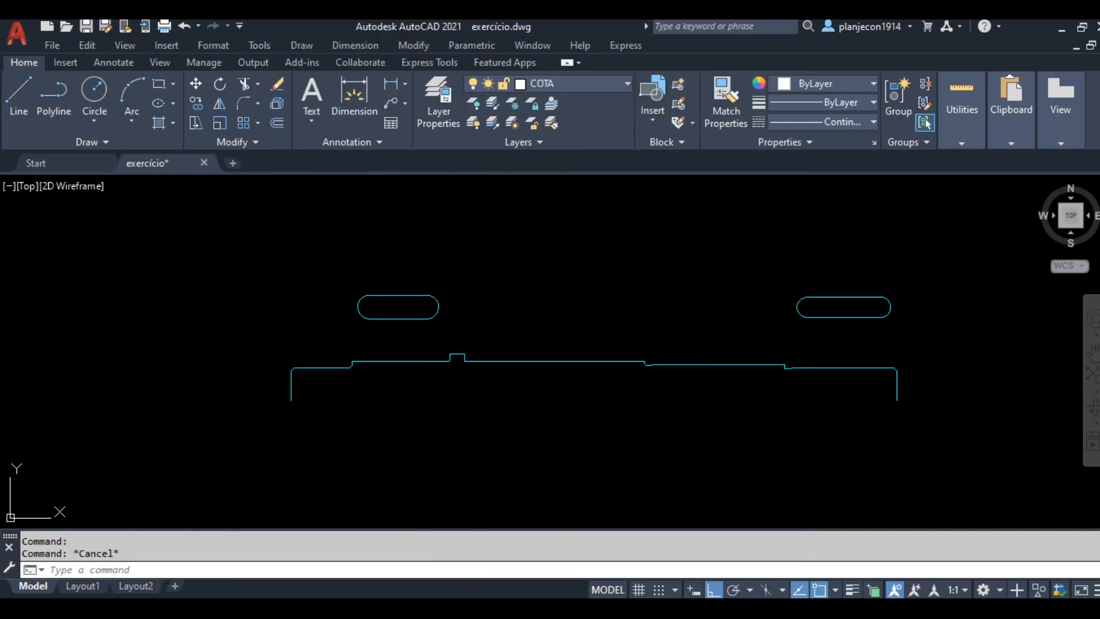
left_click_drag(803, 426, 138, 232)
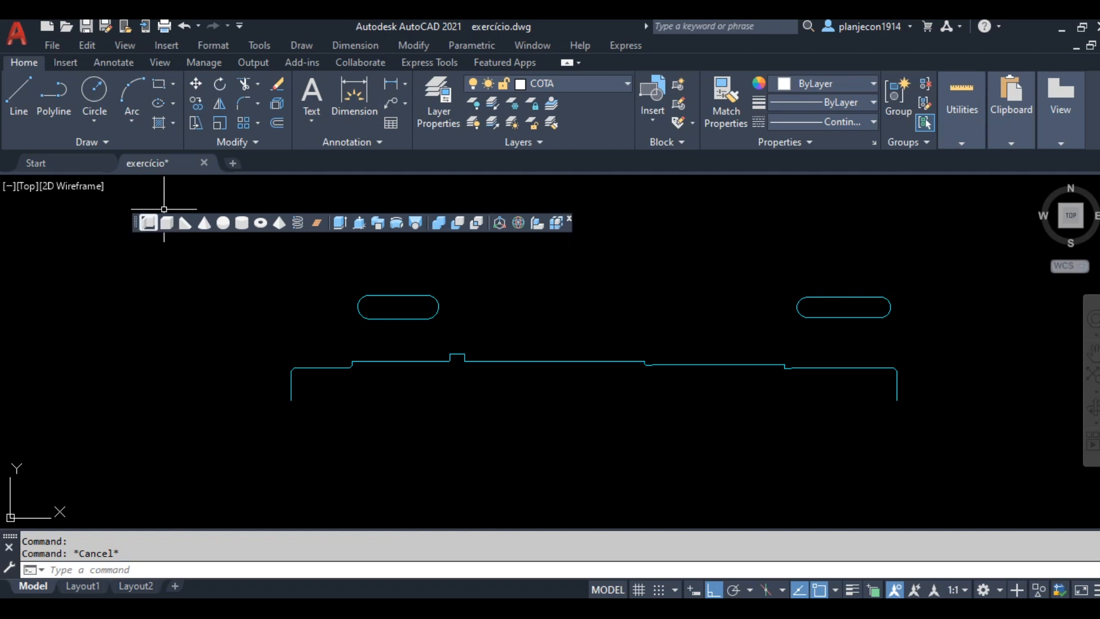
left_click(259, 46)
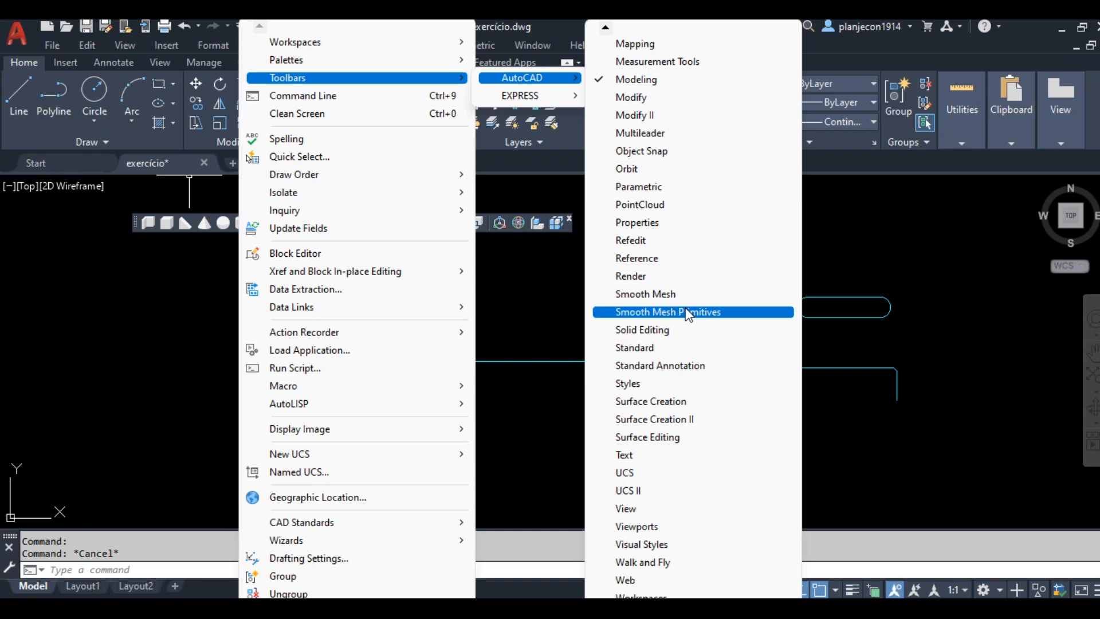
left_click(925, 243)
left_click(783, 250)
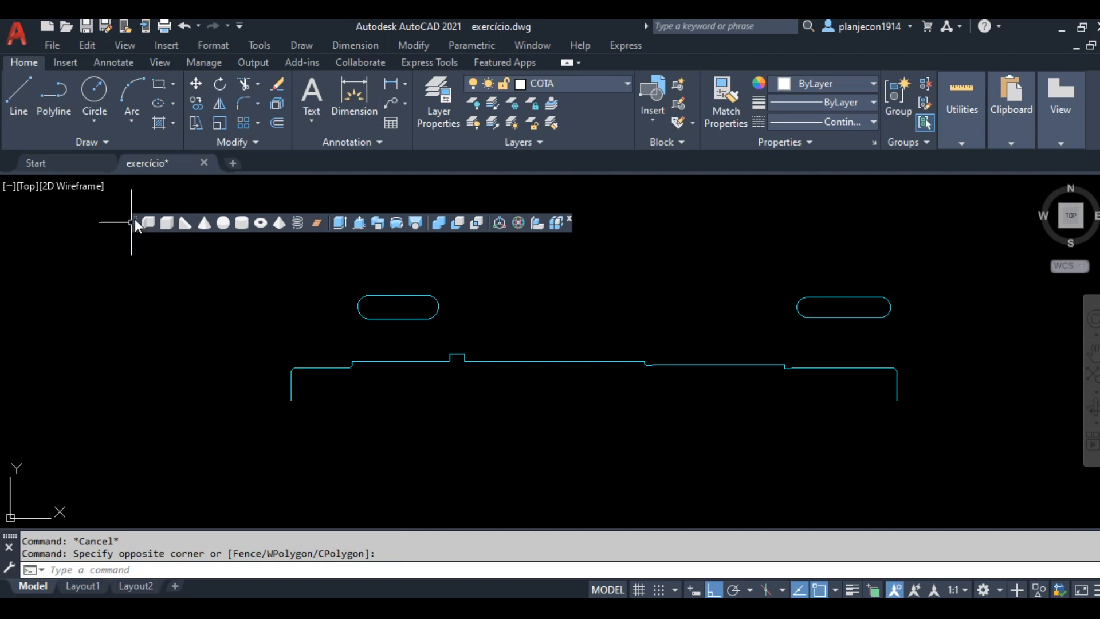
Dock the Modeling toolbar vertically along the side of the drawing area.
left_click_drag(135, 219, 130, 326)
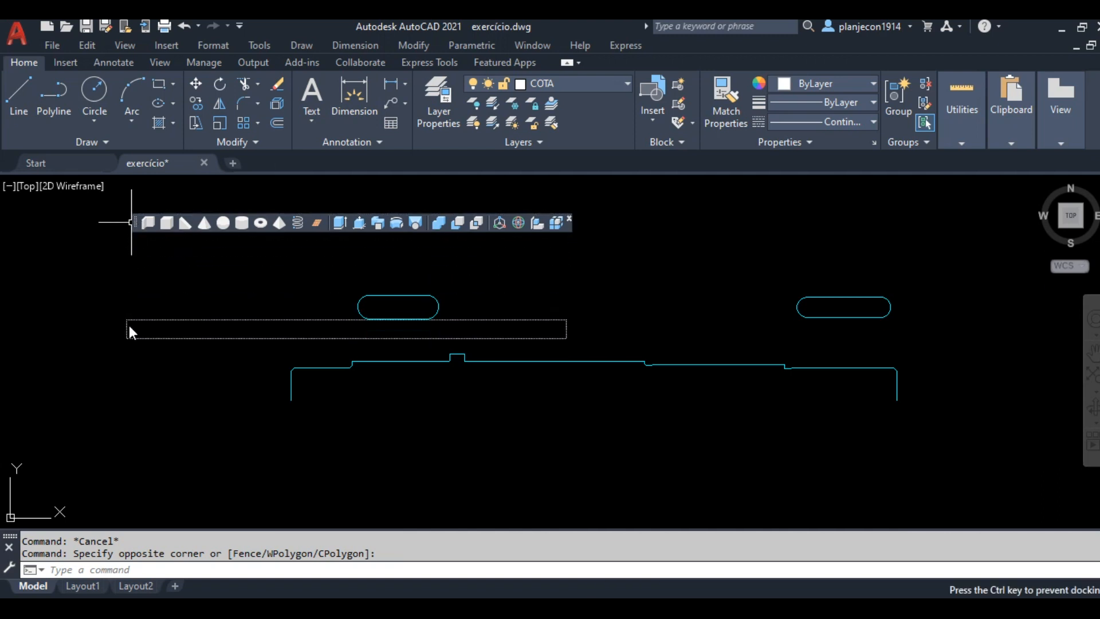
mouse_move(128, 325)
left_mouse_down()
mouse_move(108, 367)
mouse_move(548, 288)
mouse_move(630, 338)
mouse_move(5, 296)
left_mouse_up()
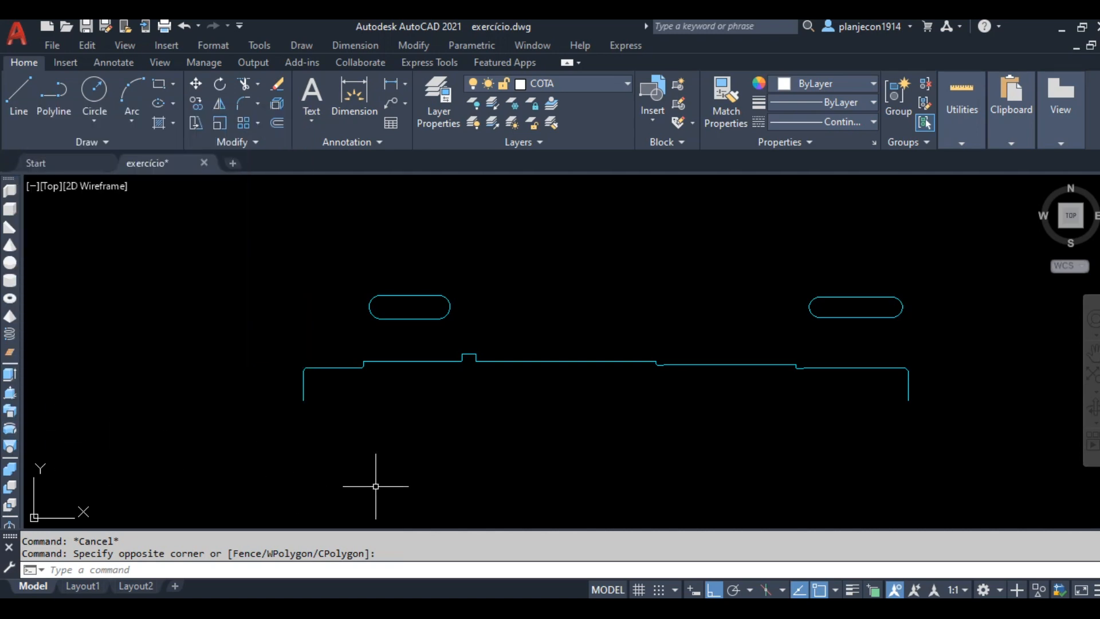
Try to revolve the shaft half-profile into a solid about the axis through its two open ends, accepting the default angle option.
left_click(8, 431)
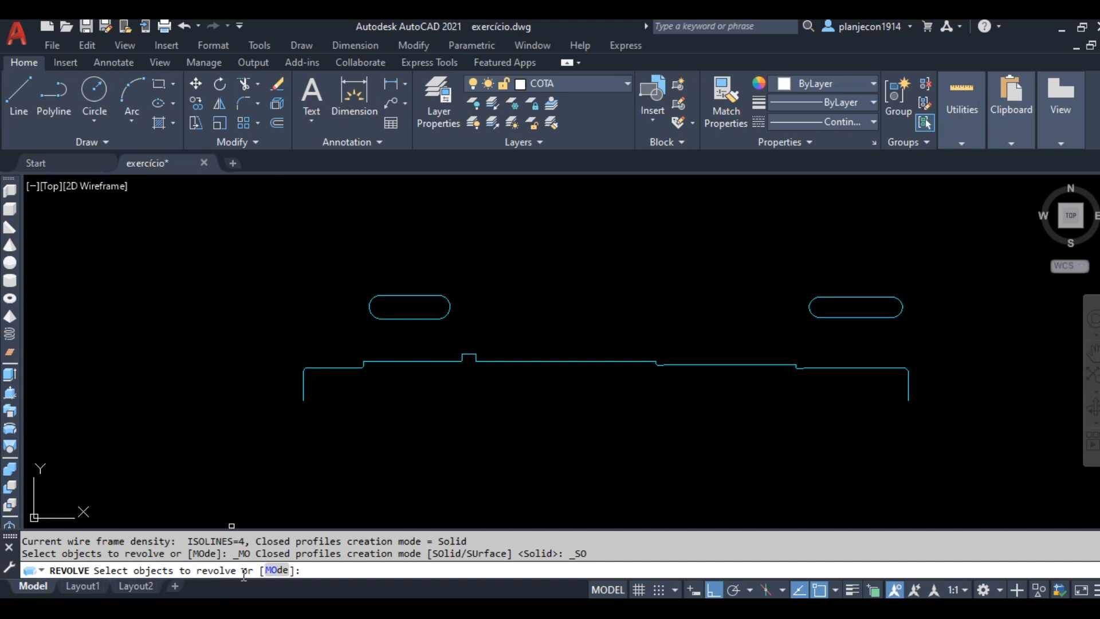
left_click(943, 352)
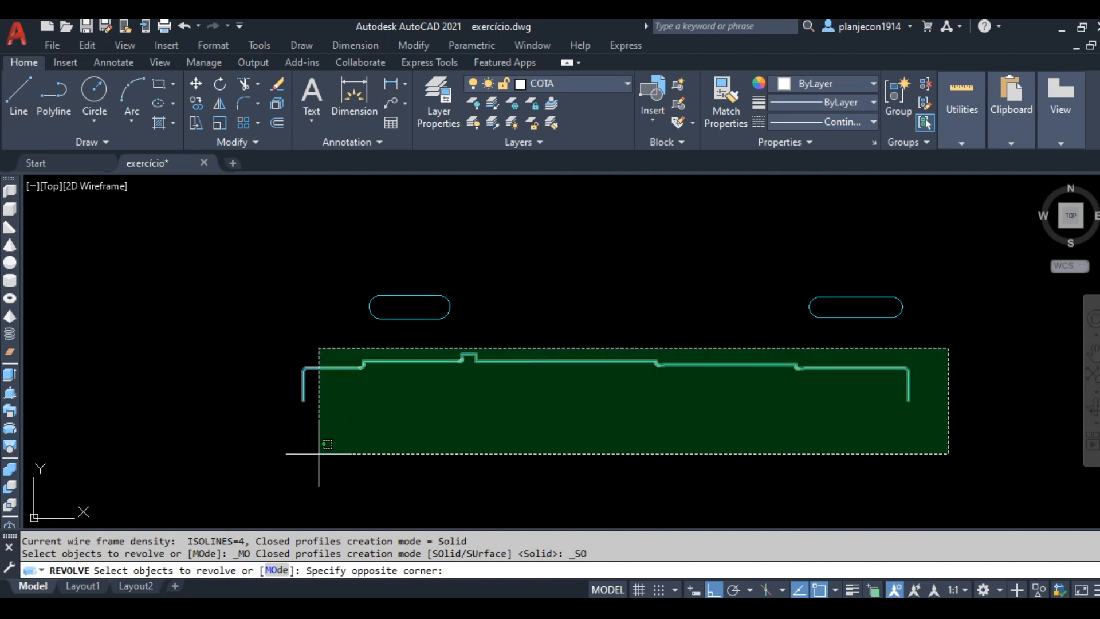
left_click(226, 455)
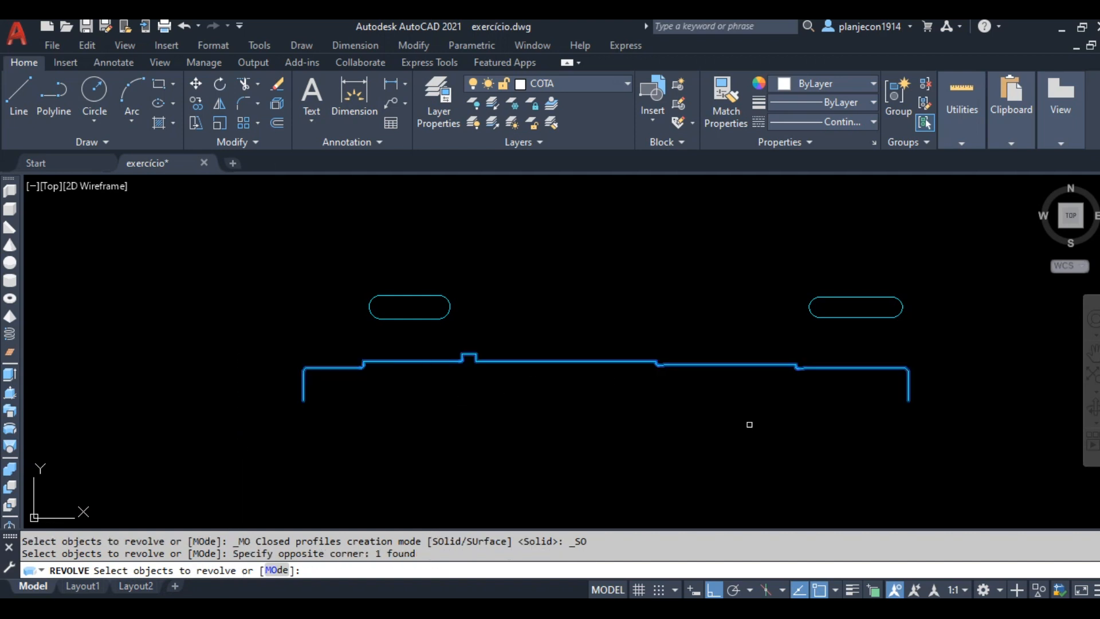
right_click(575, 411)
left_click(608, 425)
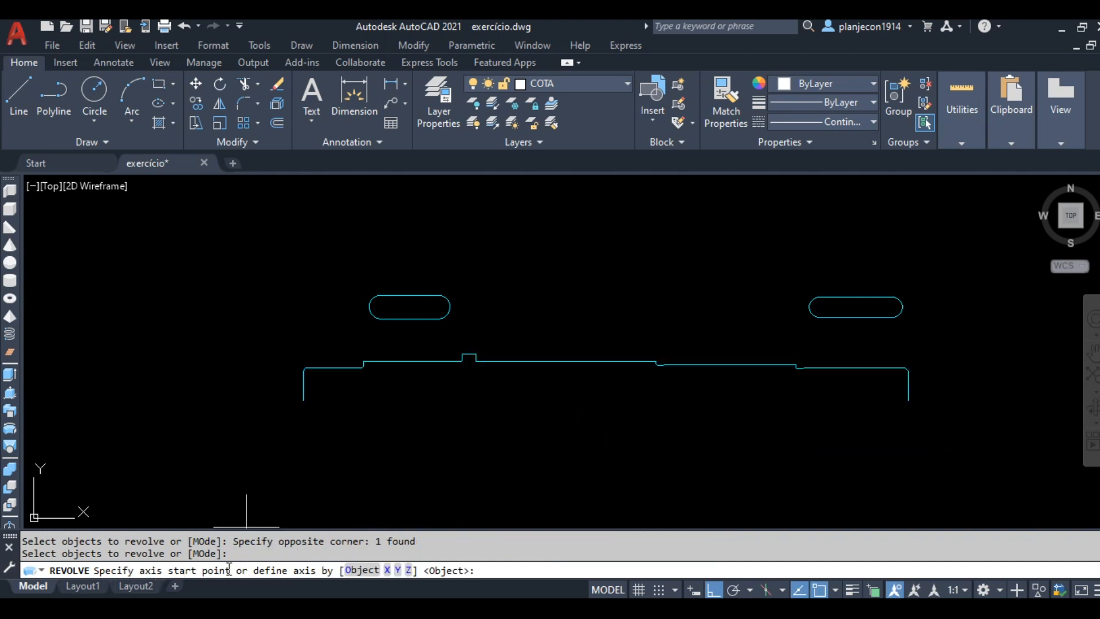
left_click(304, 400)
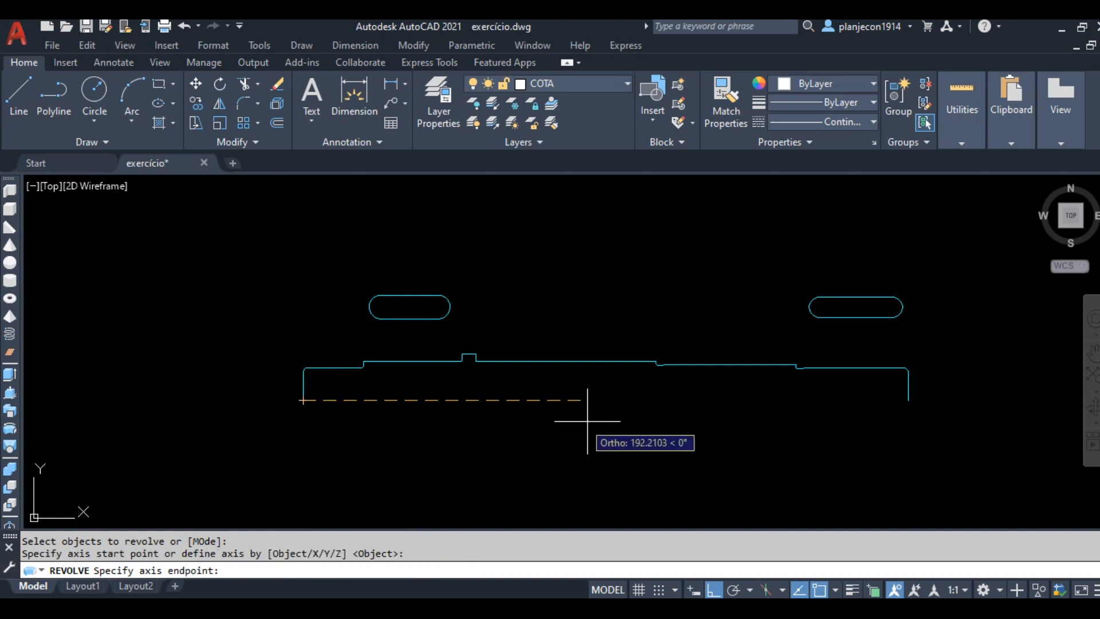
left_click(908, 400)
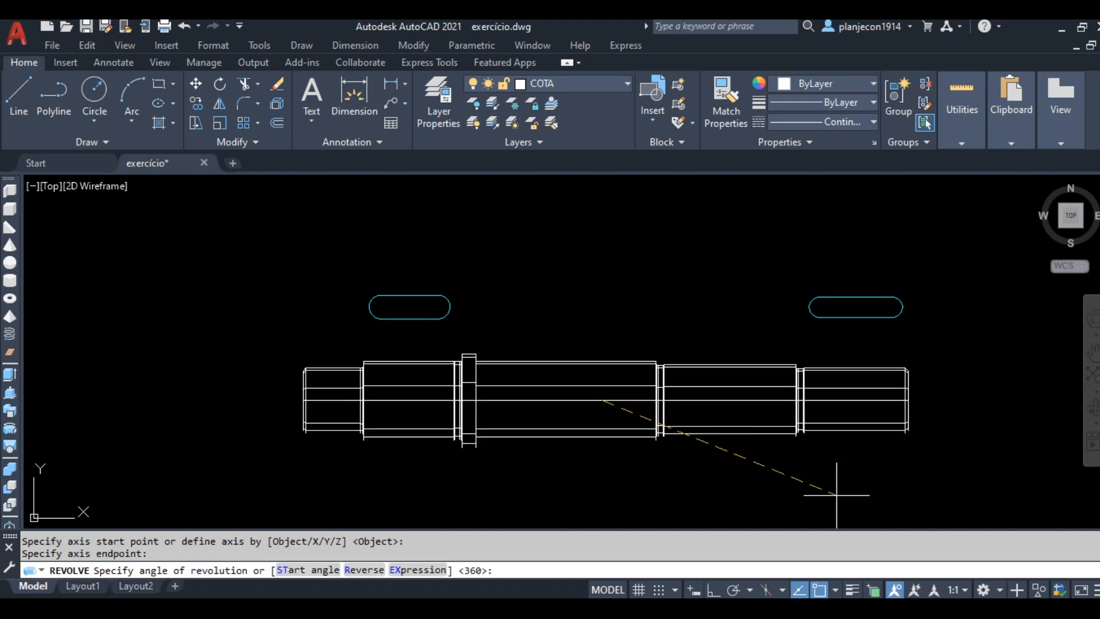
scroll(789, 450, "down", 3)
scroll(796, 473, "up", 3)
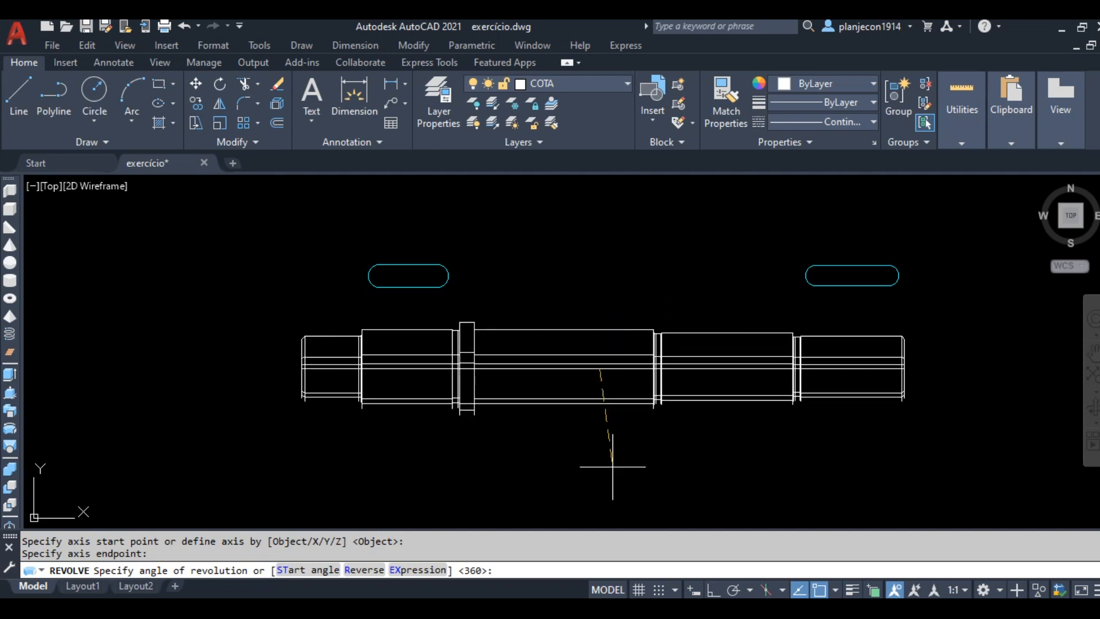
key("Return")
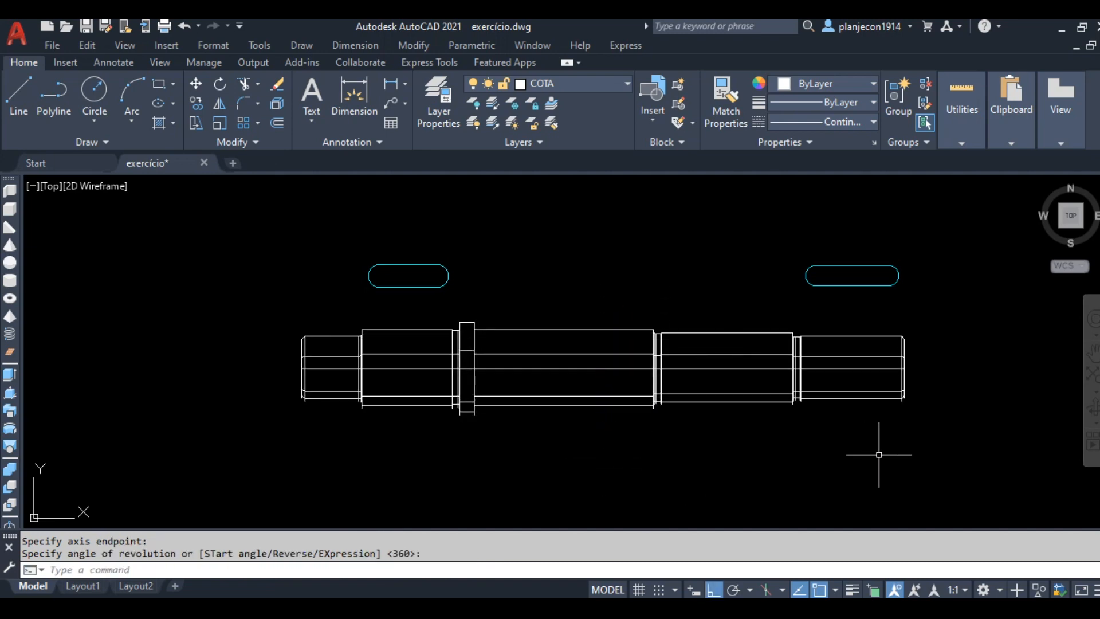
Display the revolved shaft in the Shaded with edges visual style and inspect its end faces from several angles.
left_click(102, 190)
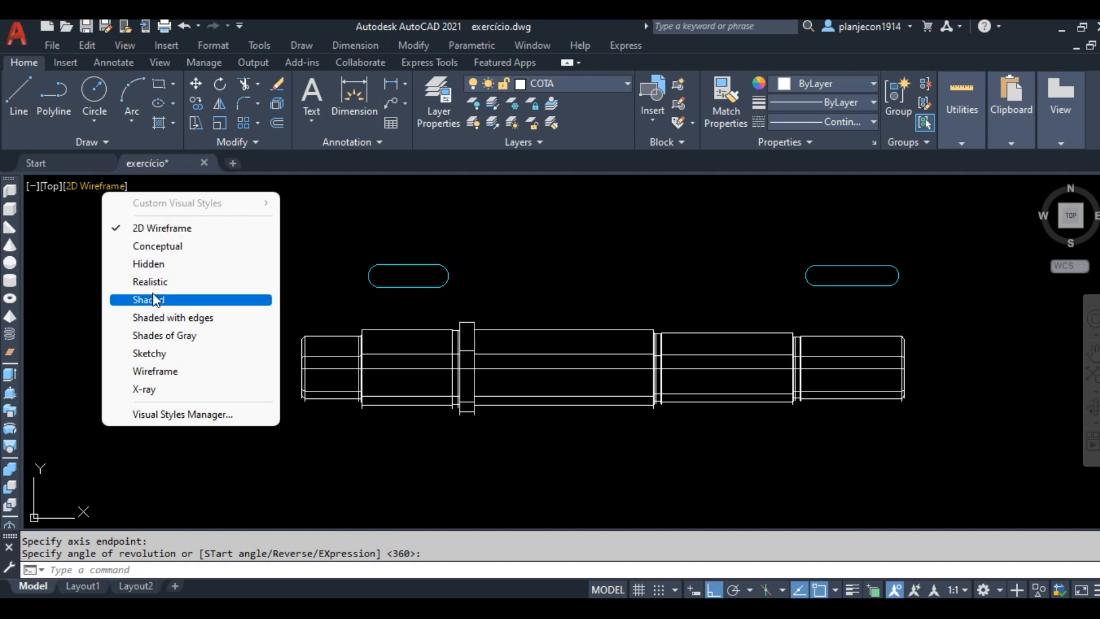
left_click(171, 318)
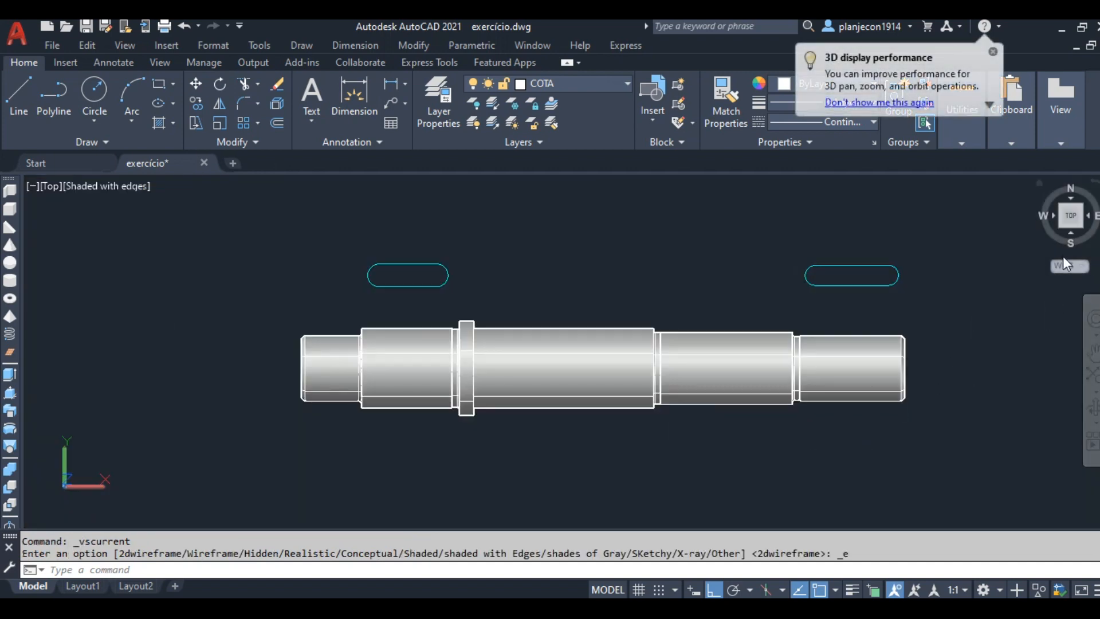
left_click_drag(1062, 228, 995, 359)
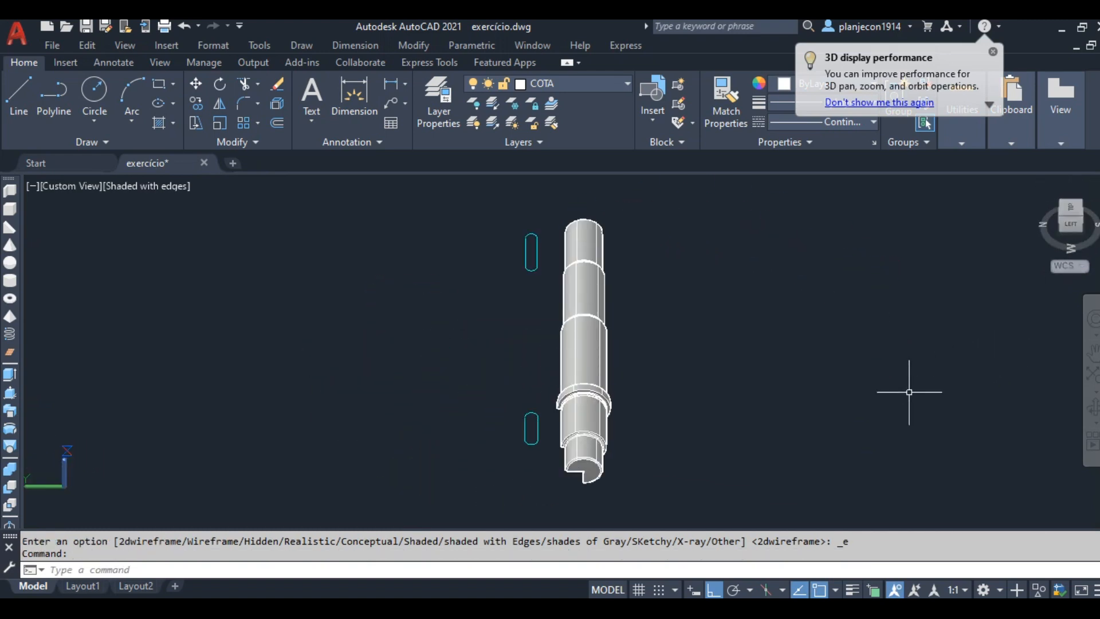
middle_click_drag(626, 461, 443, 347, "shift")
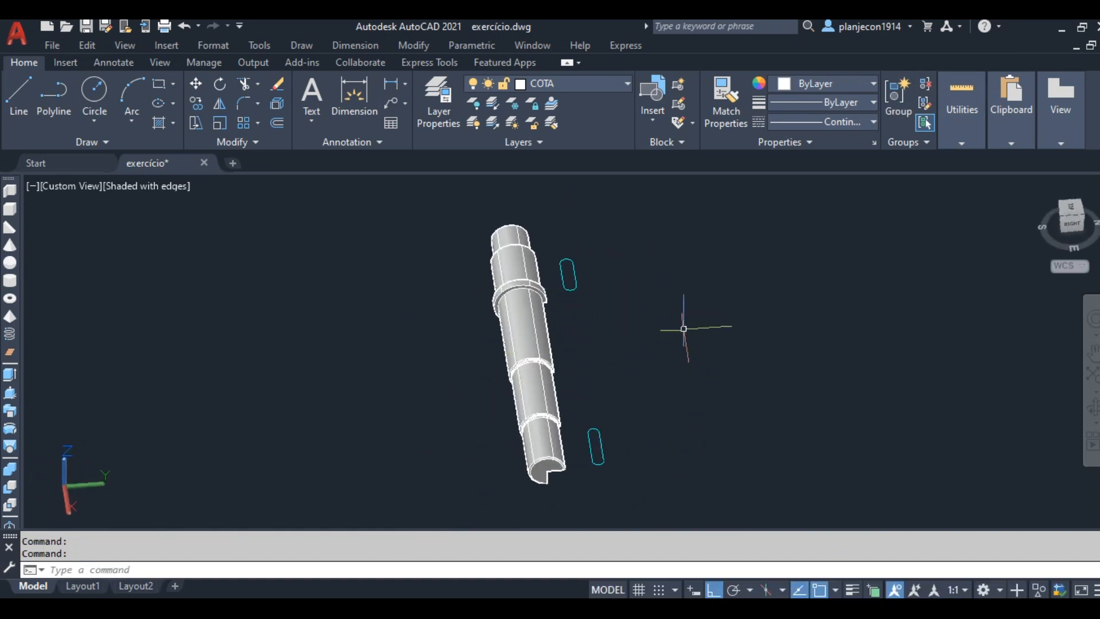
Undo the view changes, the visual style change and the revolve to return to the flat half-profile.
key("ctrl+z")
key("ctrl+z")
key("ctrl+z")
key("ctrl+z")
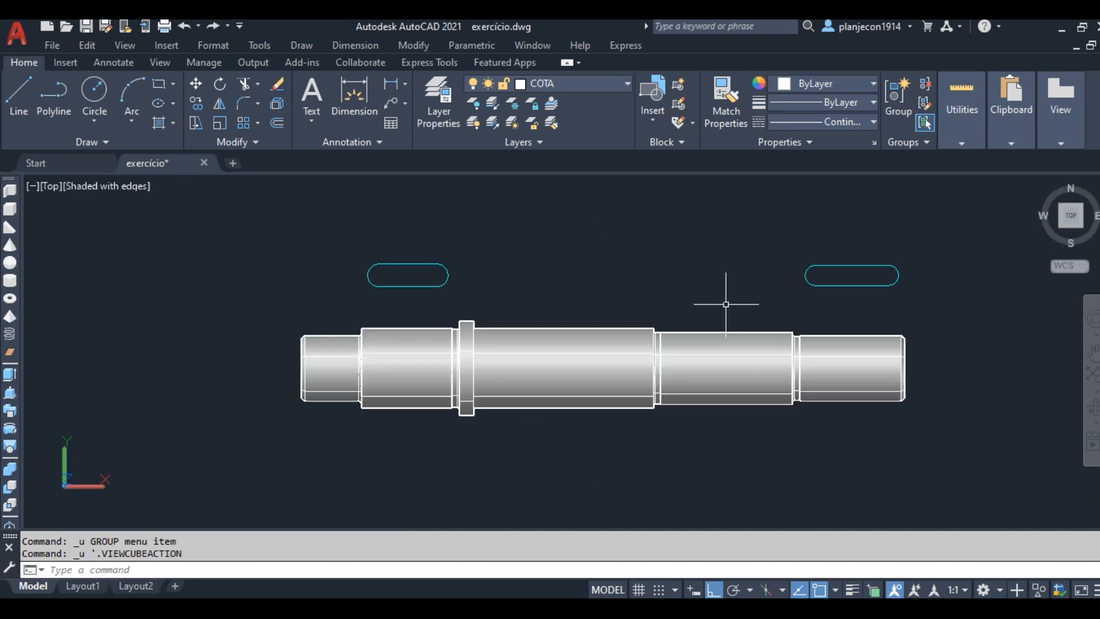
key("ctrl+z")
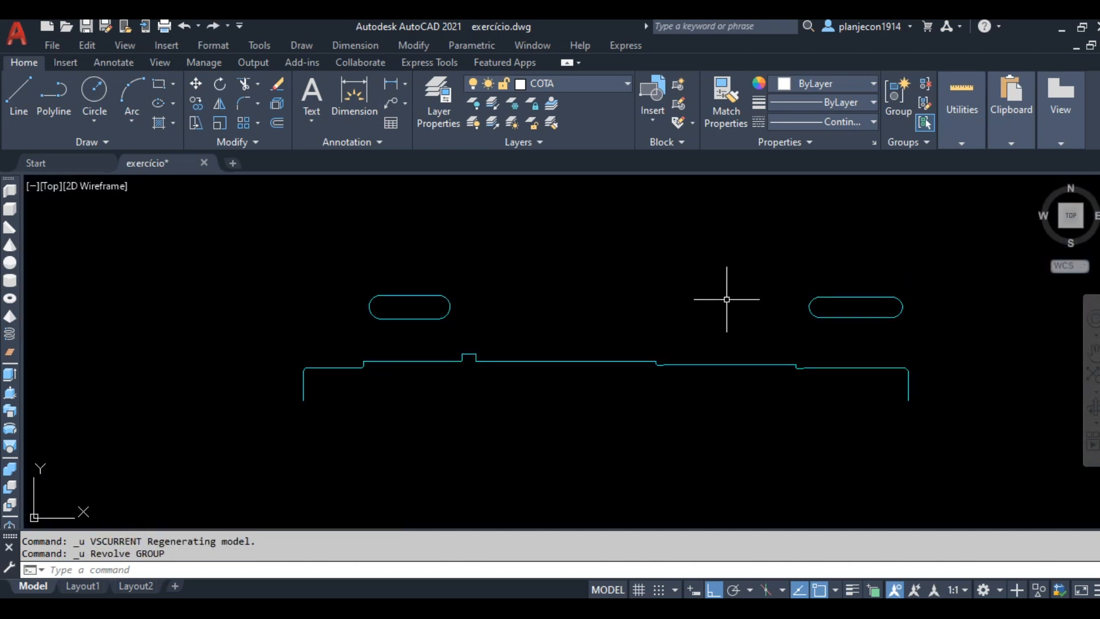
Revolve the shaft half-profile as a solid about the axis through its two open ends with an angle of 360 degrees.
left_click(10, 429)
left_click(956, 347)
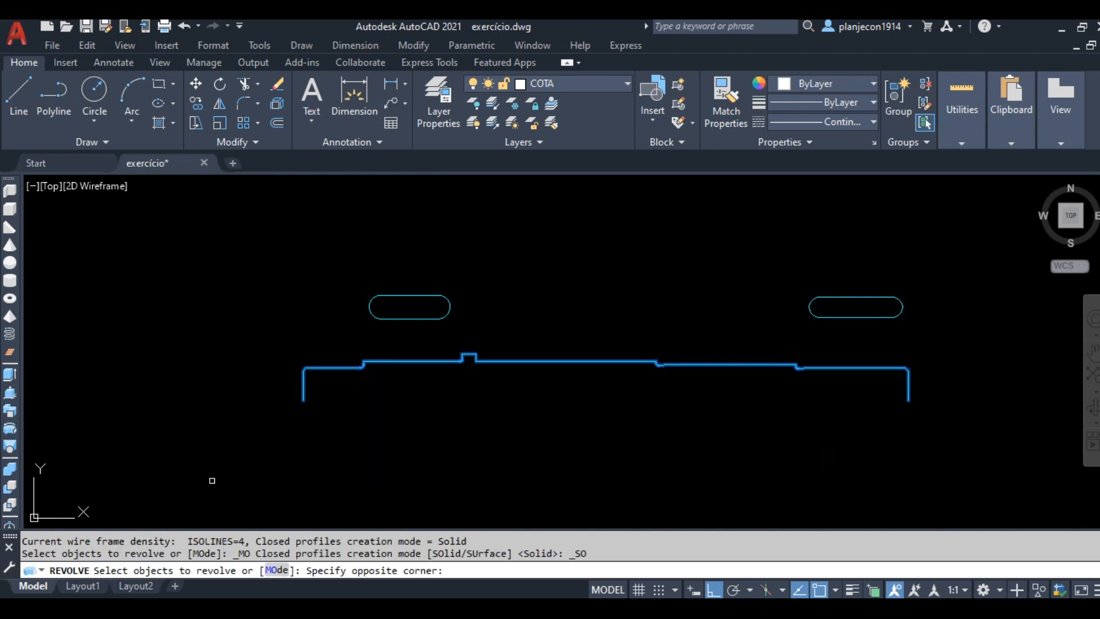
left_click(209, 480)
right_click(357, 443)
left_click(398, 459)
left_click(303, 400)
left_click(907, 400)
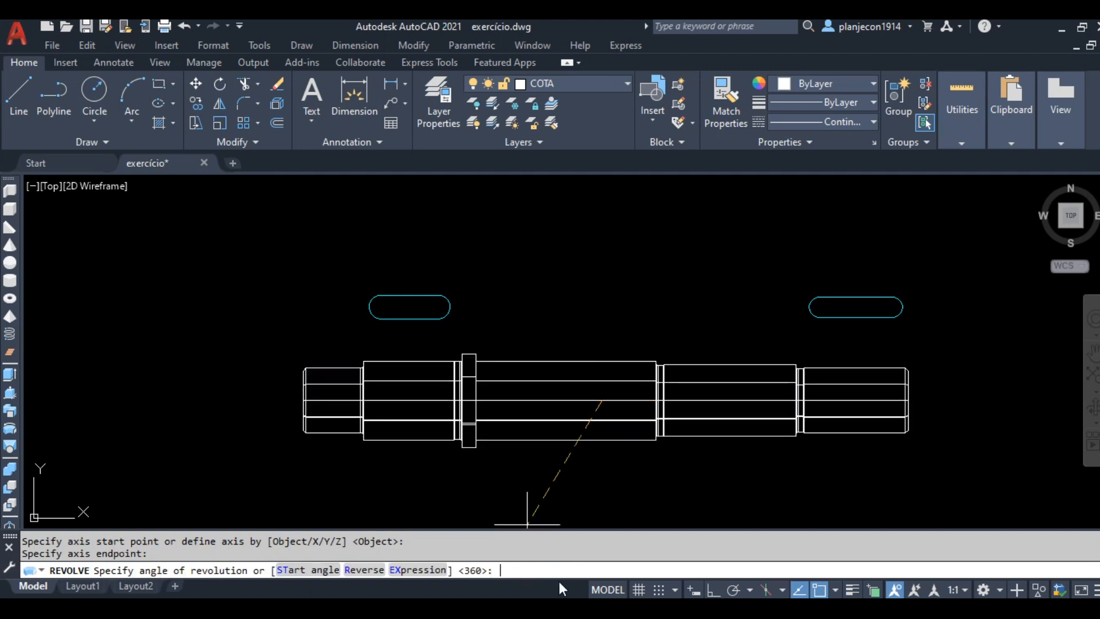
type("360")
key("Return")
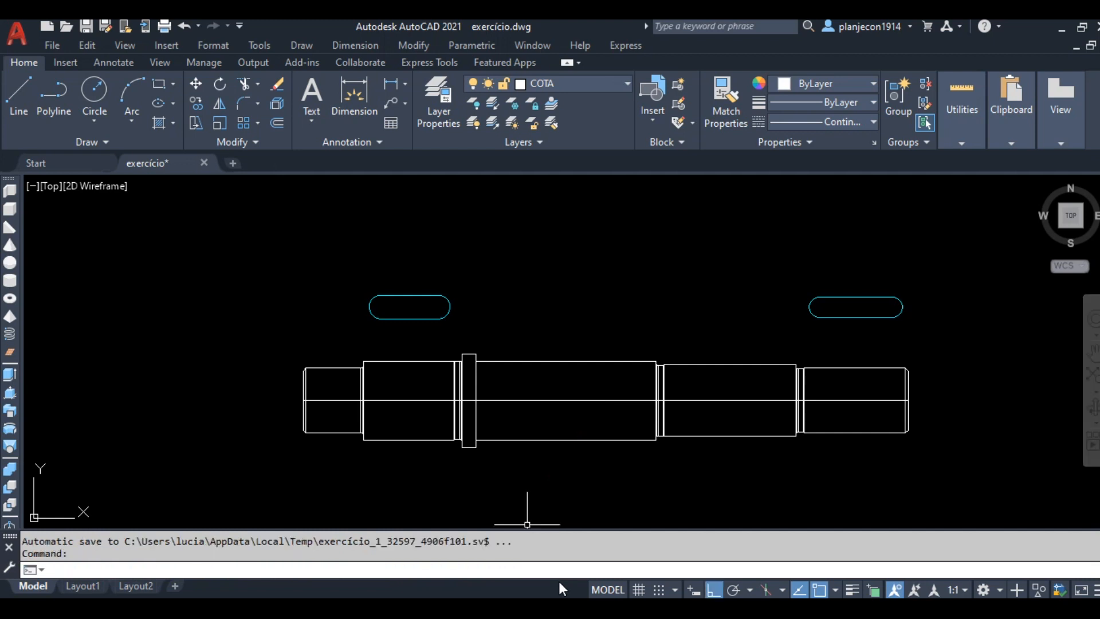
Show the shaft in the SW Isometric view with the Shaded with edges visual style and inspect the solid.
left_click(1062, 226)
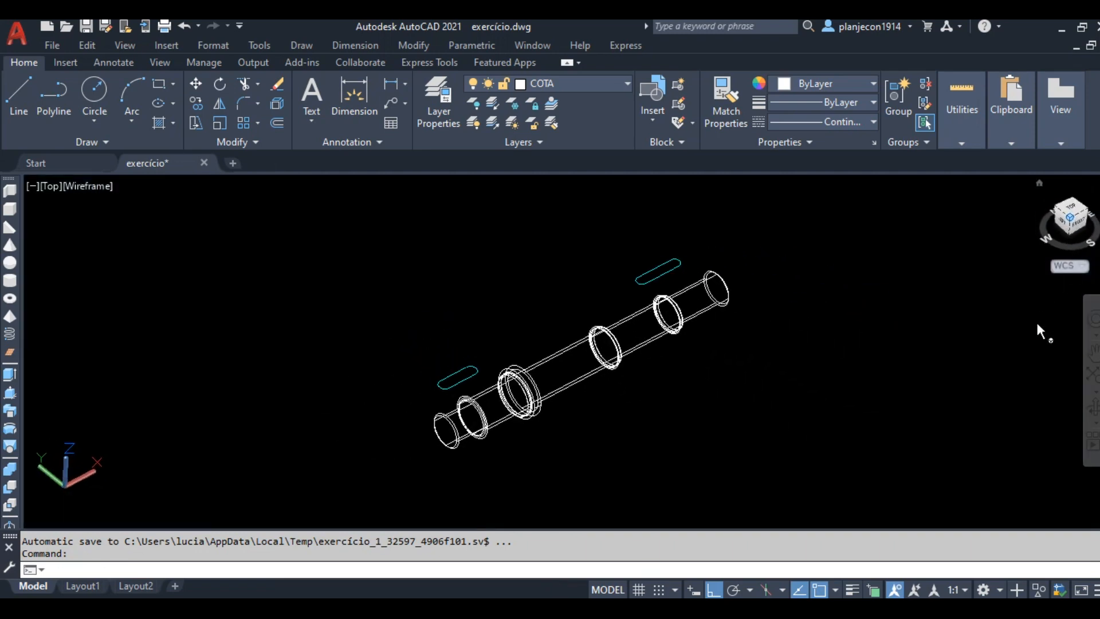
left_click(137, 189)
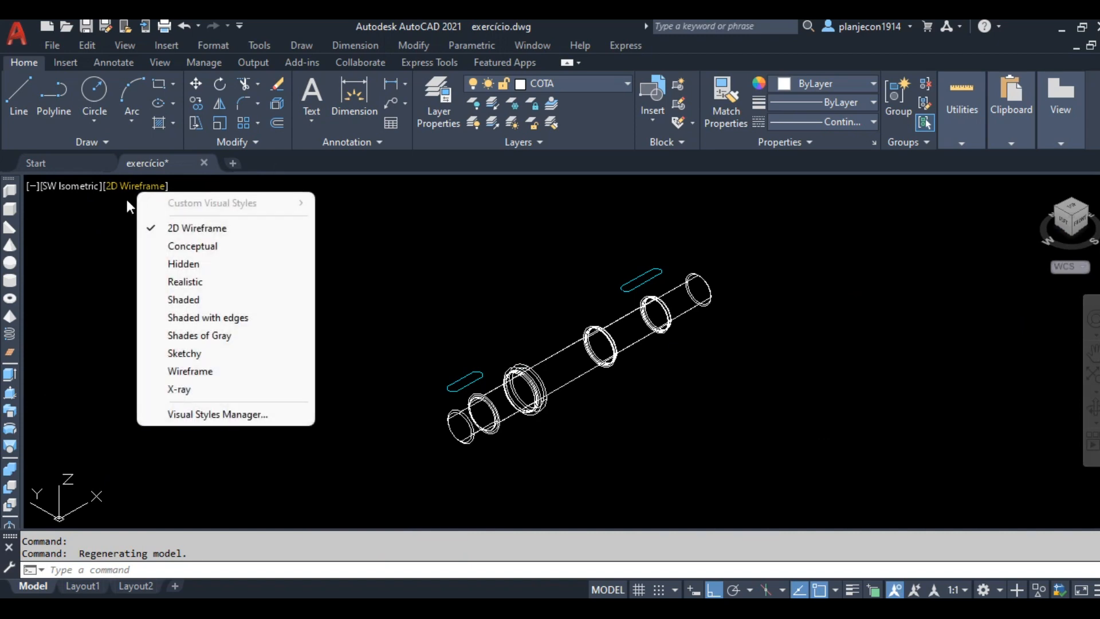
left_click(197, 319)
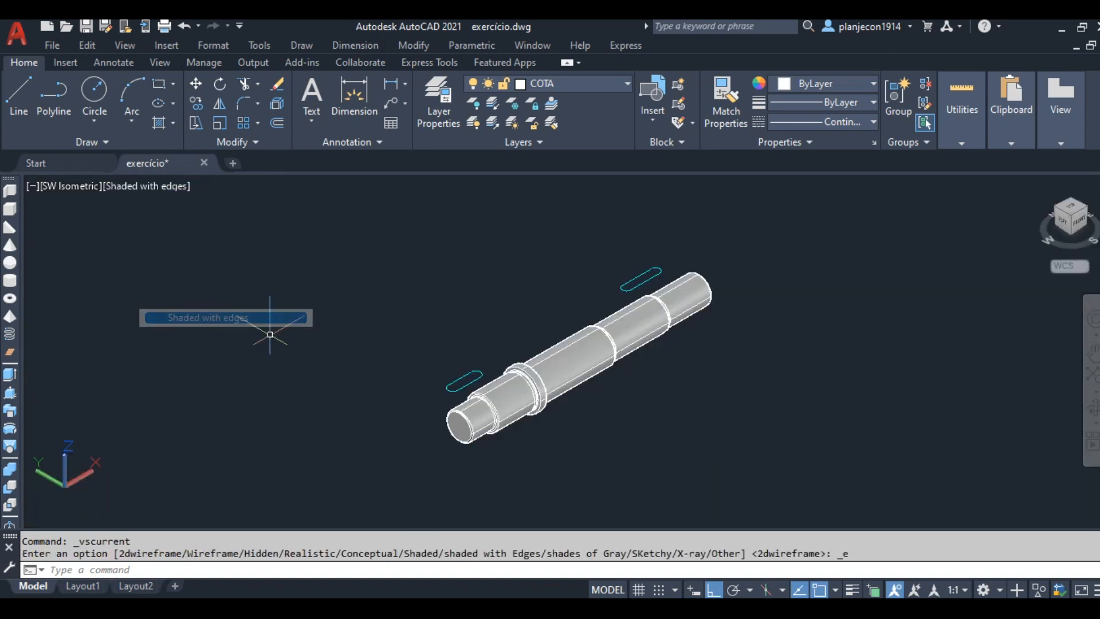
scroll(685, 371, "up", 1)
scroll(401, 450, "up", 4)
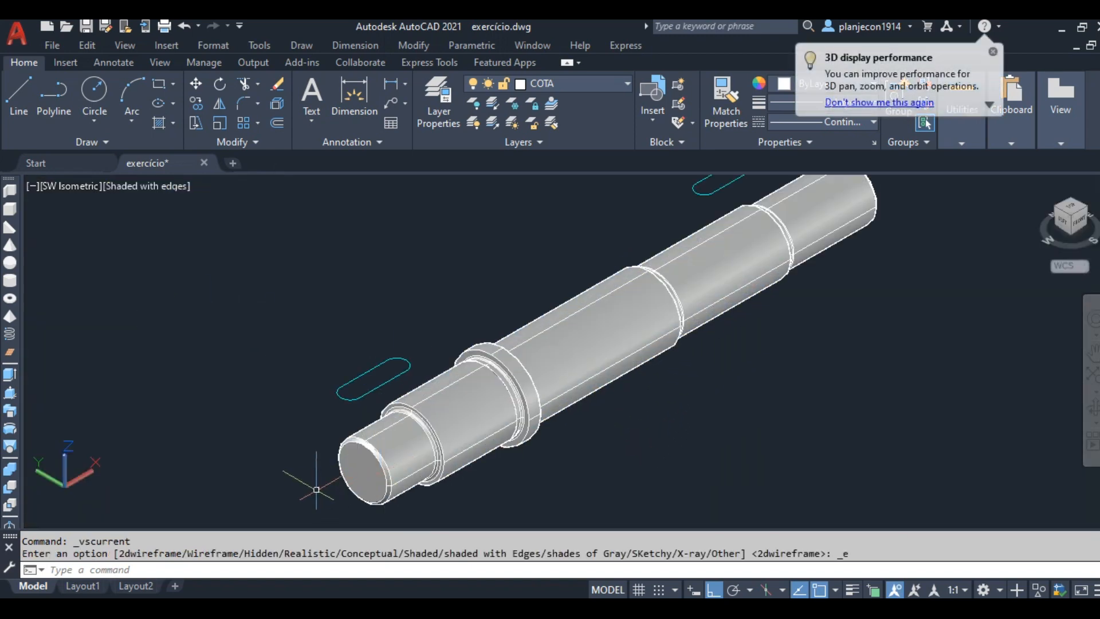
scroll(407, 401, "down", 2)
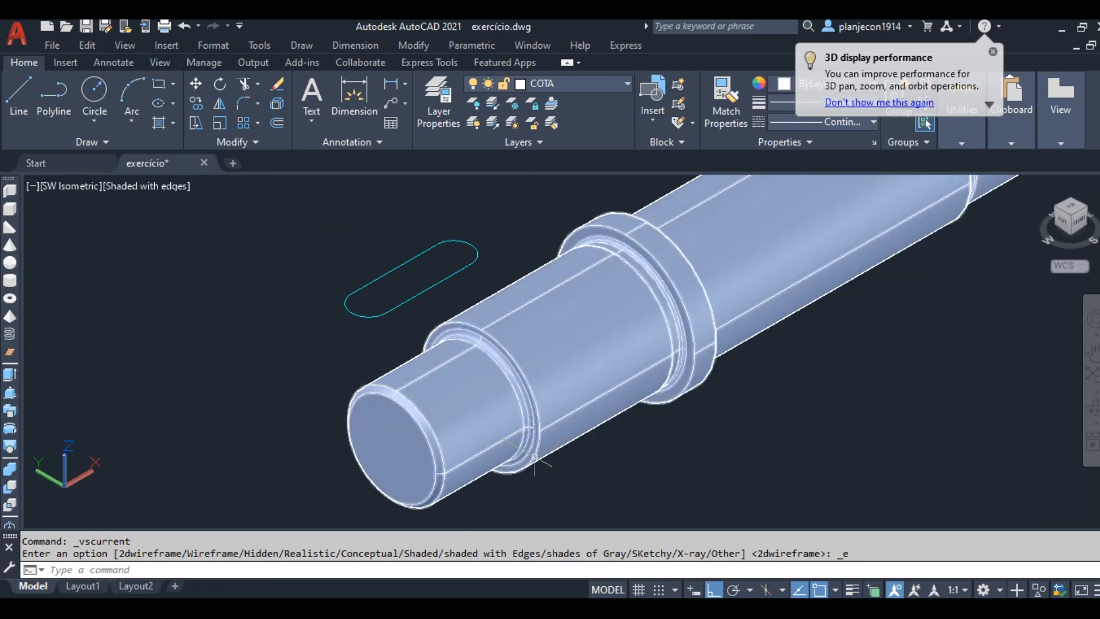
scroll(320, 458, "down", 4)
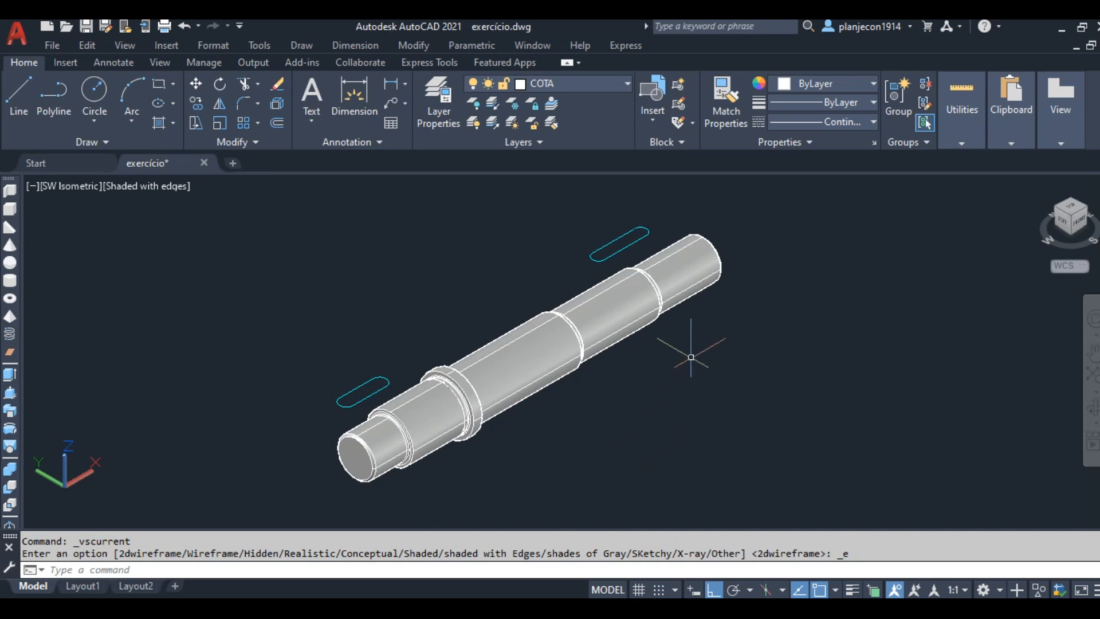
scroll(497, 372, "up", 2)
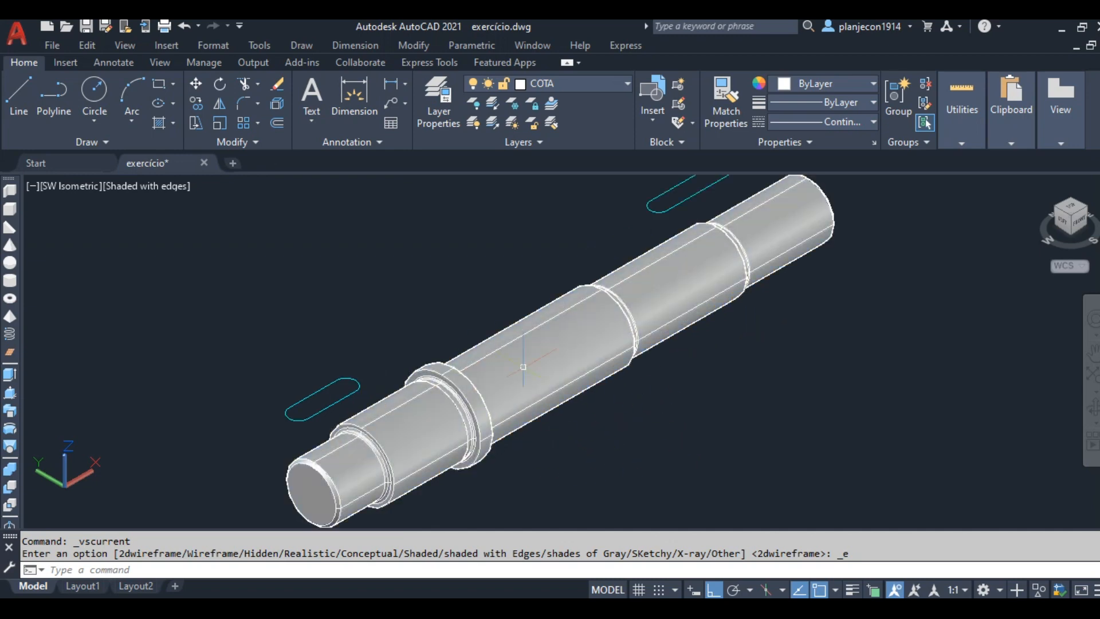
Return to the Top view and rotate it so that the shaft lies horizontally.
left_click(1067, 212)
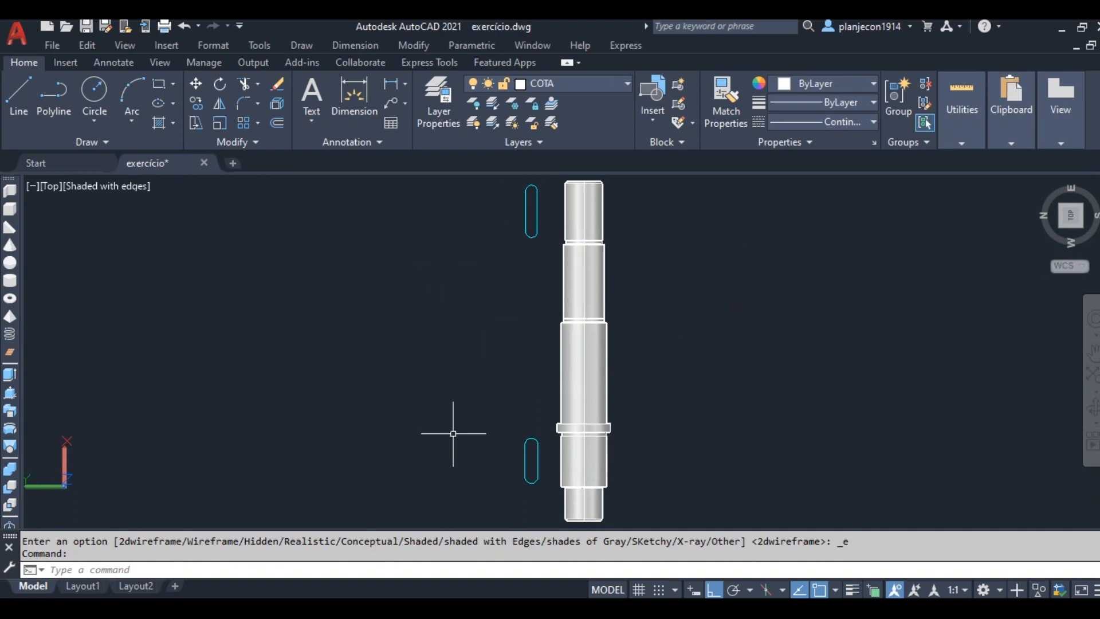
scroll(692, 353, "down", 2)
scroll(634, 459, "up", 2)
left_click(614, 331)
key("Escape")
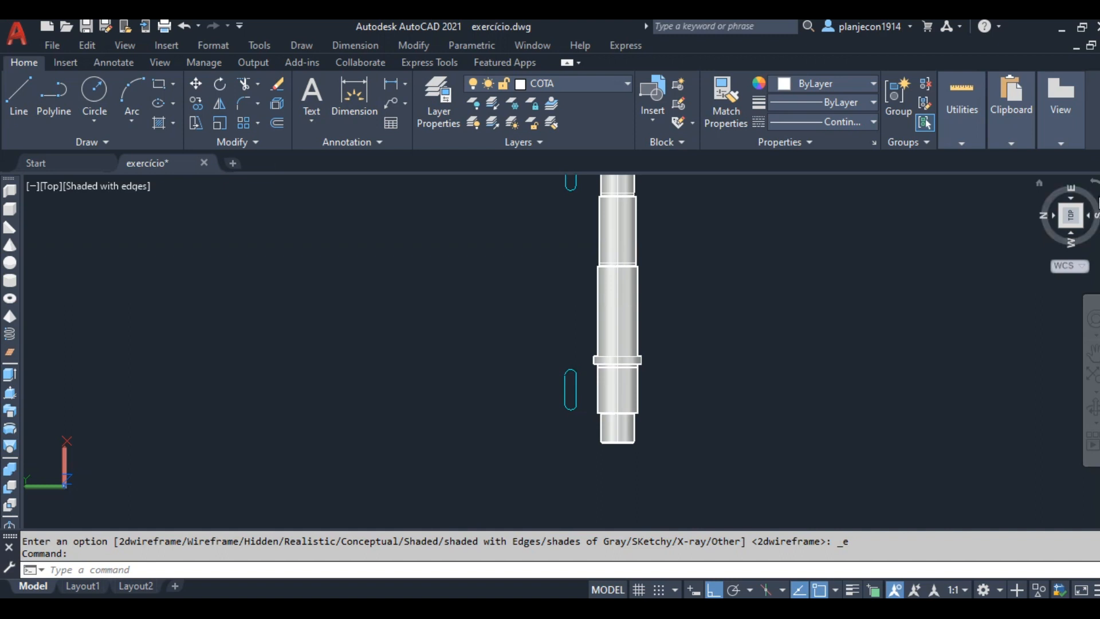
left_click(1095, 182)
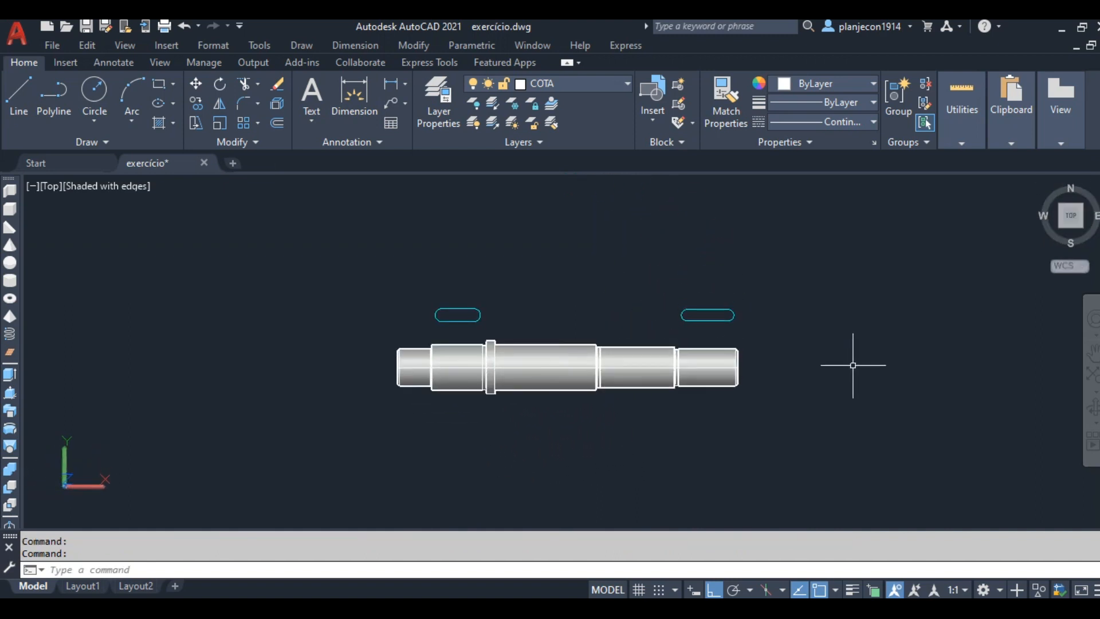
Measure the distance from the outer end of the keyway outline near the collar to the axis point at the shaft end's chamfer edge.
scroll(781, 423, "up", 5)
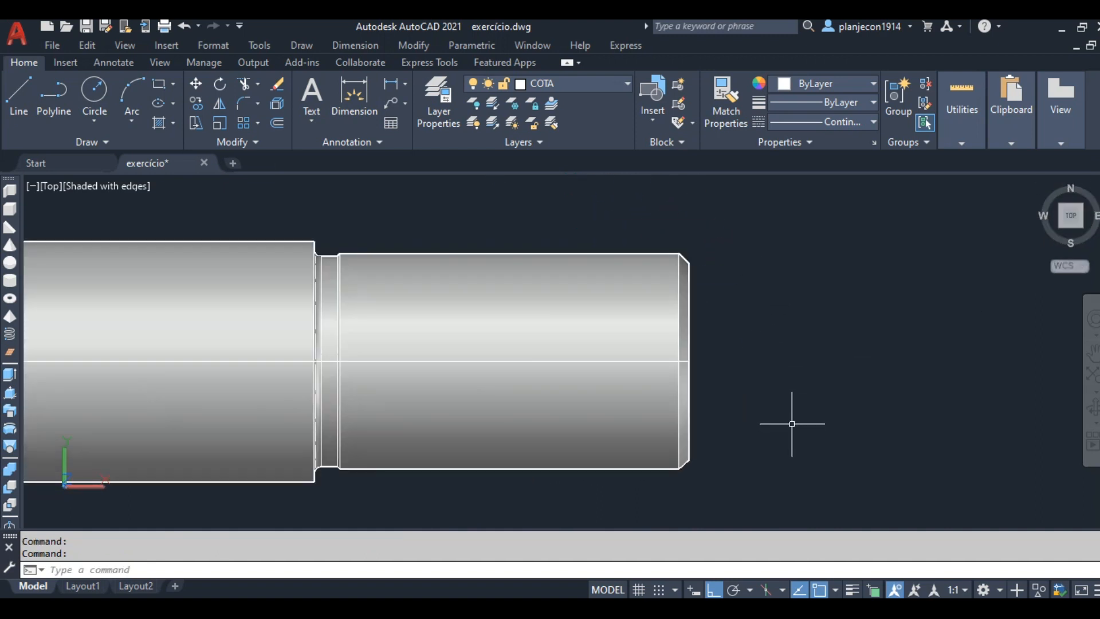
scroll(742, 435, "down", 4)
scroll(252, 339, "up", 3)
key("Return")
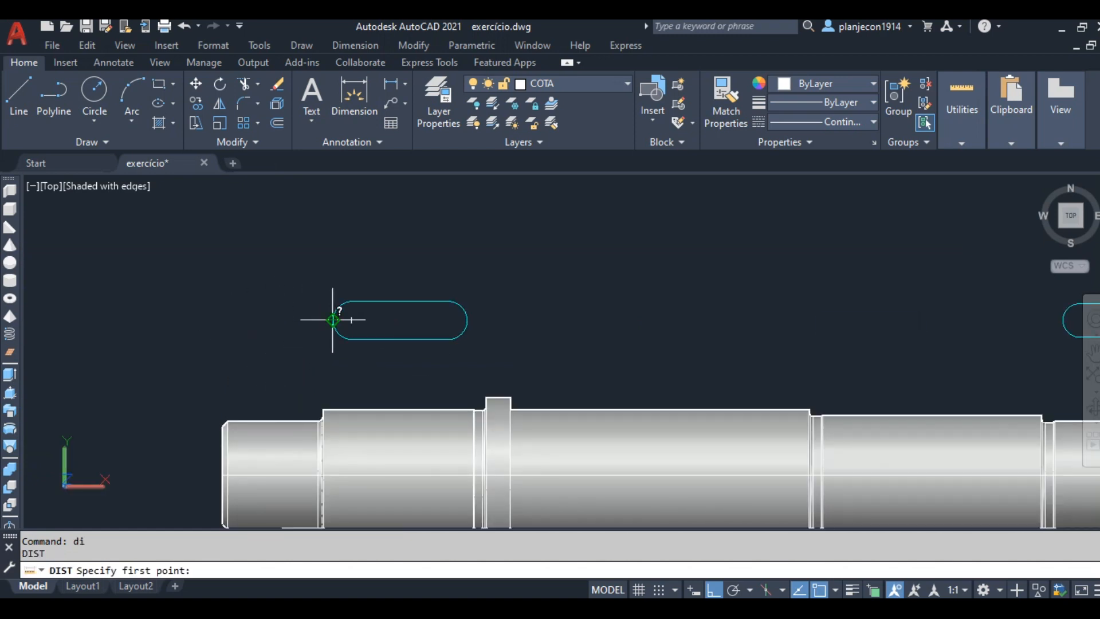
left_click(333, 320)
scroll(234, 508, "up", 3)
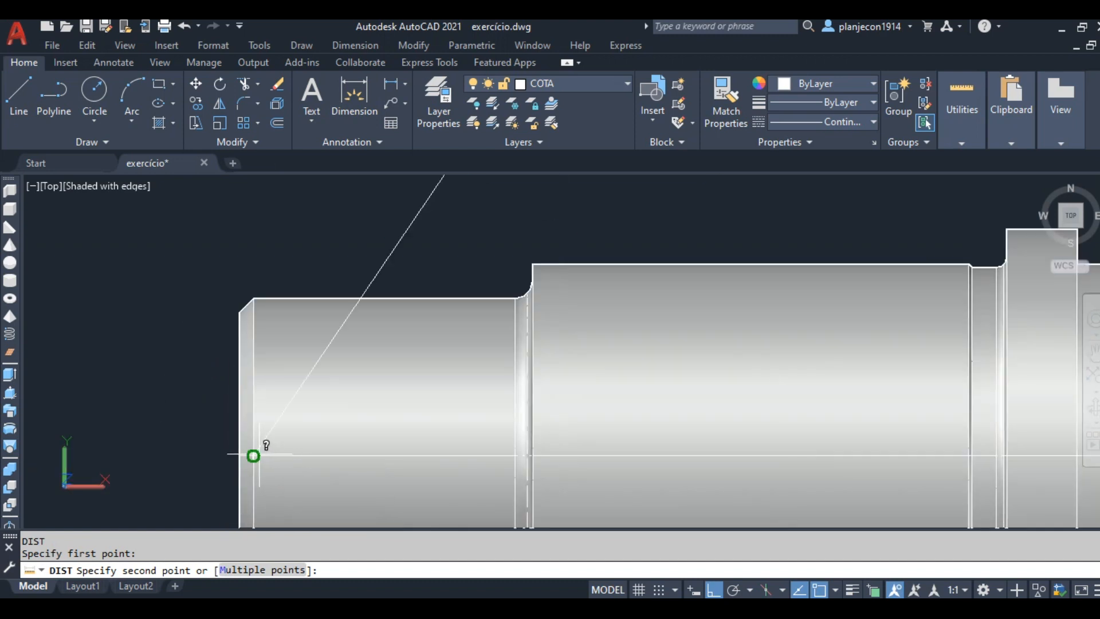
left_click(253, 456)
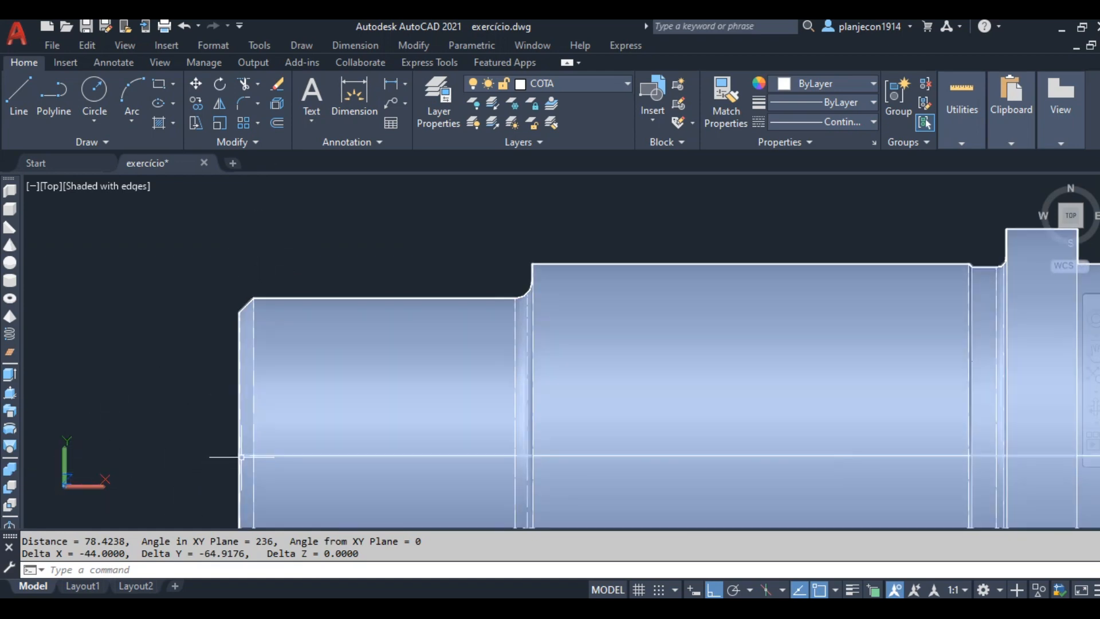
Move both keyway outlines 64.9176 straight down (270°) onto the shaft's axis.
scroll(241, 457, "down", 4)
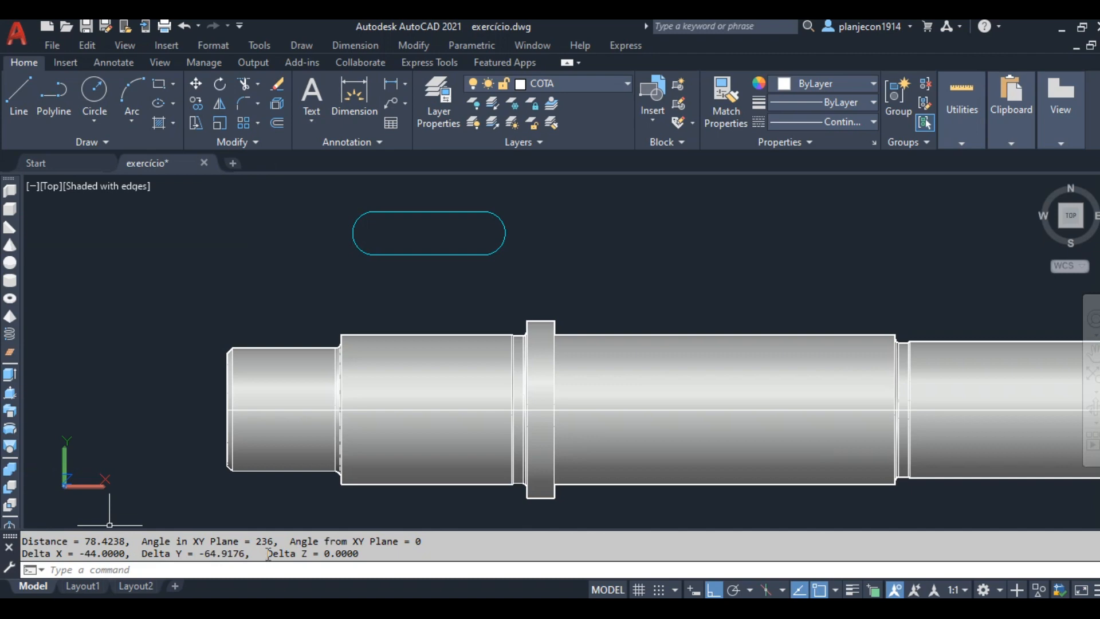
scroll(129, 287, "down", 6)
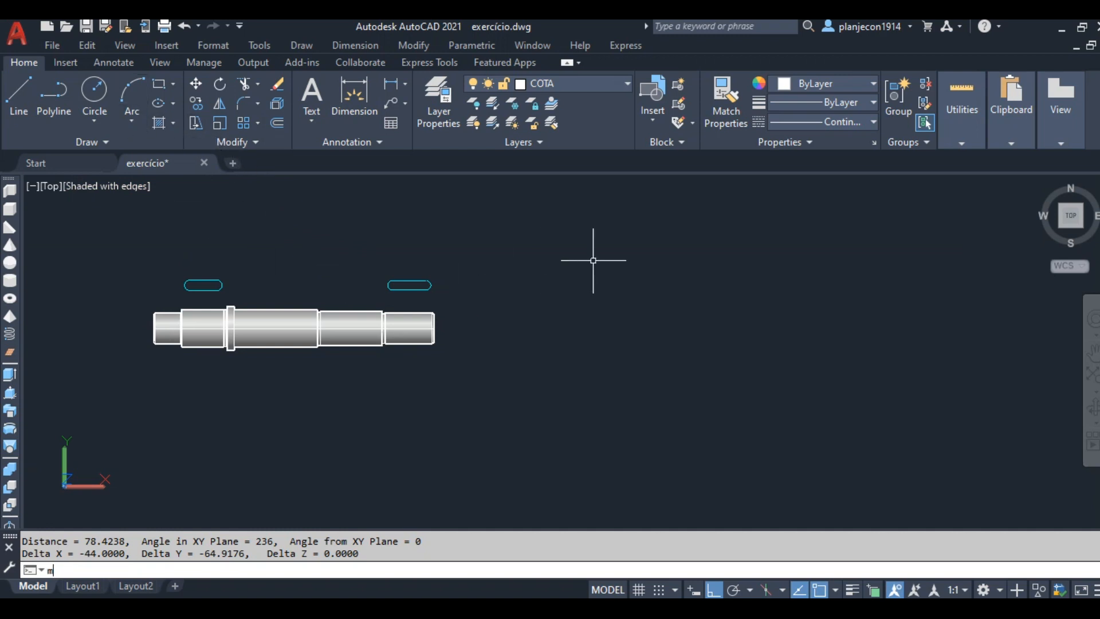
key("Return")
left_click(487, 242)
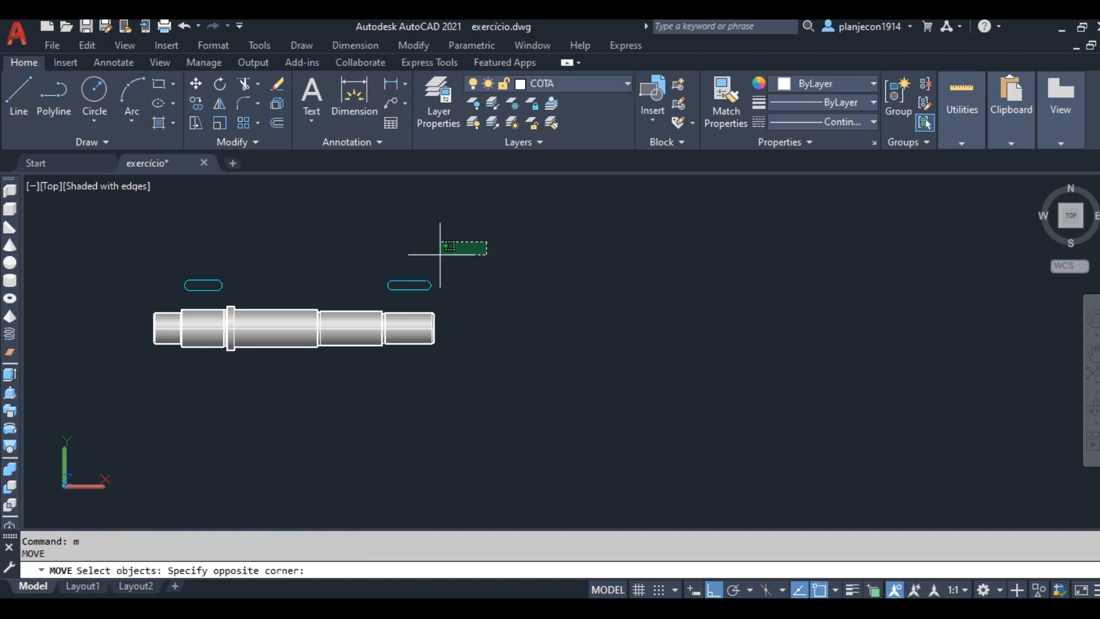
left_click(137, 300)
key("Return")
left_click(540, 241)
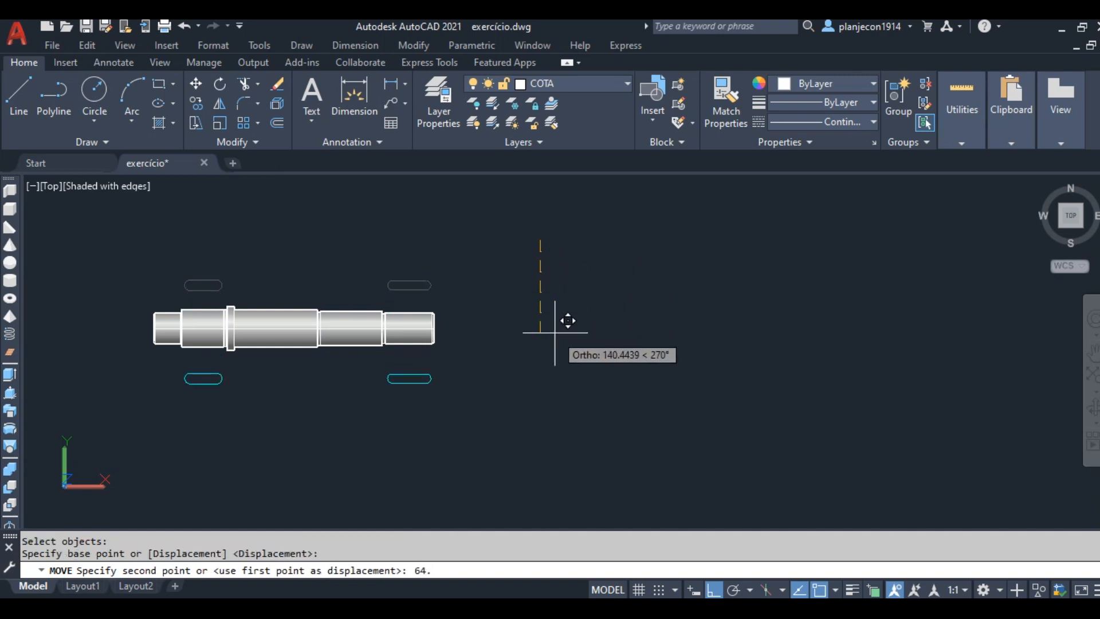
type("64.9176")
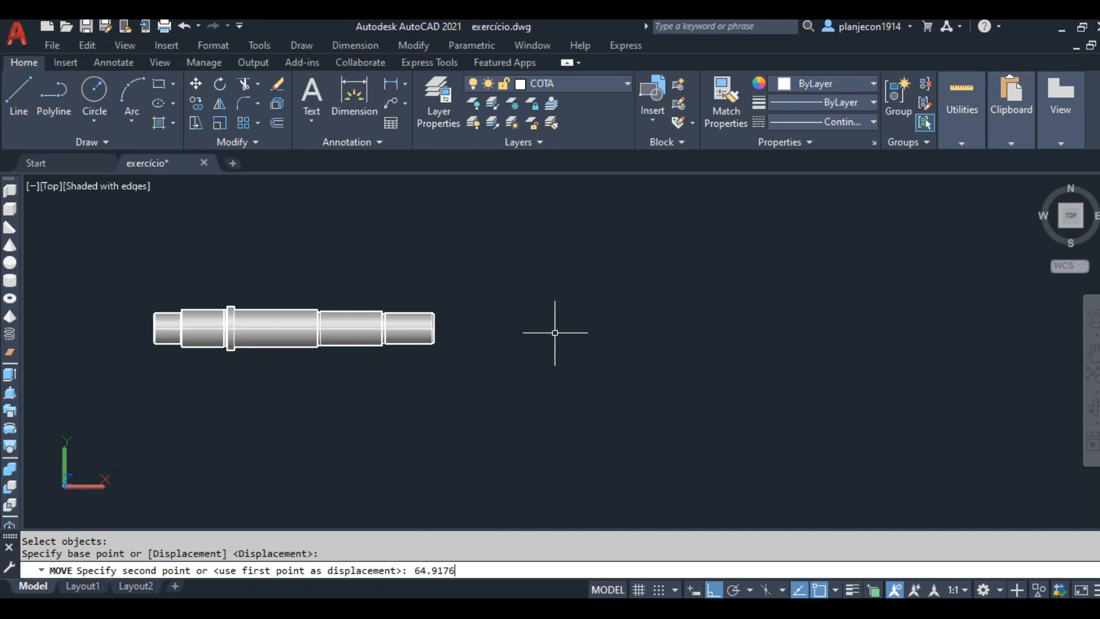
key("Return")
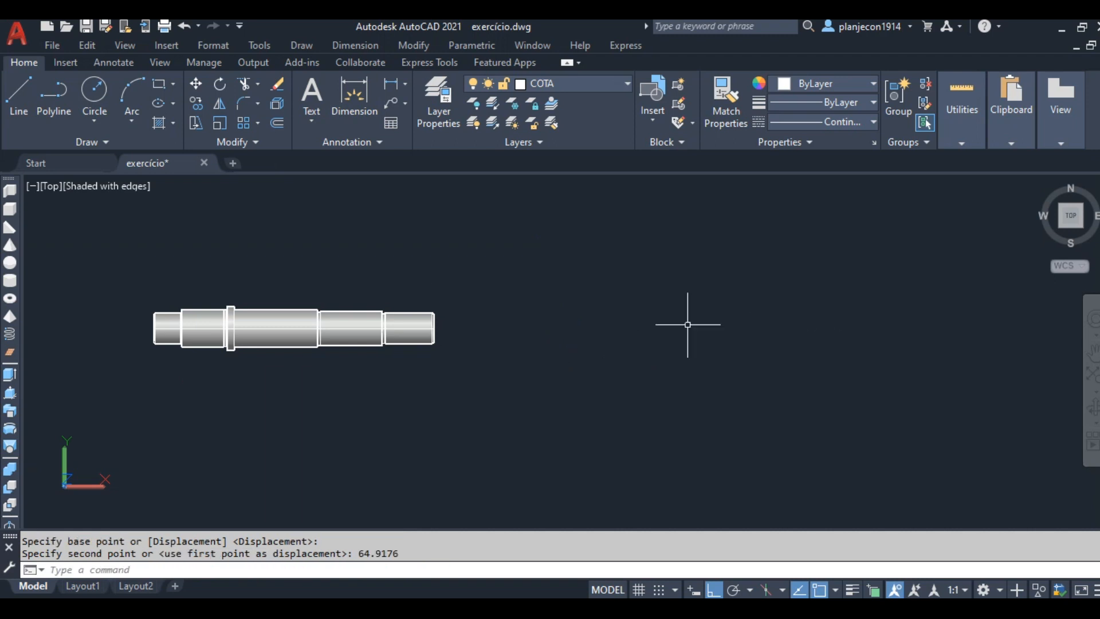
Show the shaft in the SW Isometric view with the 2D Wireframe visual style and inspect the keyway outlines inside it.
scroll(171, 286, "up", 3)
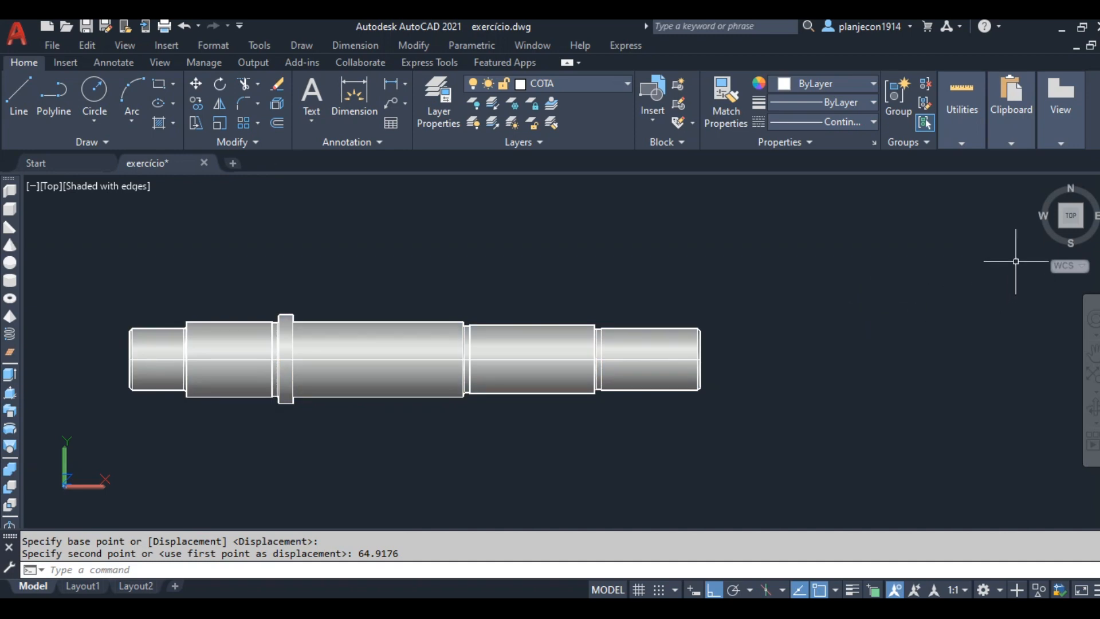
left_click(1061, 228)
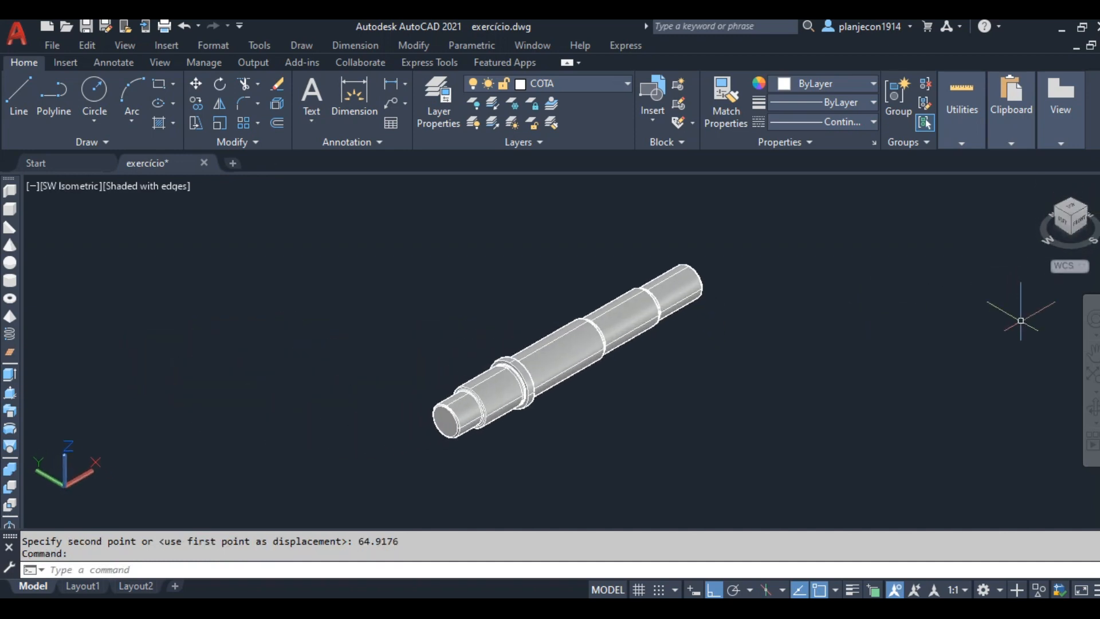
left_click(133, 188)
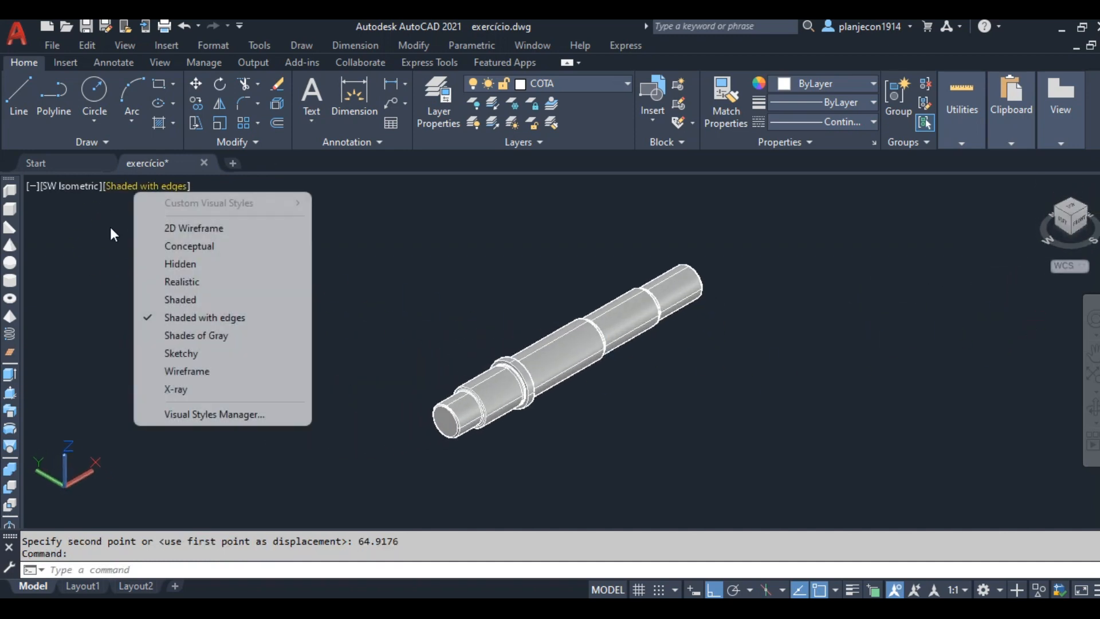
left_click(166, 229)
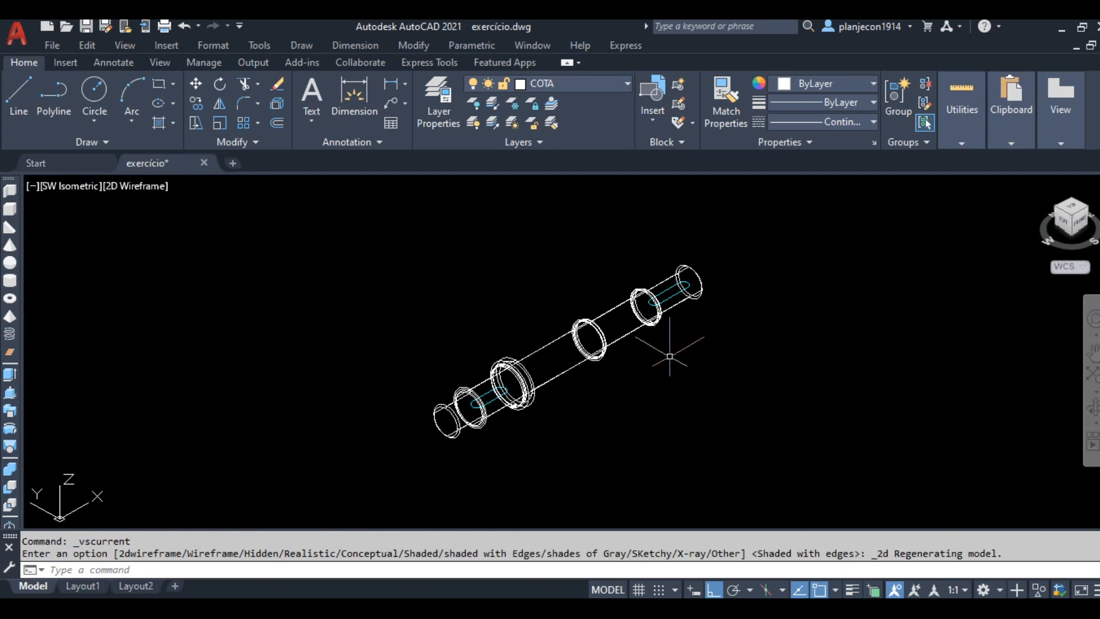
scroll(665, 372, "up", 5)
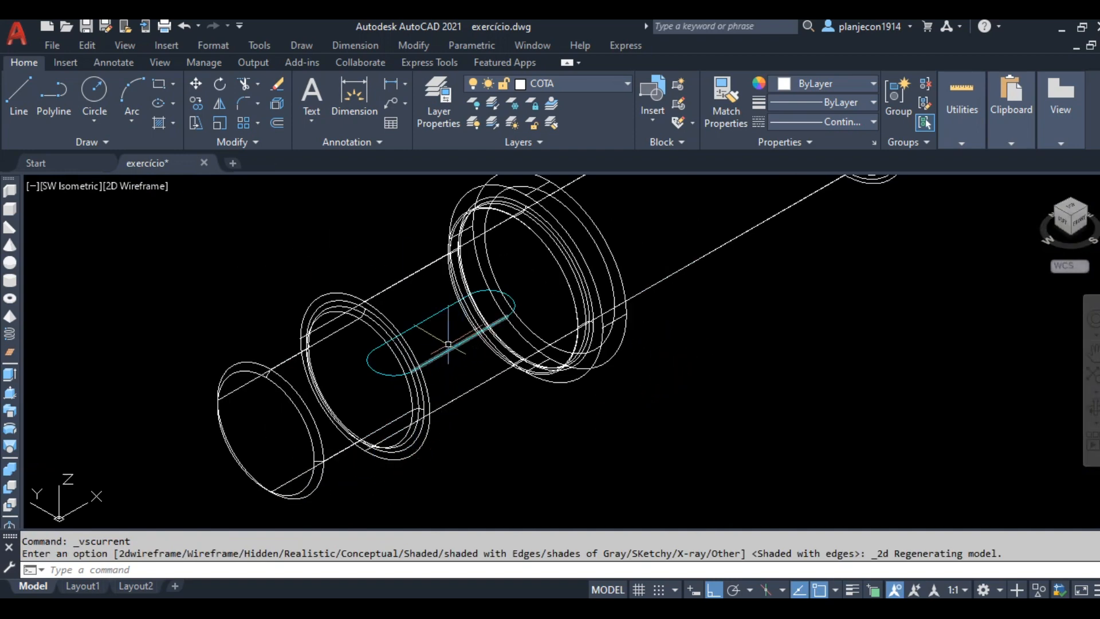
scroll(448, 416, "down", 2)
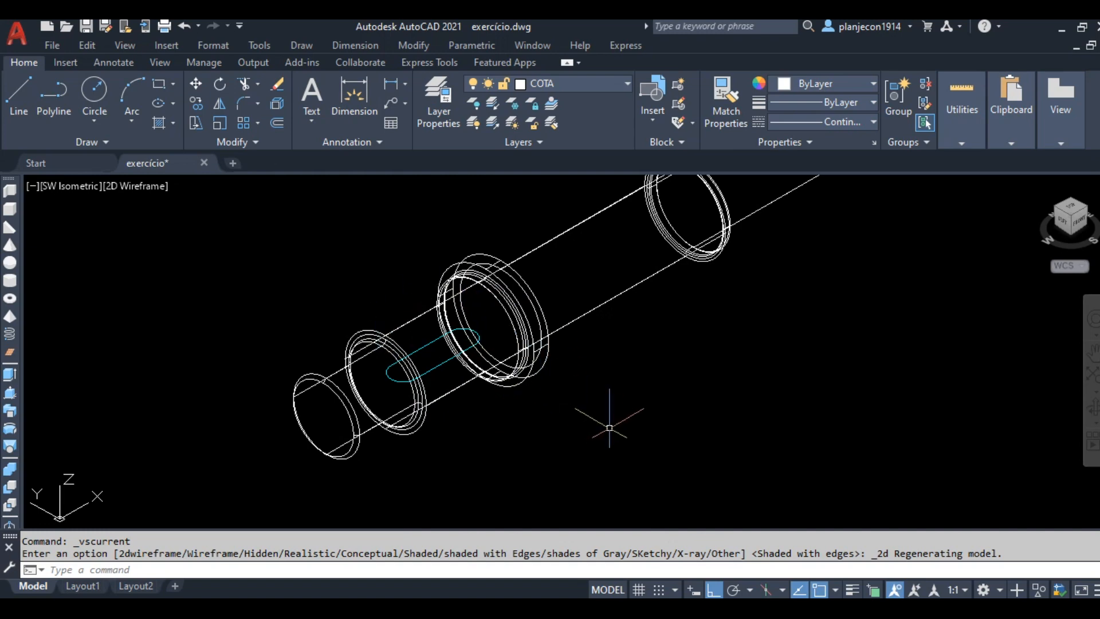
scroll(439, 407, "down", 4)
scroll(602, 310, "up", 4)
scroll(450, 329, "down", 4)
scroll(315, 379, "up", 2)
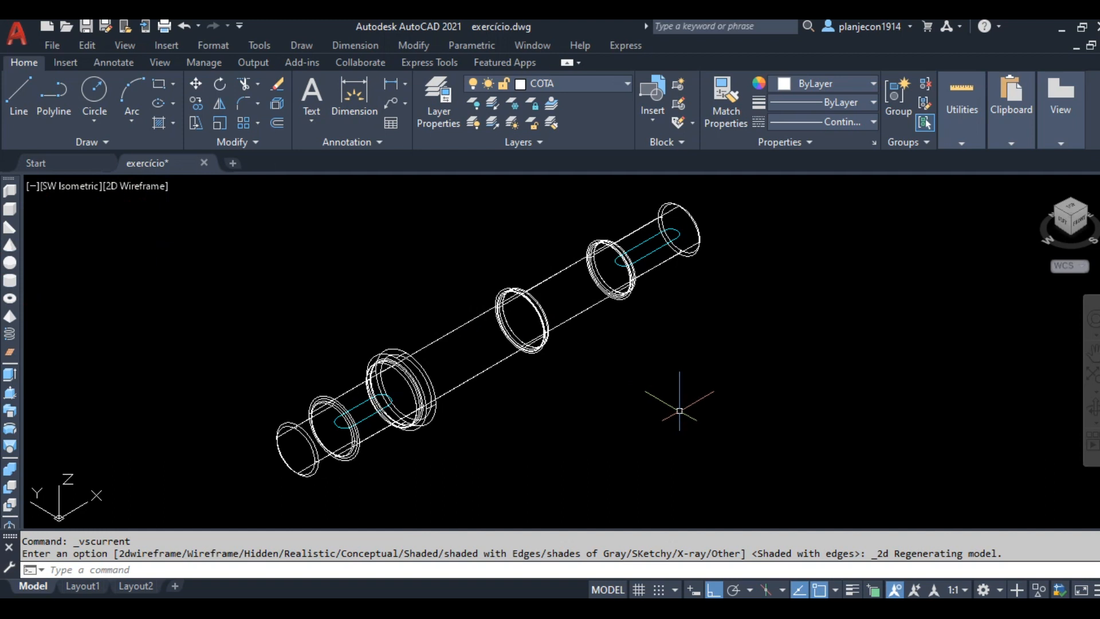
type("s")
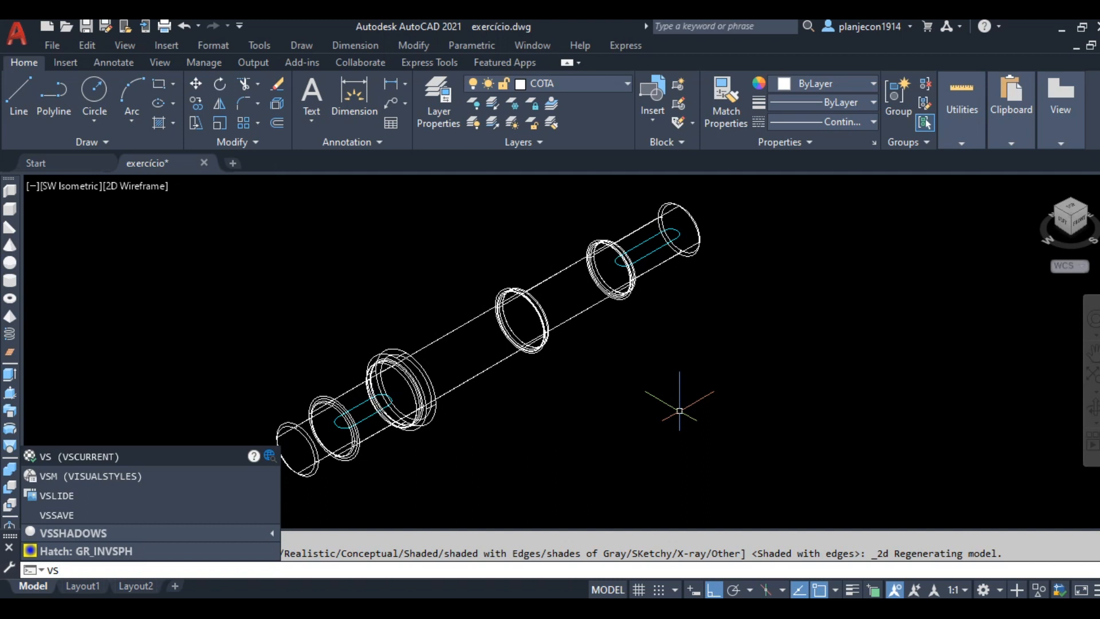
key("Return")
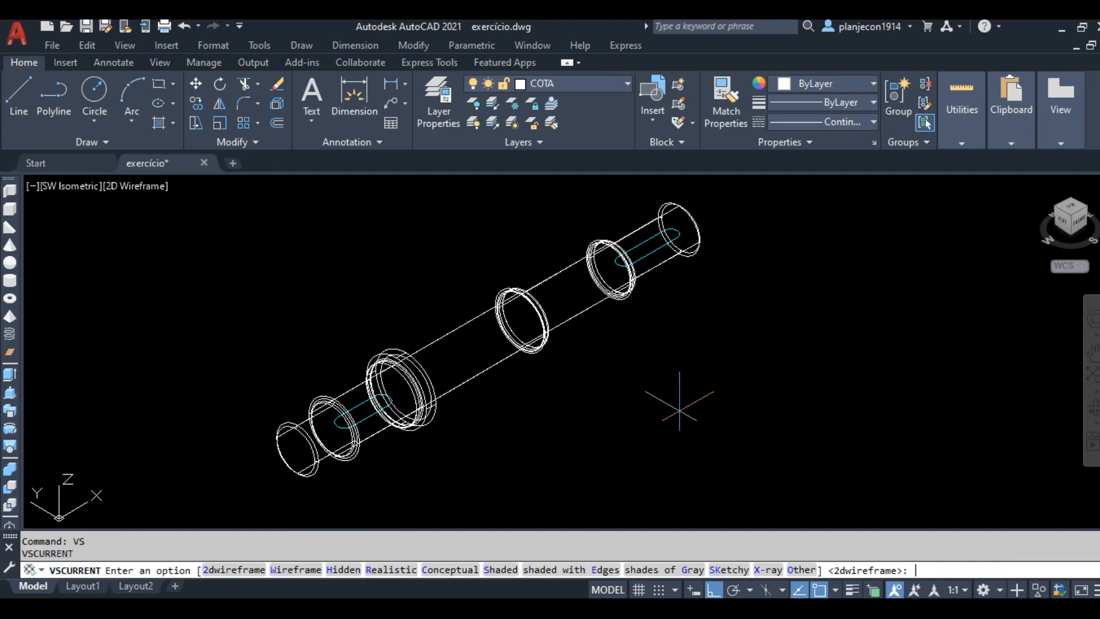
key("Escape")
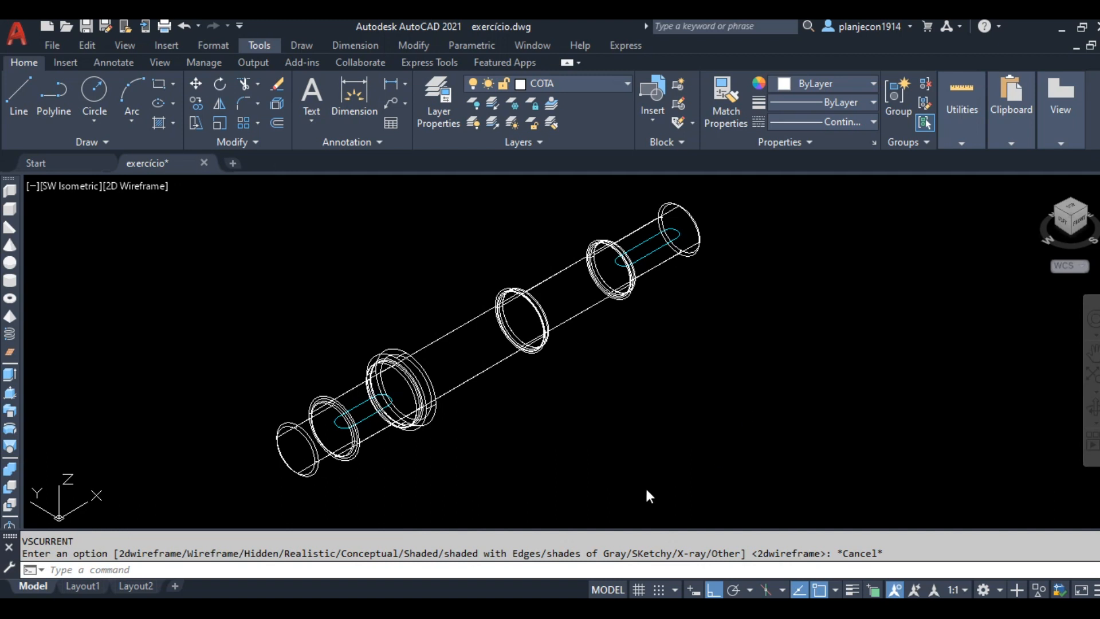
left_click(579, 430)
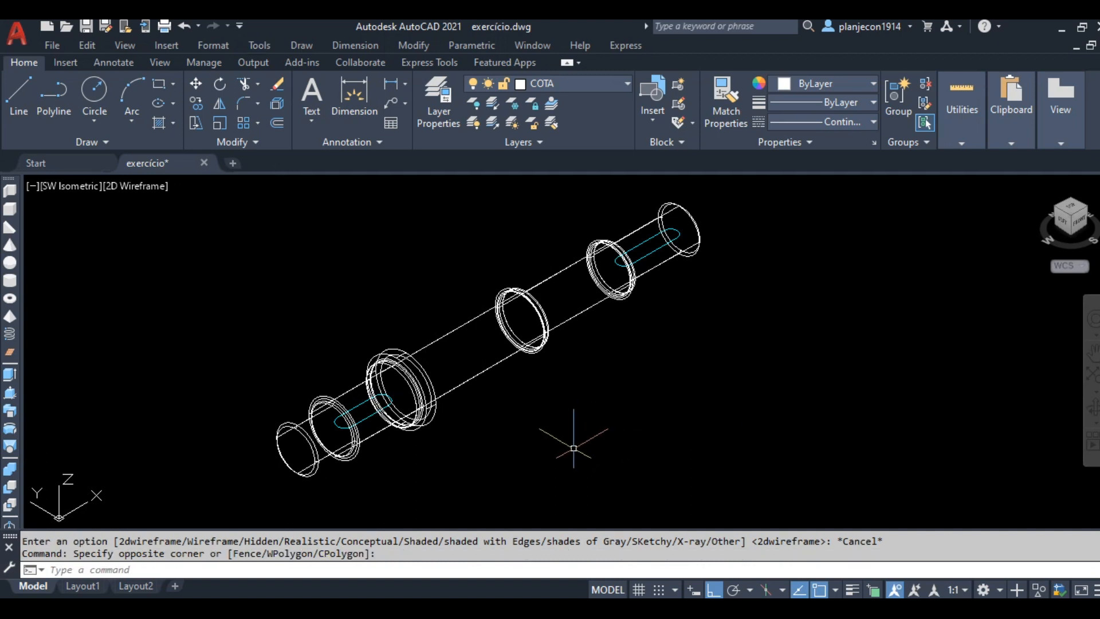
key("Escape")
key("Escape")
Try the Shaded visual style with the VSCURRENT command and switch the display to Wireframe.
type("vs")
key("Return")
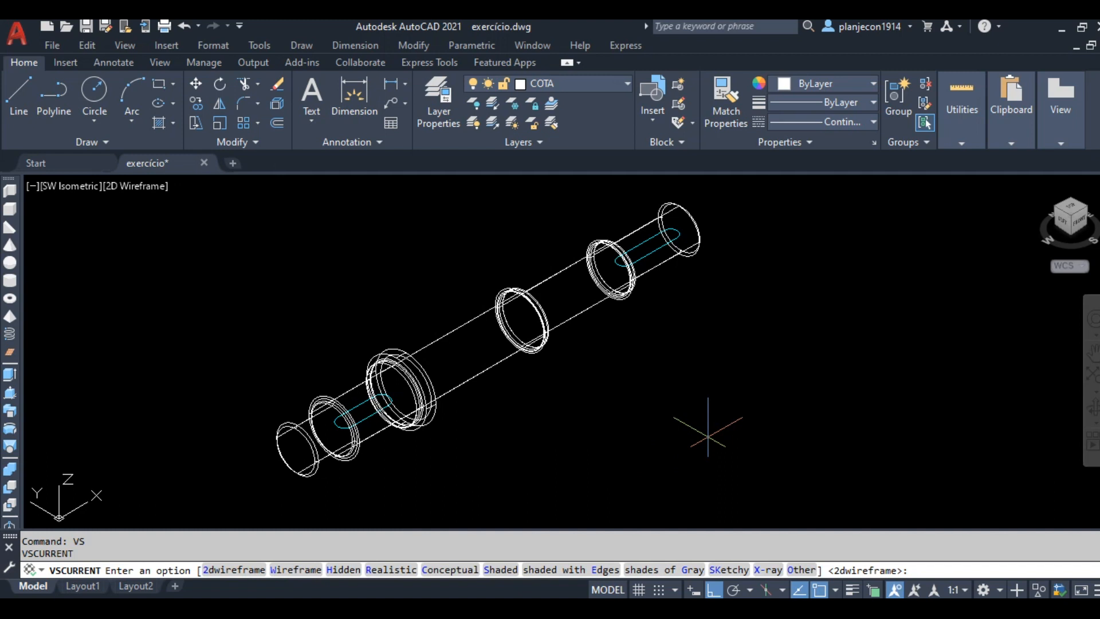
key("Return")
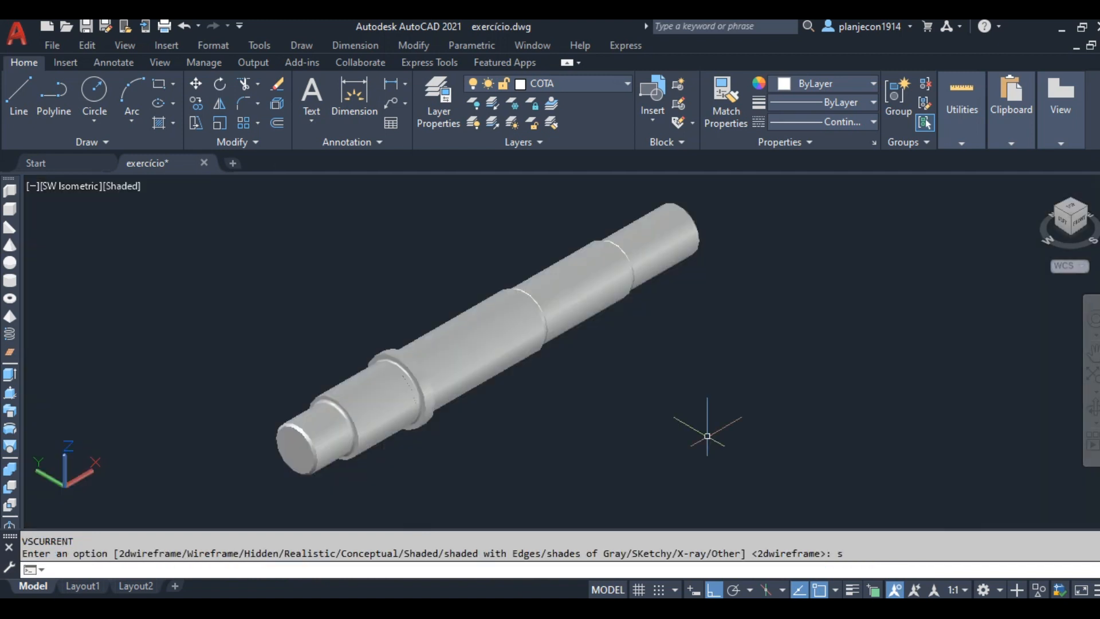
key("Return")
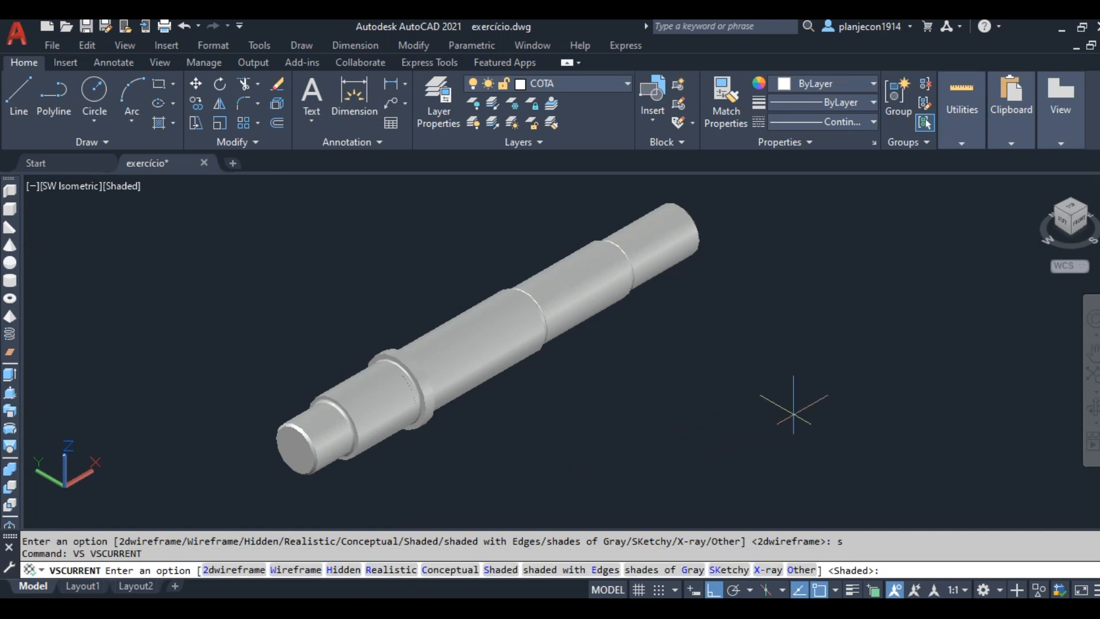
type("w")
key("Return")
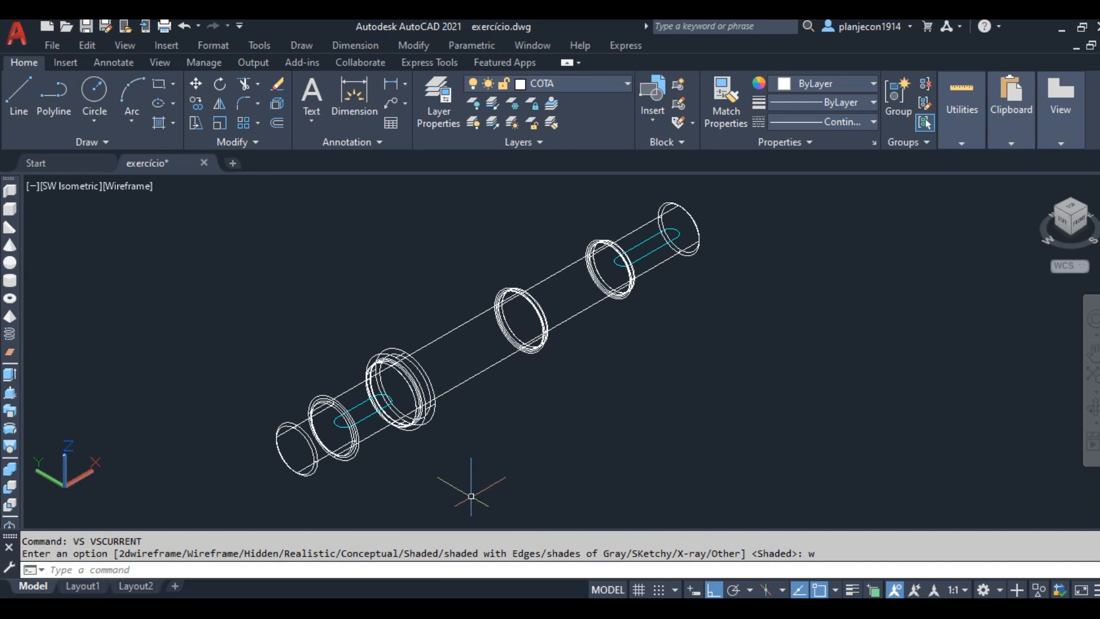
Measure the distance from the outer end of the keyway outline near the collar to the uppermost point of the adjacent shoulder edge.
scroll(319, 414, "up", 8)
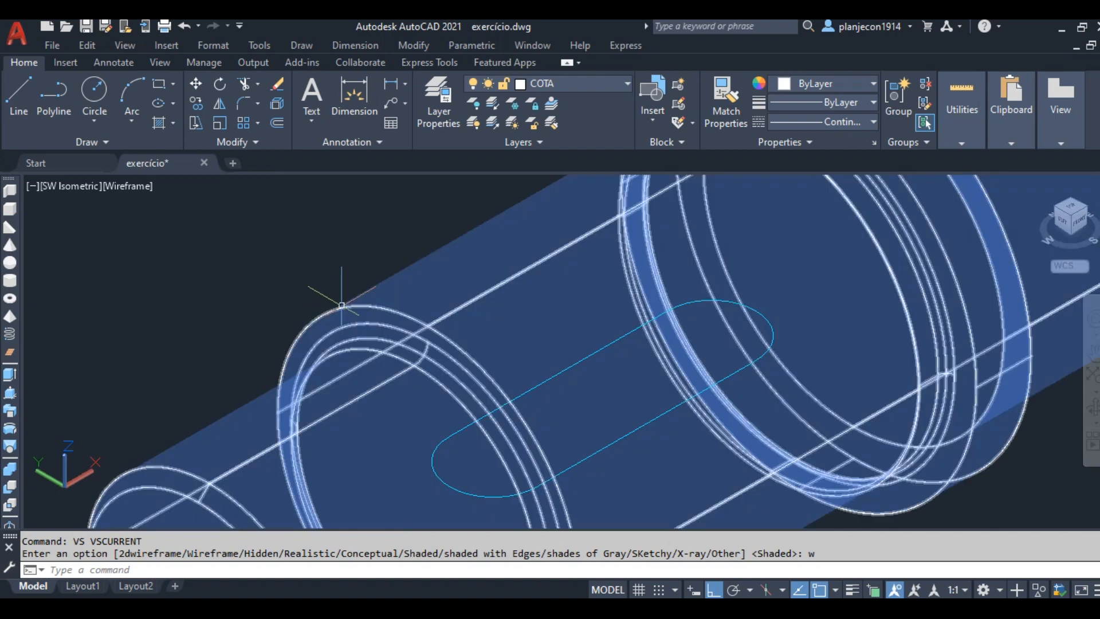
left_click(338, 304)
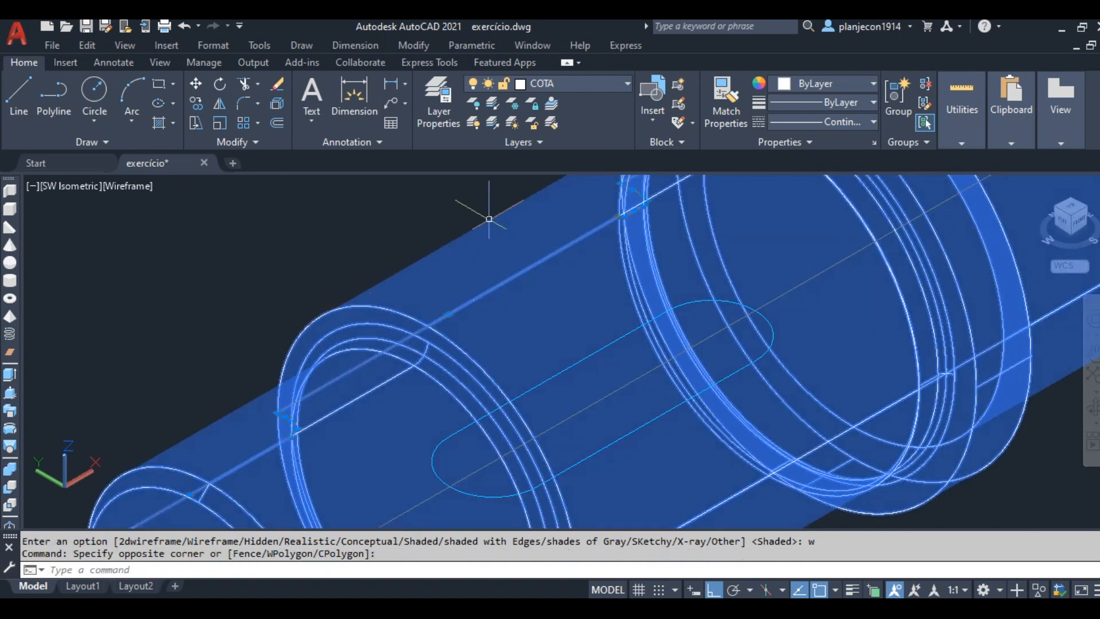
key("Escape")
scroll(421, 260, "down", 2)
type("di")
key("Return")
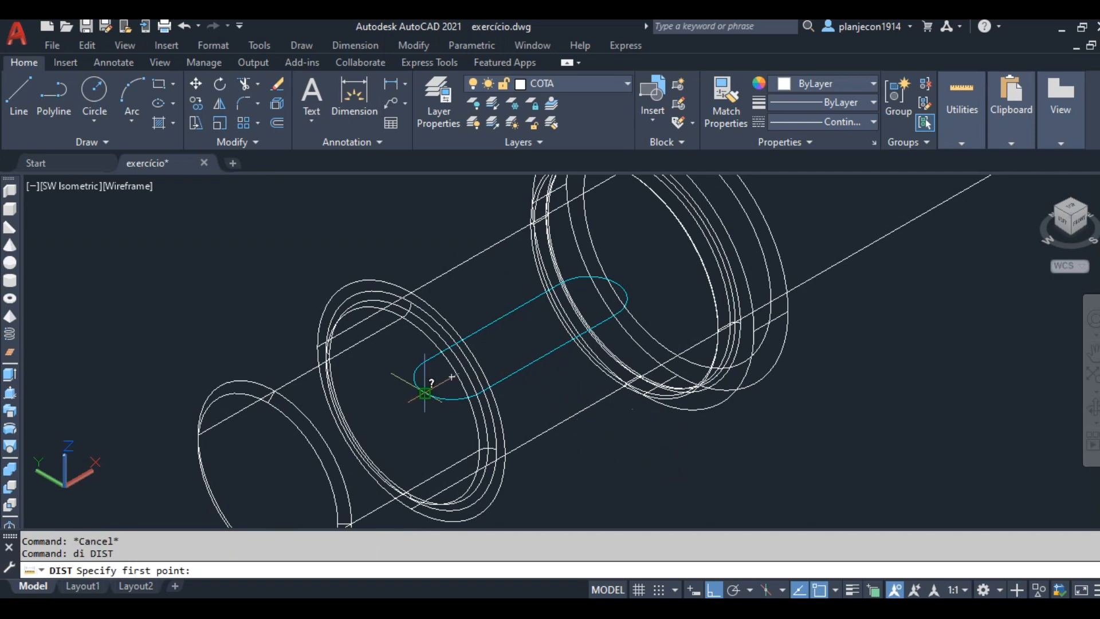
left_click(424, 393)
scroll(454, 238, "up", 2)
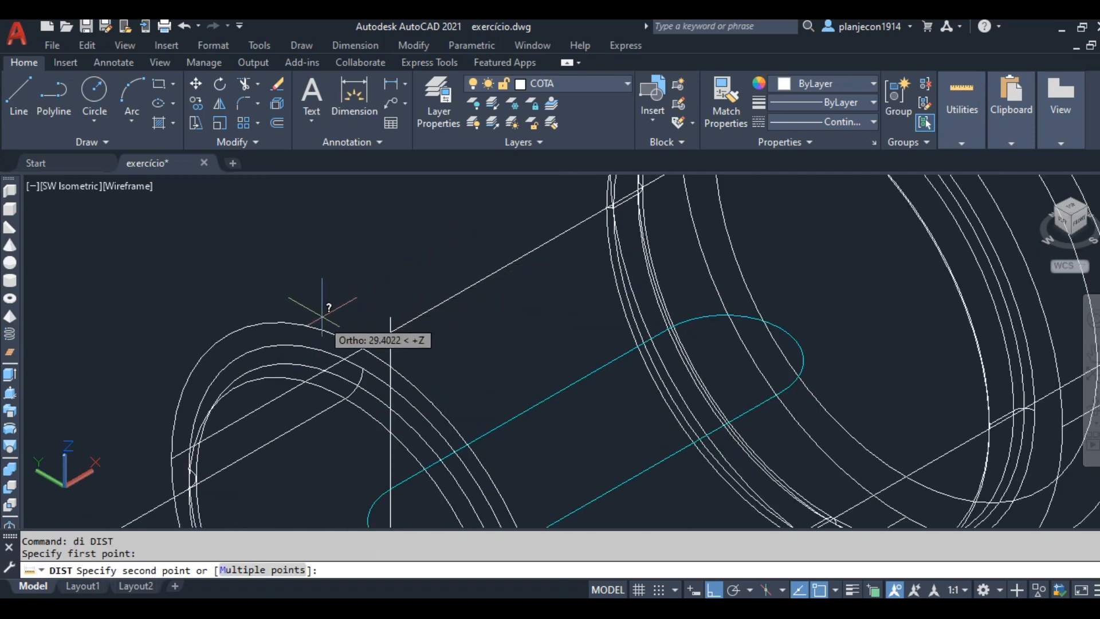
left_click(362, 348)
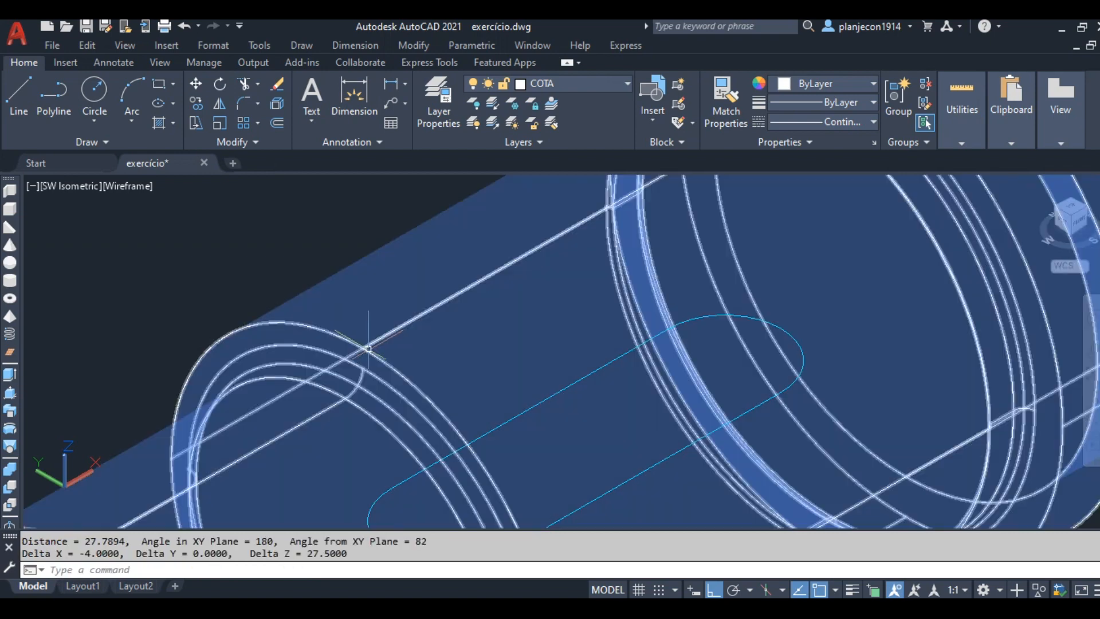
Move the lines and arcs of the keyway outline near the collar 27.5 upward along Z.
scroll(252, 266, "down", 4)
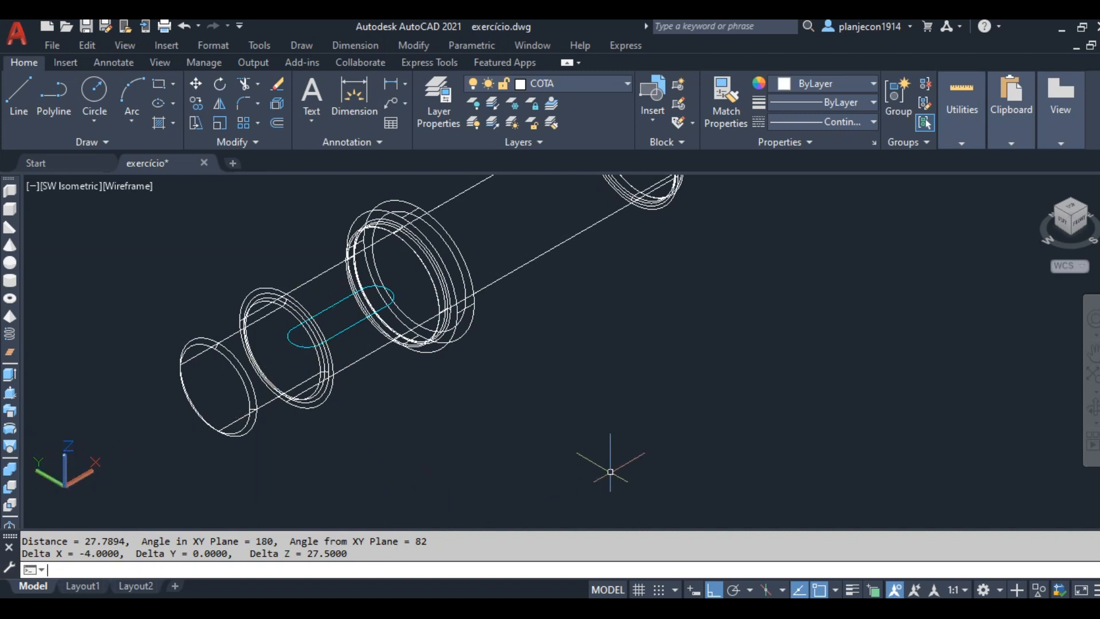
type("m")
key("Return")
scroll(356, 315, "up", 3)
left_click(358, 316)
left_click(259, 389)
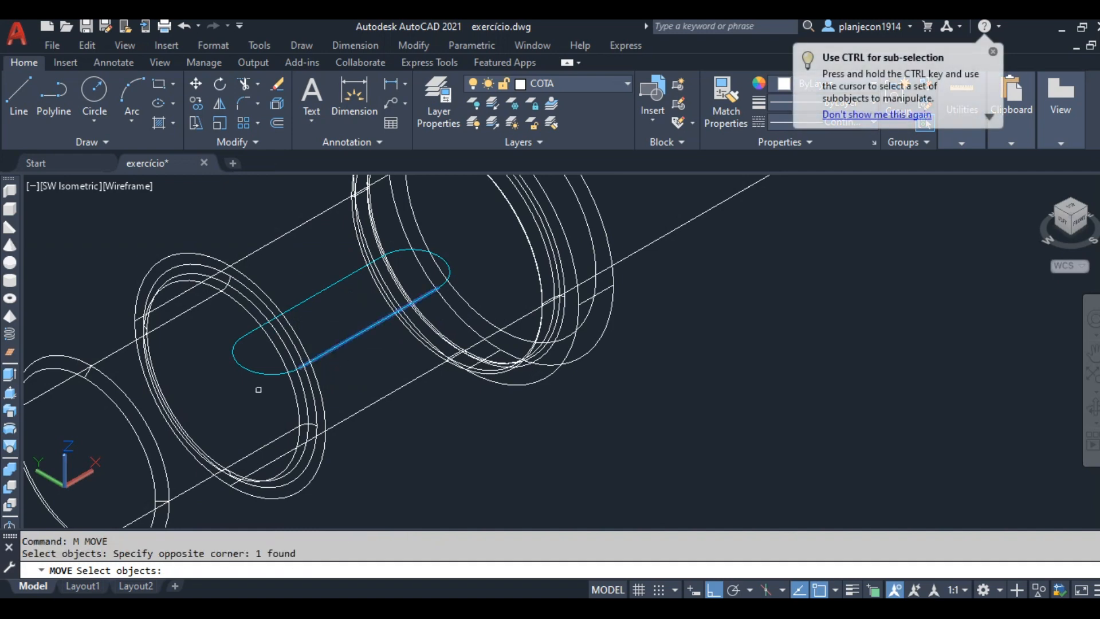
left_click(239, 358)
left_click(232, 347)
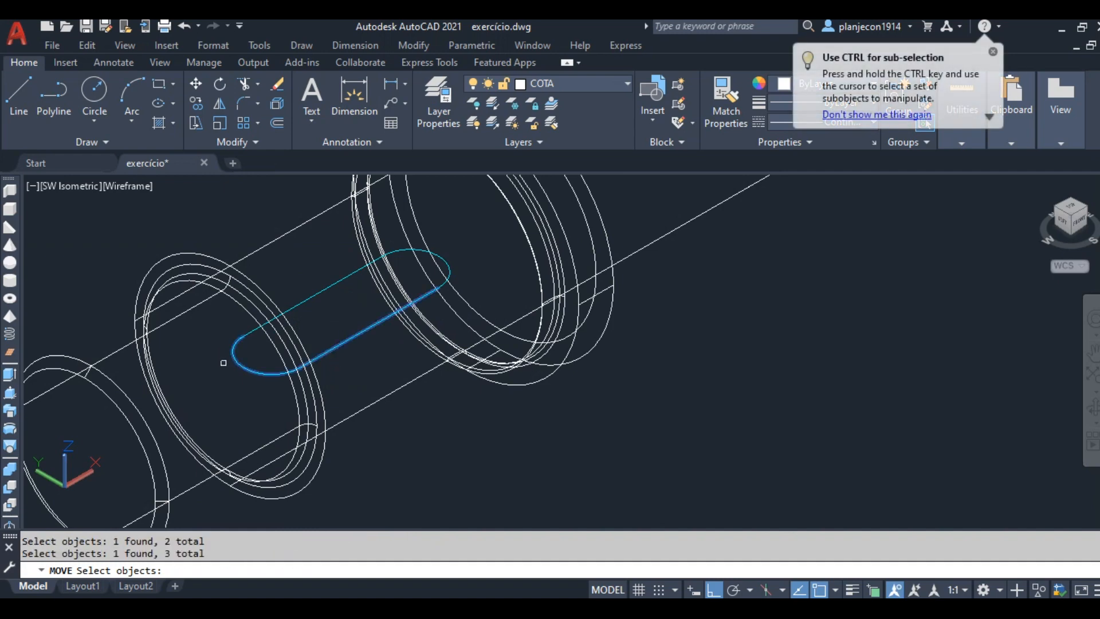
scroll(405, 264, "up", 3)
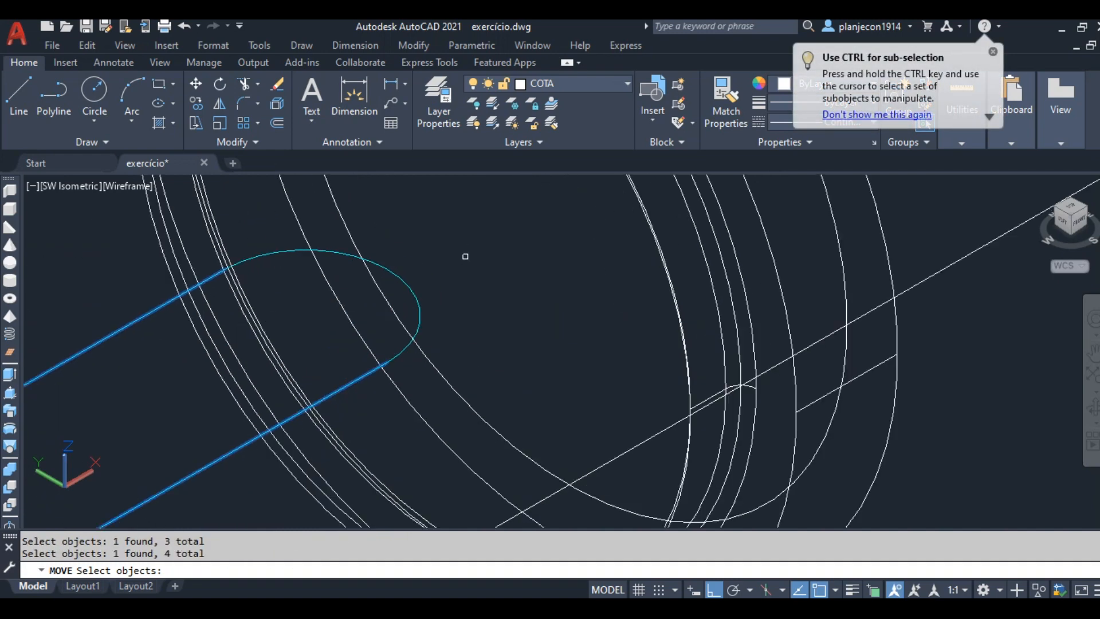
left_click(452, 257)
left_click(404, 301)
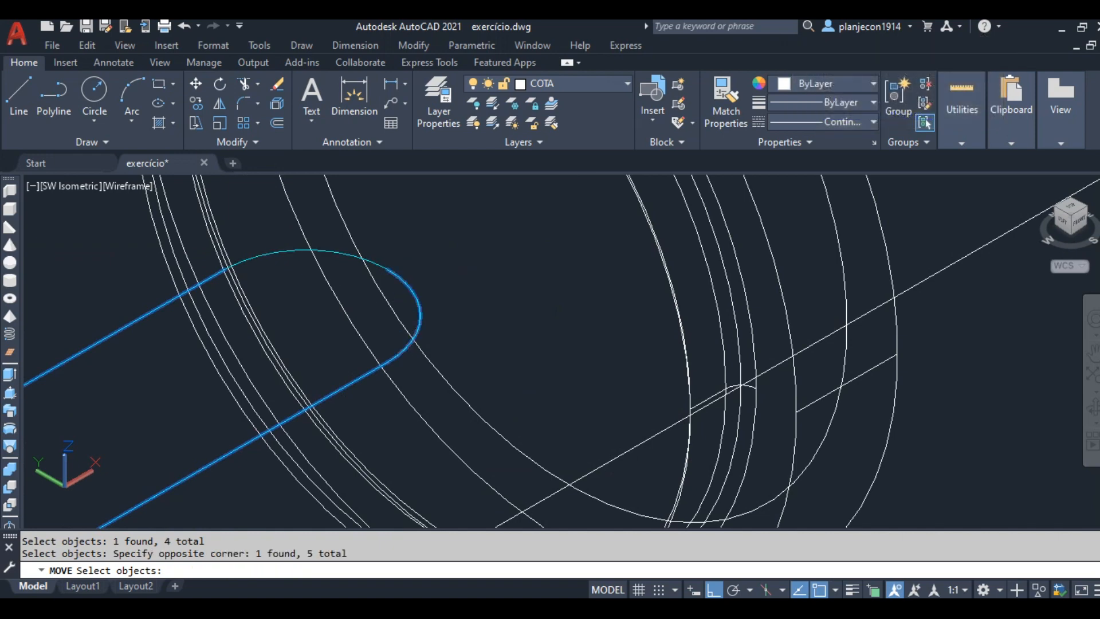
left_click(324, 250)
scroll(401, 291, "down", 5)
key("Return")
left_click(535, 417)
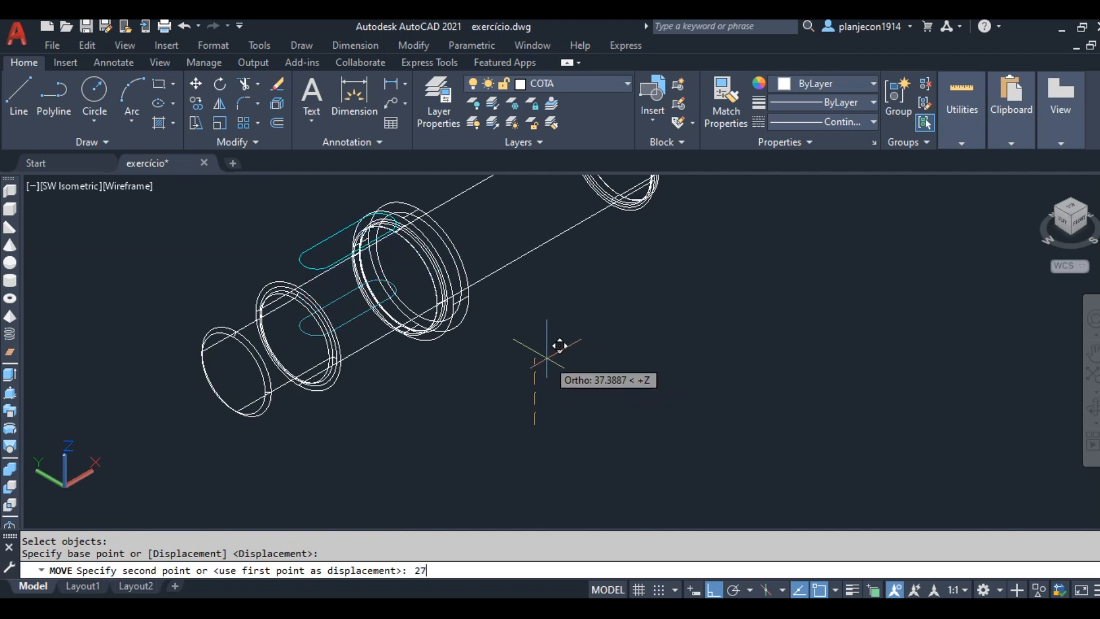
key("Return")
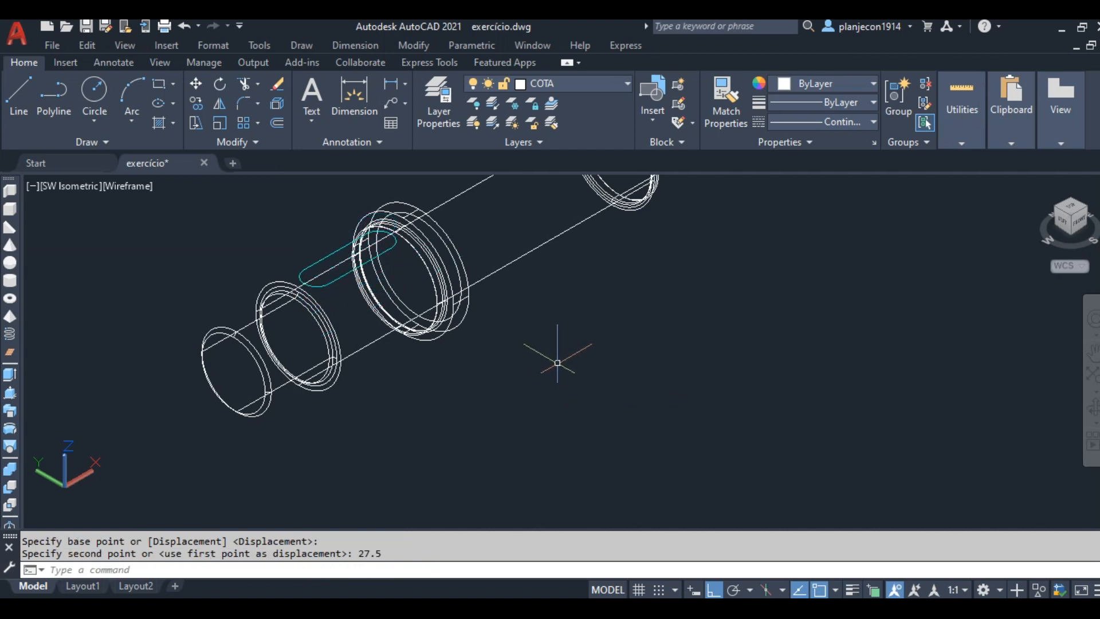
Apply the Shaded with edges visual style and inspect the raised keyway outline near the collar.
scroll(558, 364, "down", 3)
scroll(221, 278, "up", 2)
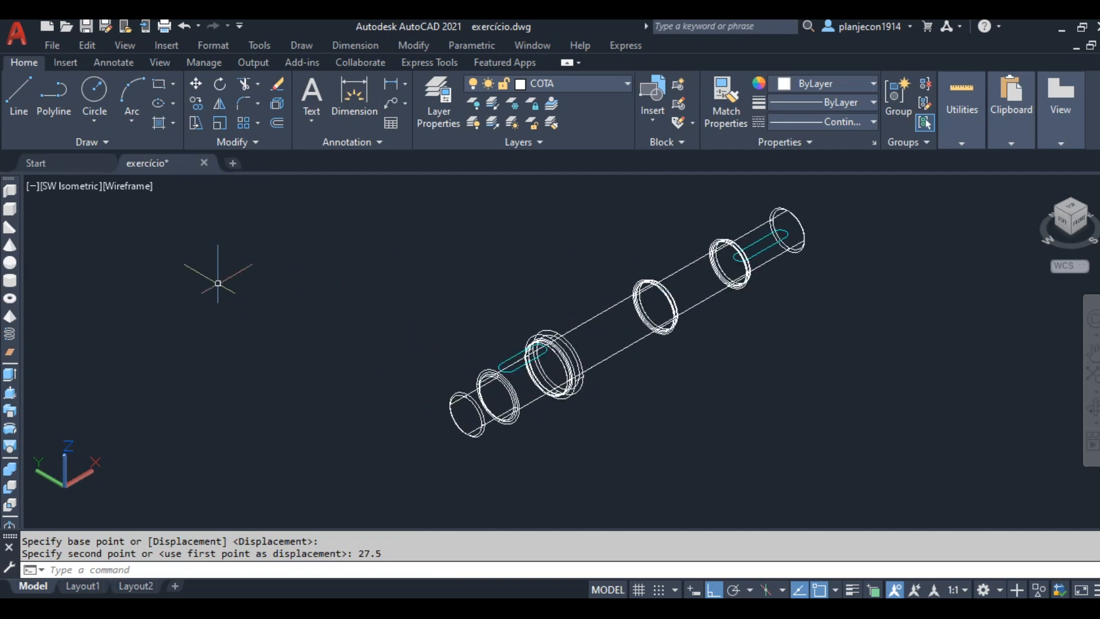
left_click(127, 187)
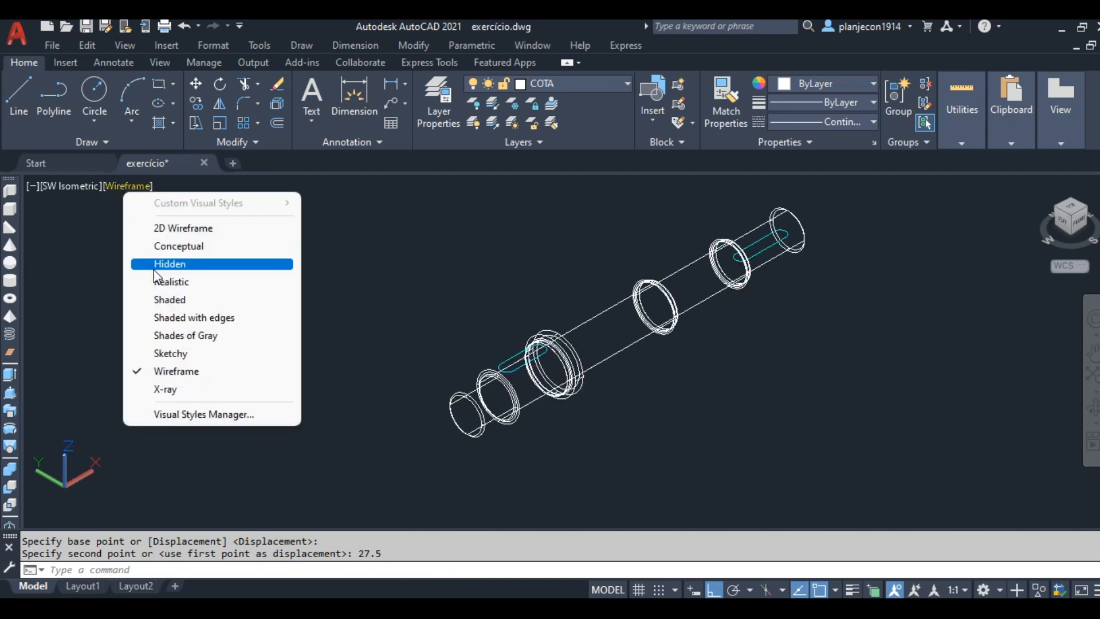
left_click(189, 319)
scroll(496, 353, "up", 6)
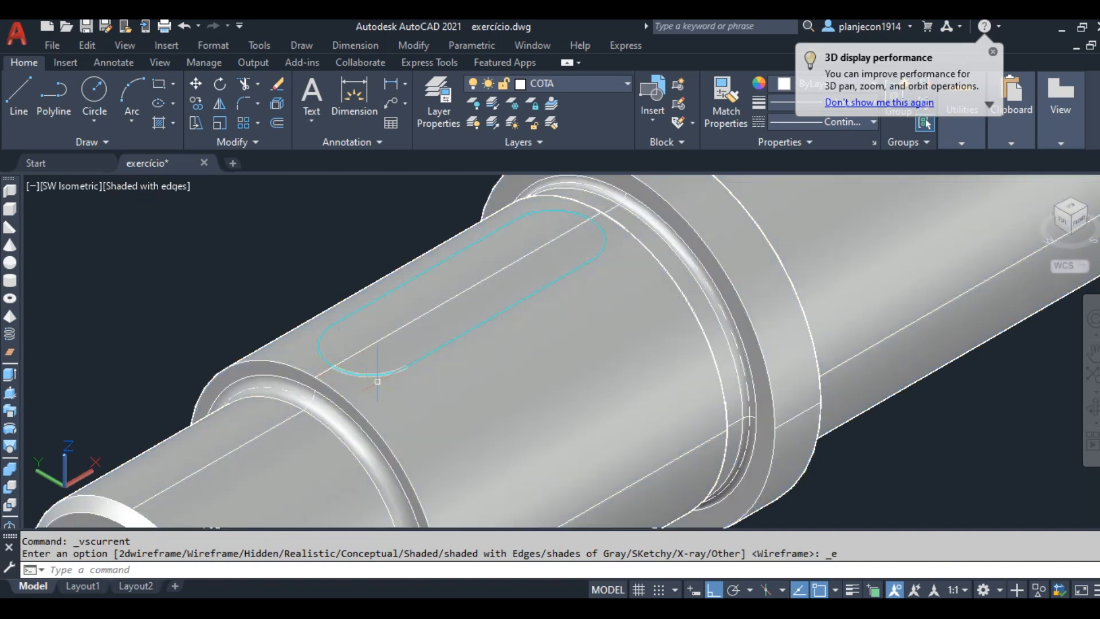
Show the shaft from the Left view in Wireframe and examine the keyway outline's height relative to the shaft surface.
left_click(1063, 223)
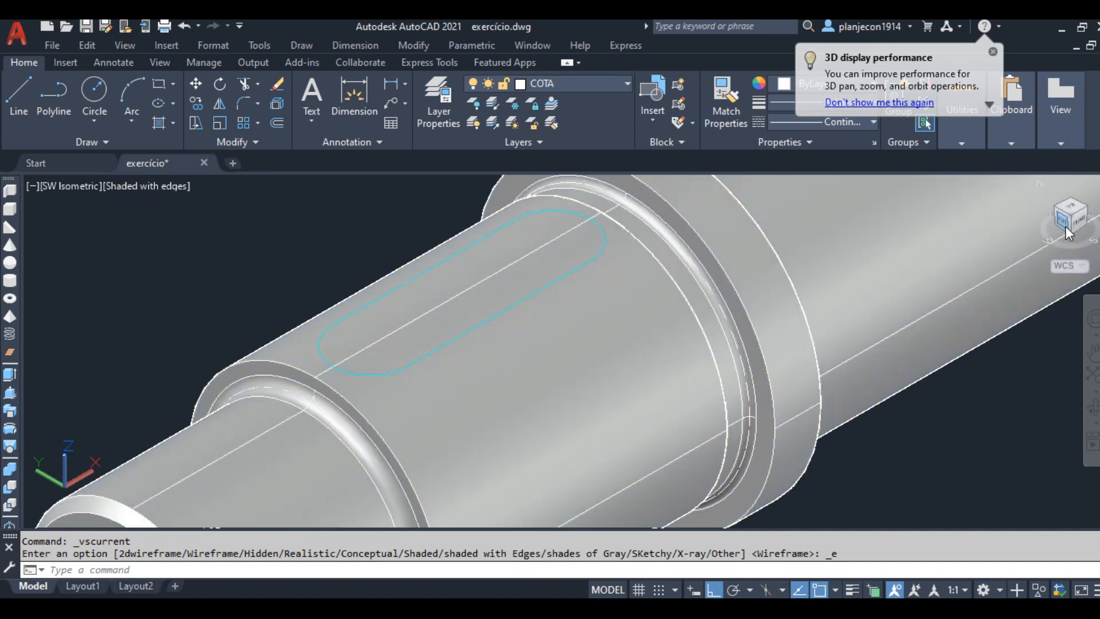
scroll(519, 328, "up", 9)
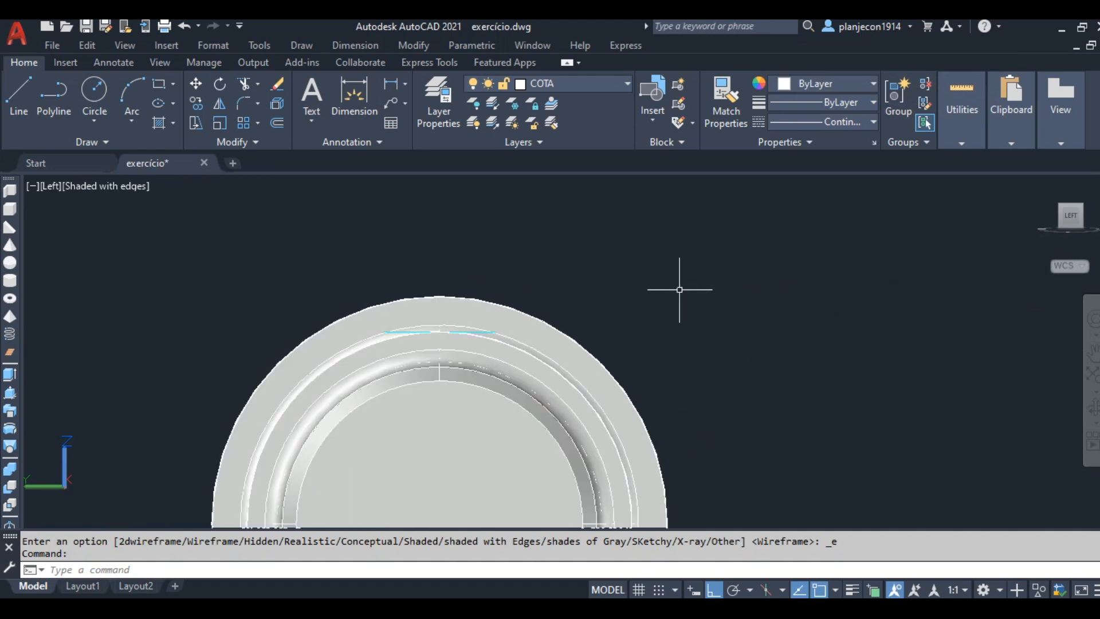
type("vs")
key("Return")
type("w")
key("Return")
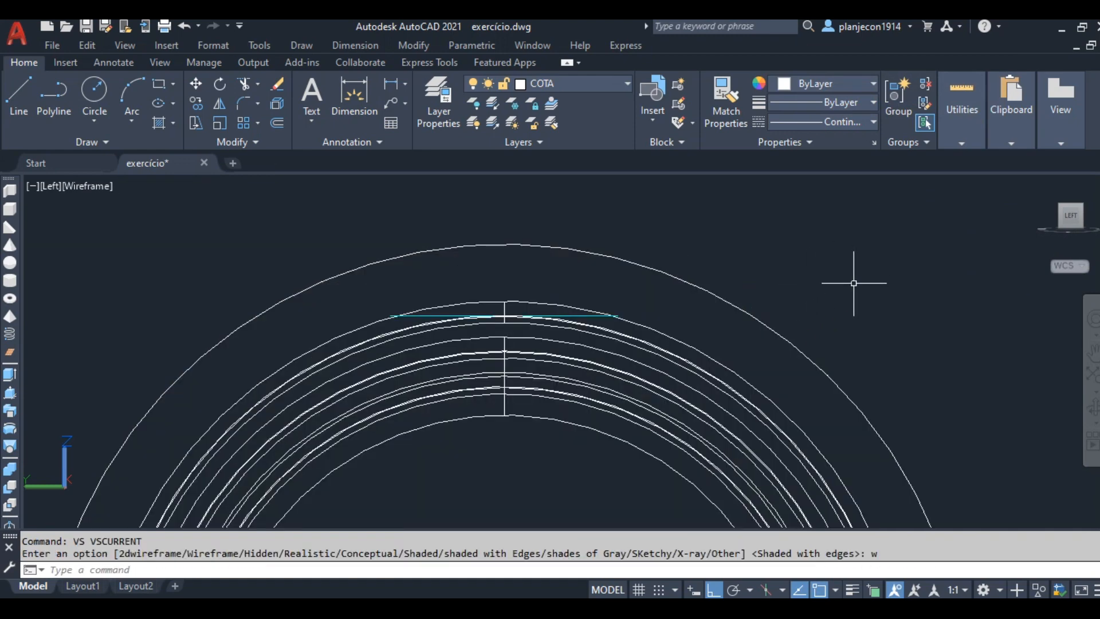
scroll(504, 311, "up", 3)
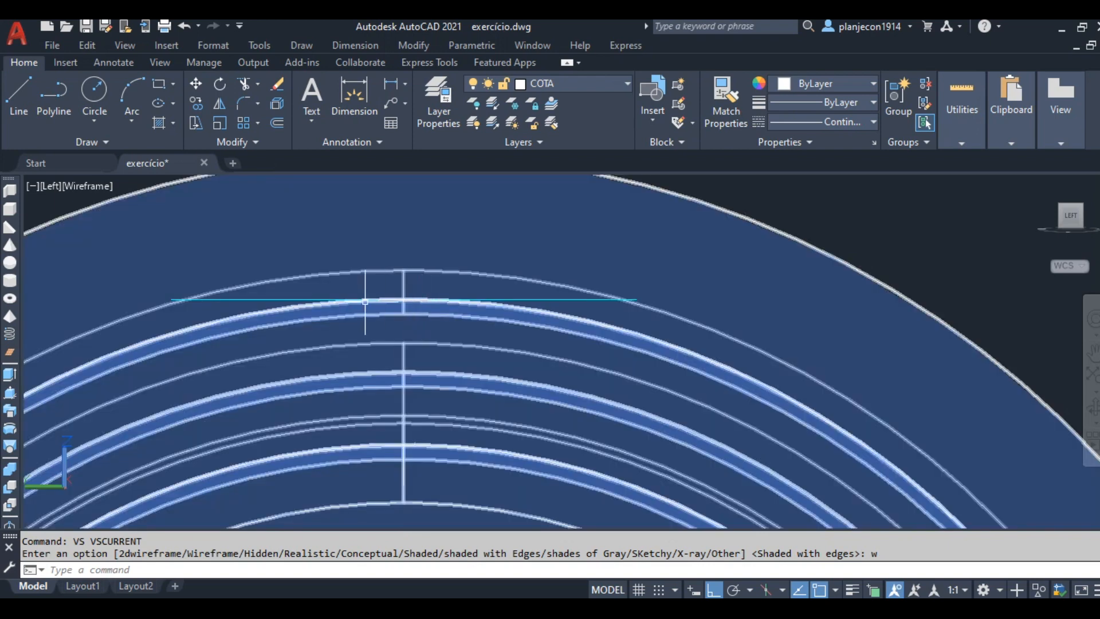
scroll(450, 301, "down", 3)
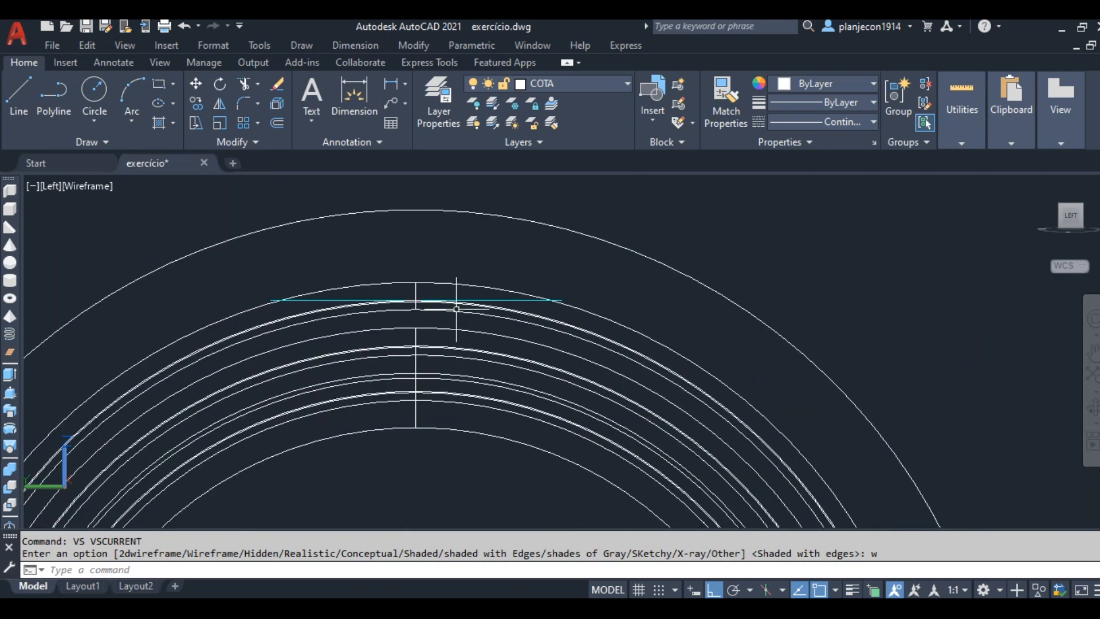
scroll(466, 298, "down", 3)
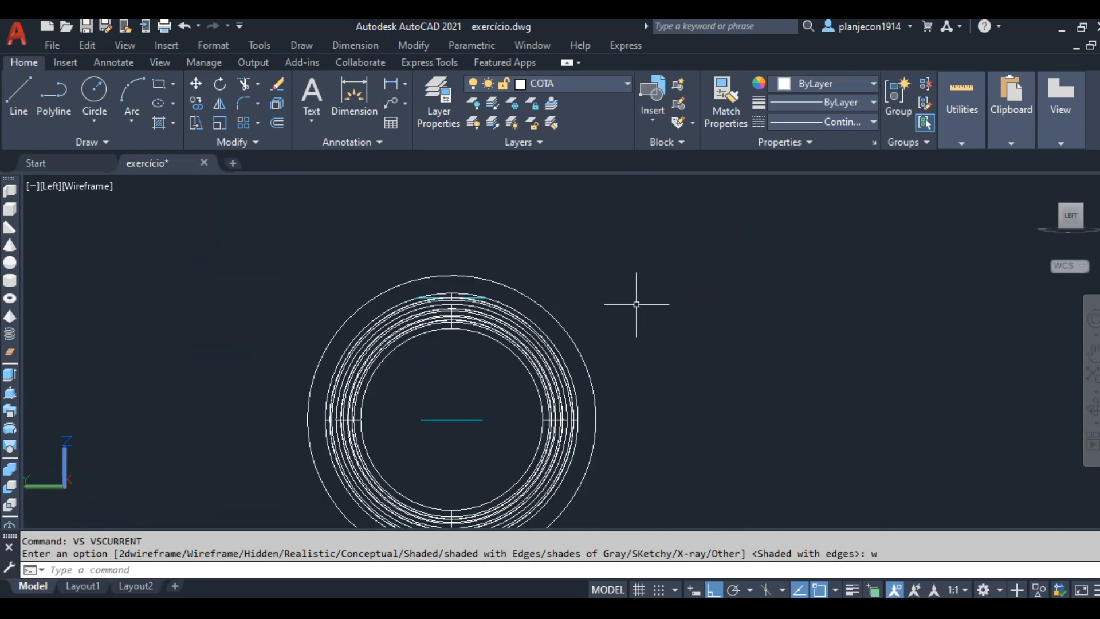
scroll(427, 295, "up", 2)
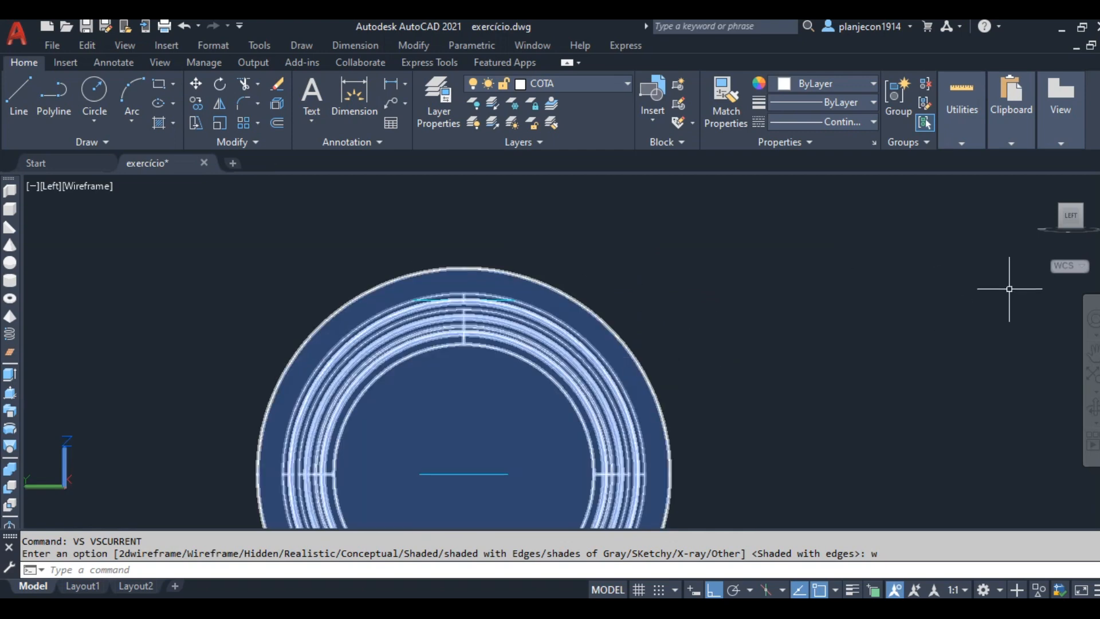
Return to the SW Isometric view and apply the Shaded visual style with the VSCURRENT command.
left_click(1086, 215)
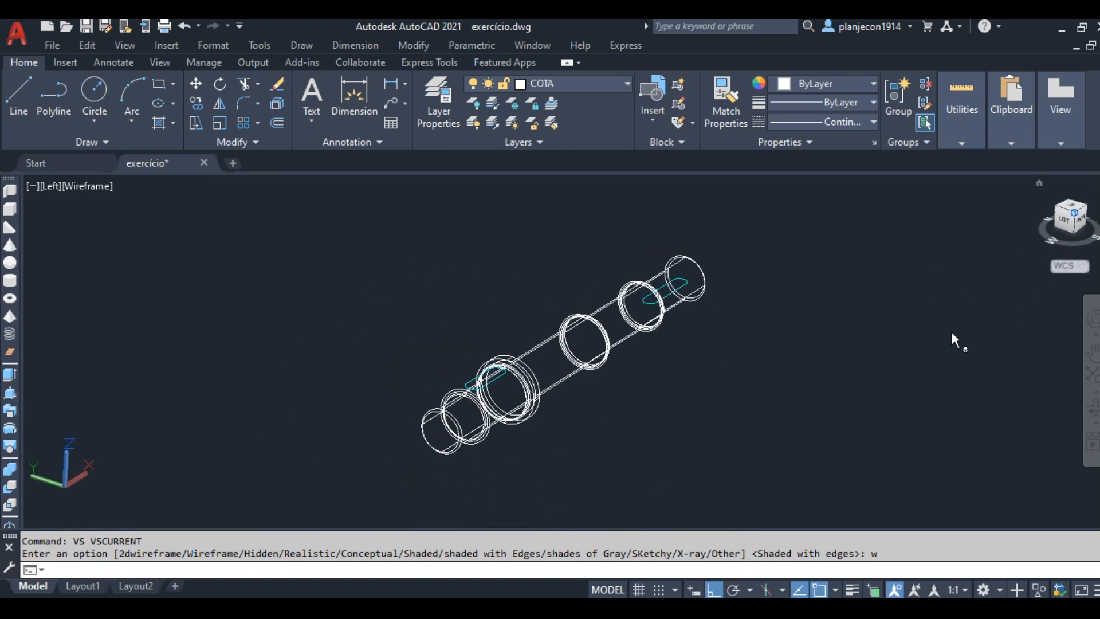
scroll(399, 350, "up", 5)
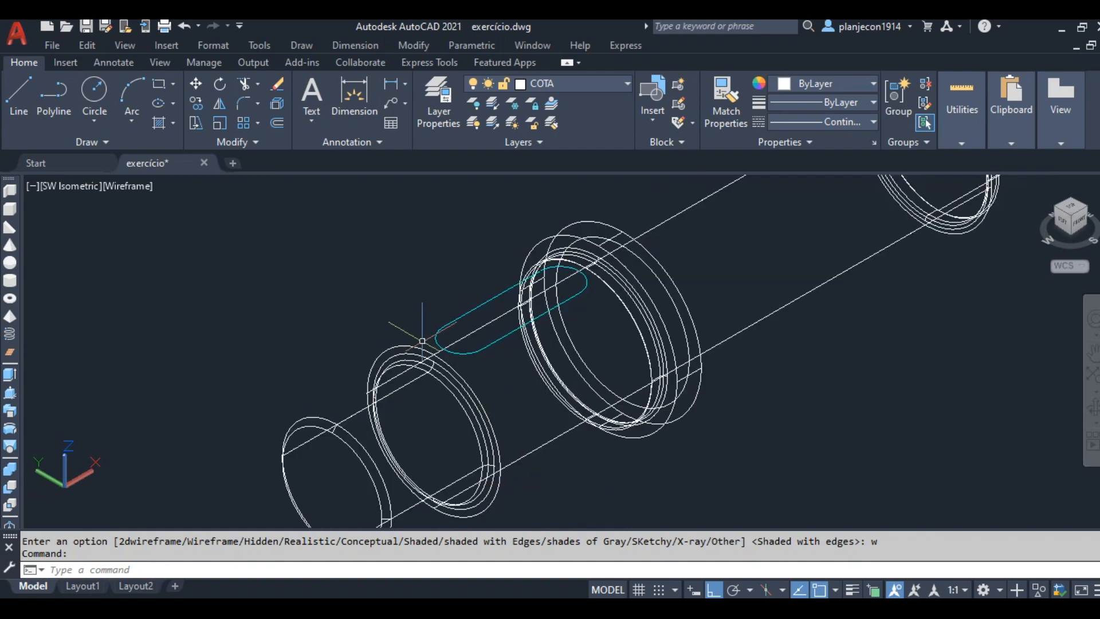
type("s")
key("Return")
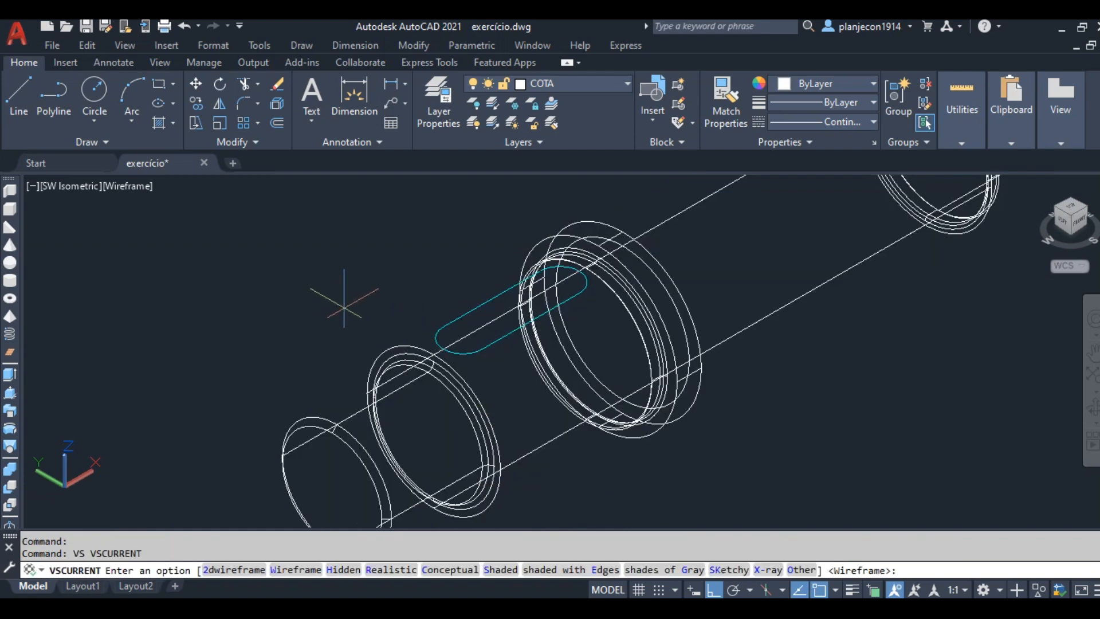
type("s")
key("Return")
Examine the keyway outline near the collar and the surface at the opposite end of the shaded shaft.
scroll(467, 335, "up", 4)
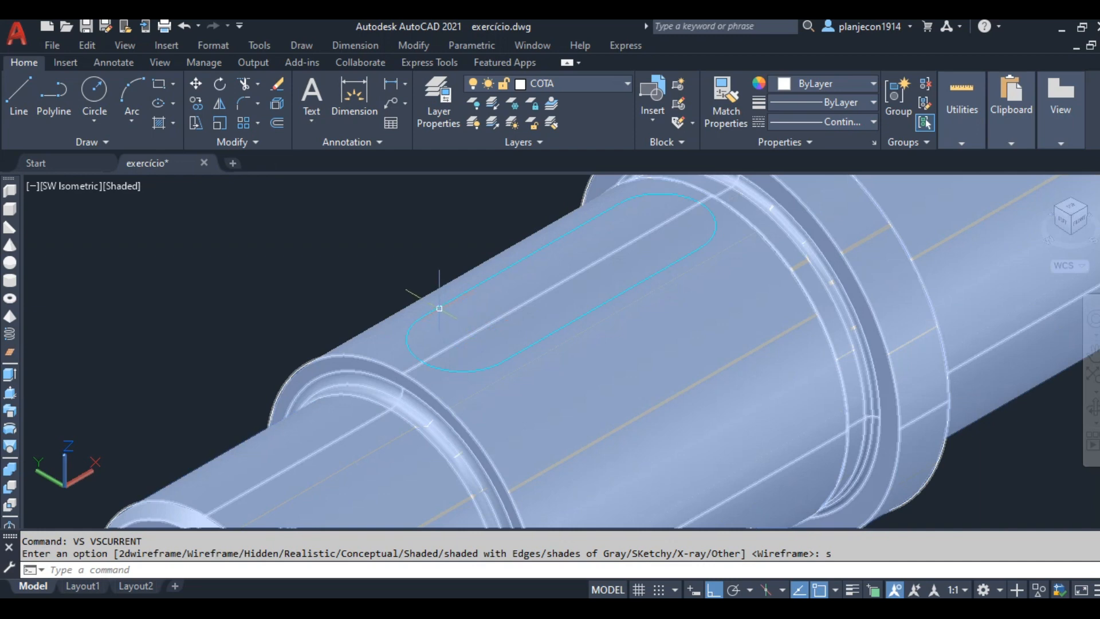
left_click(437, 305)
key("Escape")
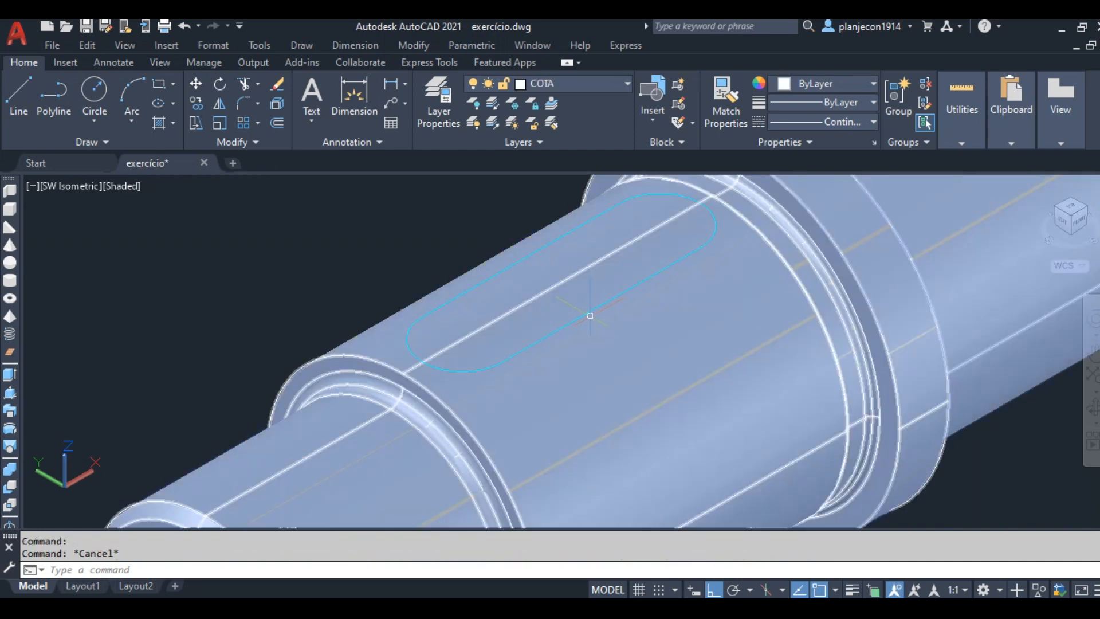
scroll(348, 411, "down", 5)
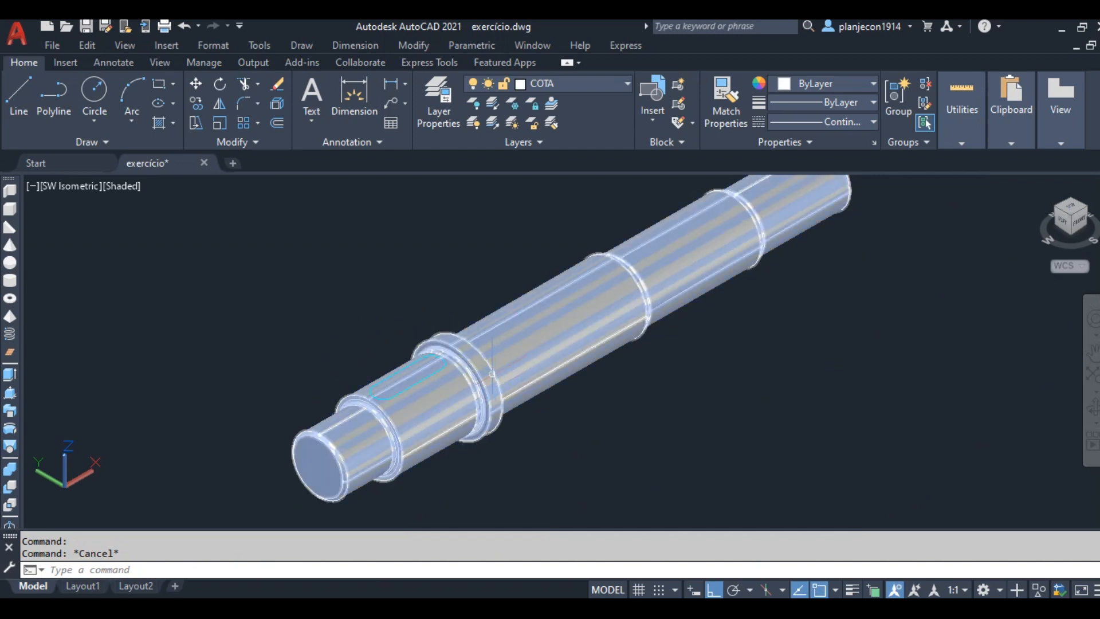
scroll(398, 377, "up", 3)
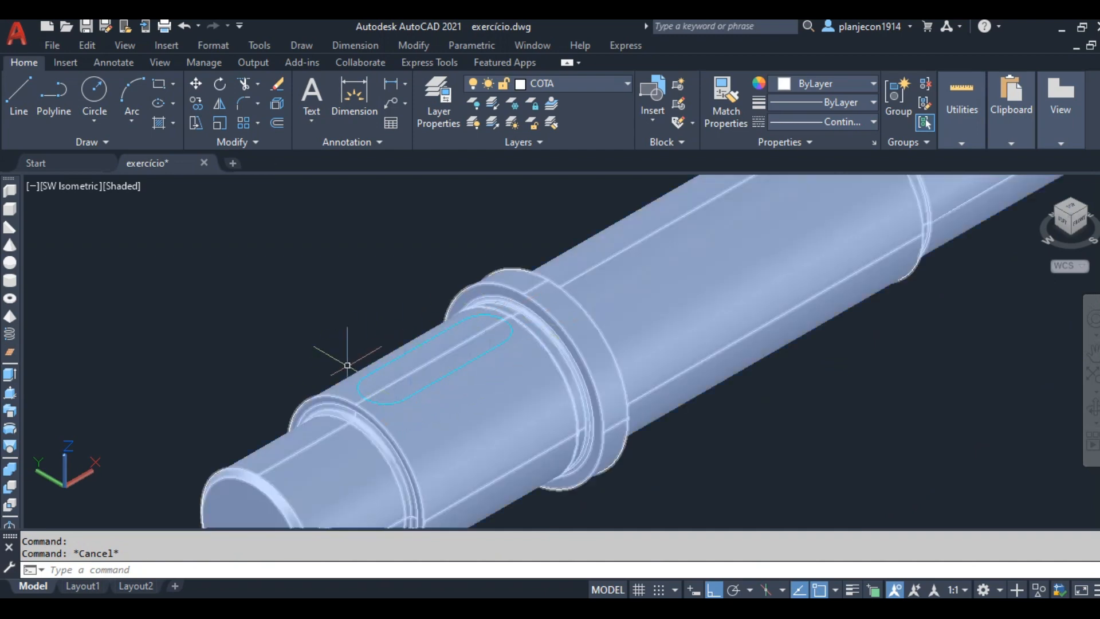
scroll(319, 419, "down", 3)
scroll(647, 263, "up", 5)
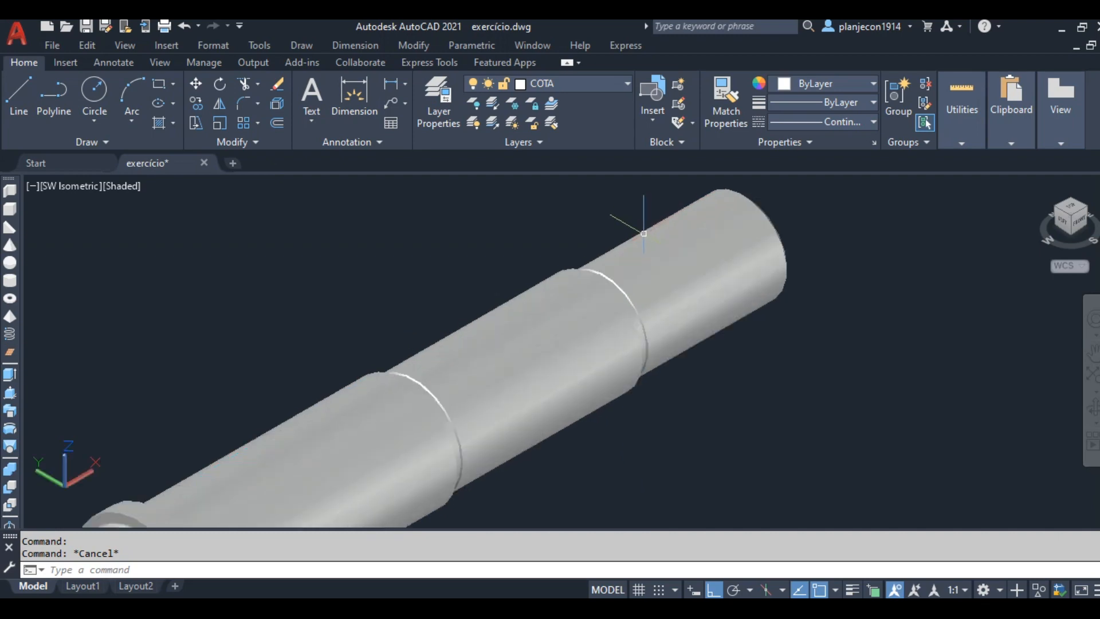
scroll(464, 311, "down", 2)
scroll(464, 311, "down", 3)
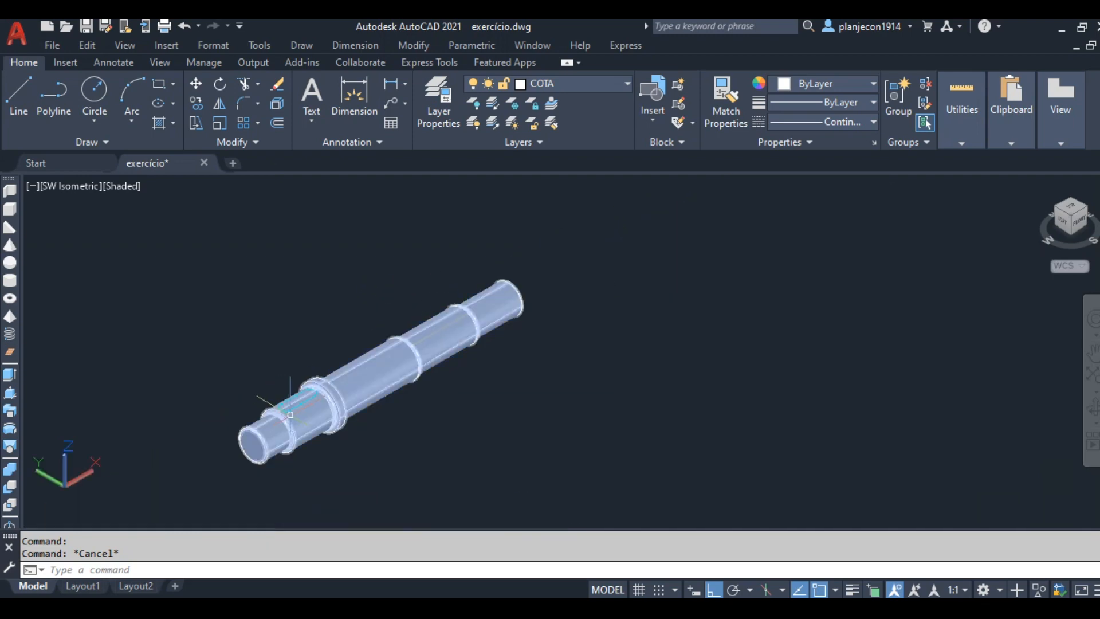
scroll(297, 414, "up", 2)
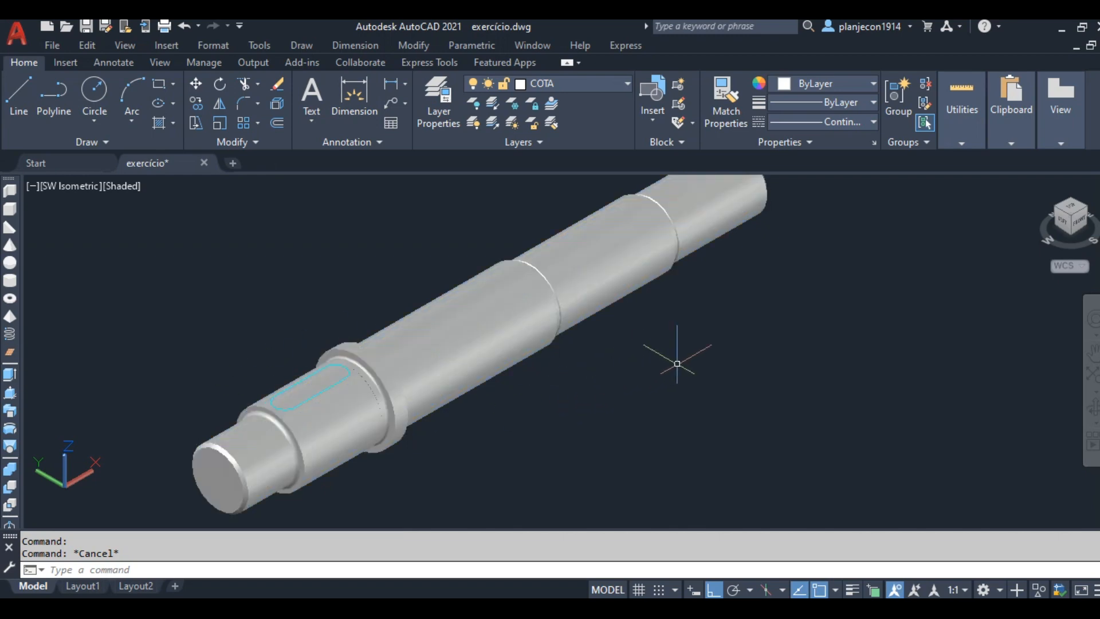
middle_click_drag(735, 333, 716, 370)
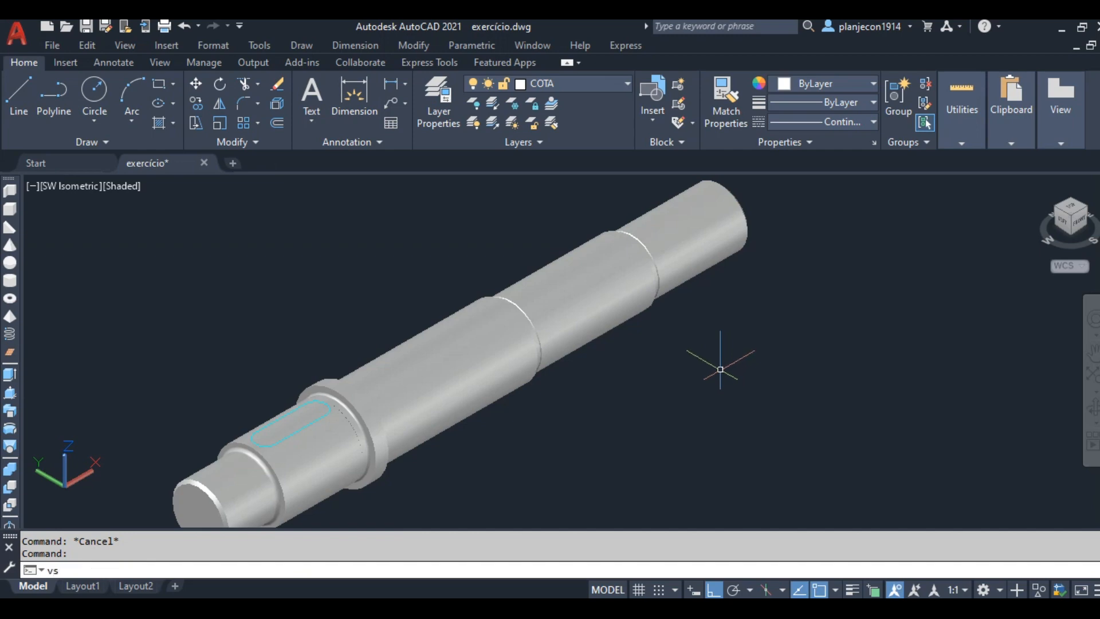
Switch the shaft display back to the Wireframe visual style with the VSCURRENT command.
type("vsw")
key("Return")
key("Escape")
key("Escape")
type("vs")
key("Return")
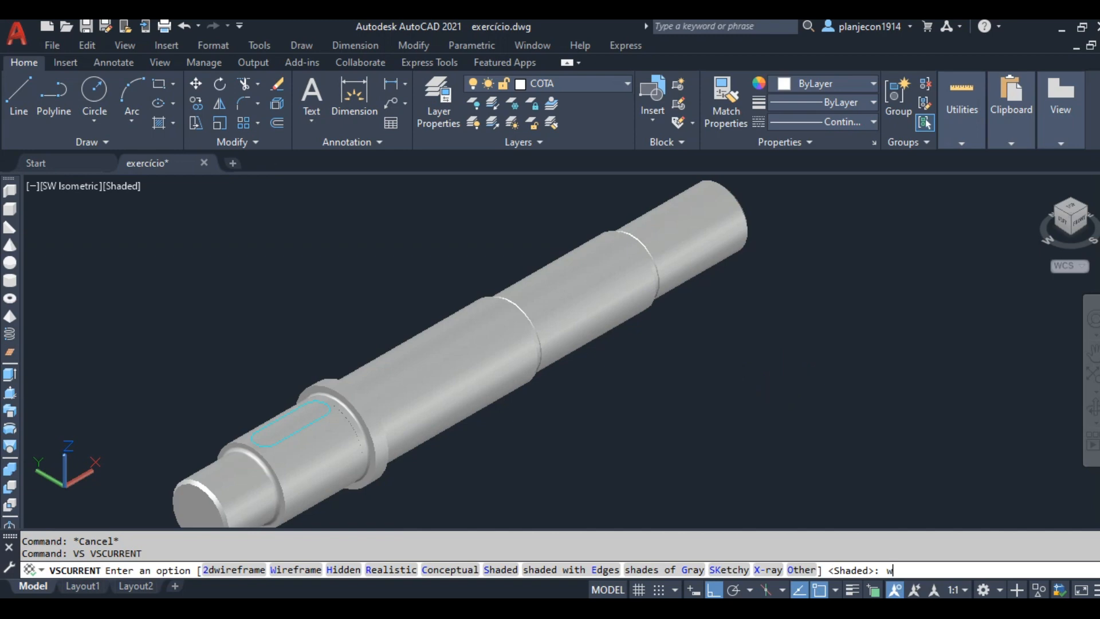
type("w")
key("Return")
Measure the distance from the outer end of the keyway outline at the far shaft end to the uppermost point of the end edge.
scroll(548, 312, "down", 5)
scroll(554, 314, "up", 5)
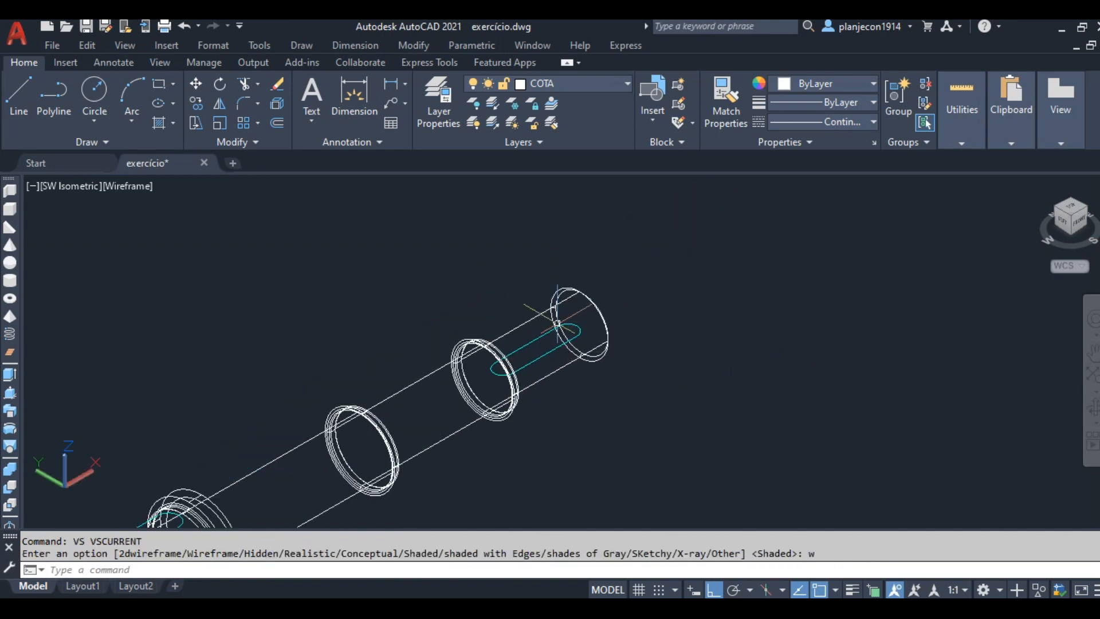
scroll(593, 343, "up", 2)
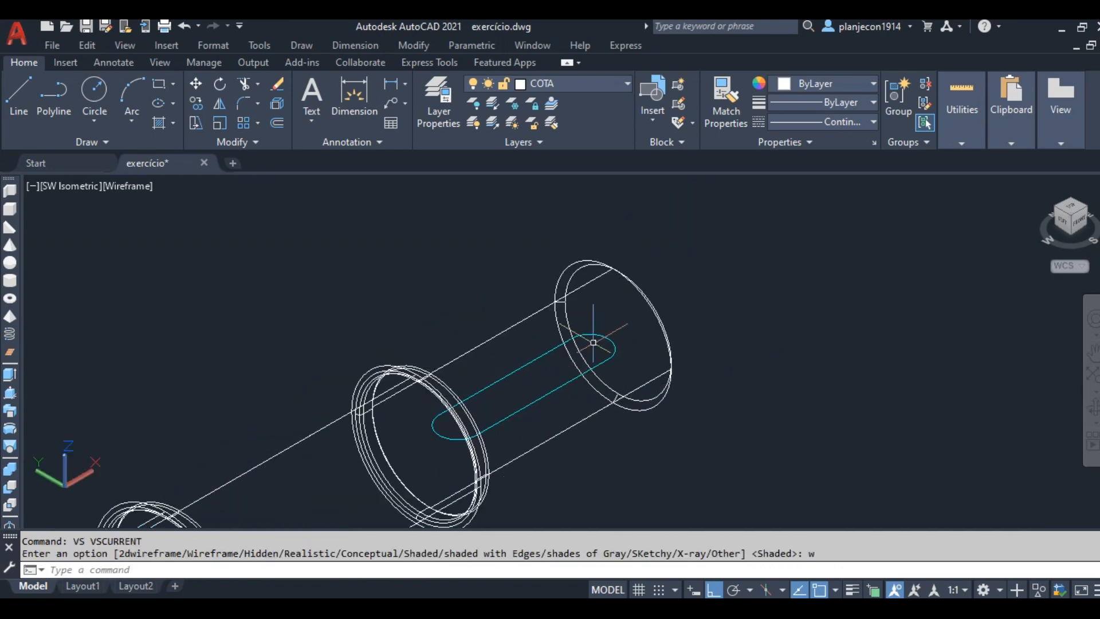
scroll(593, 342, "up", 4)
type("di")
key("Return")
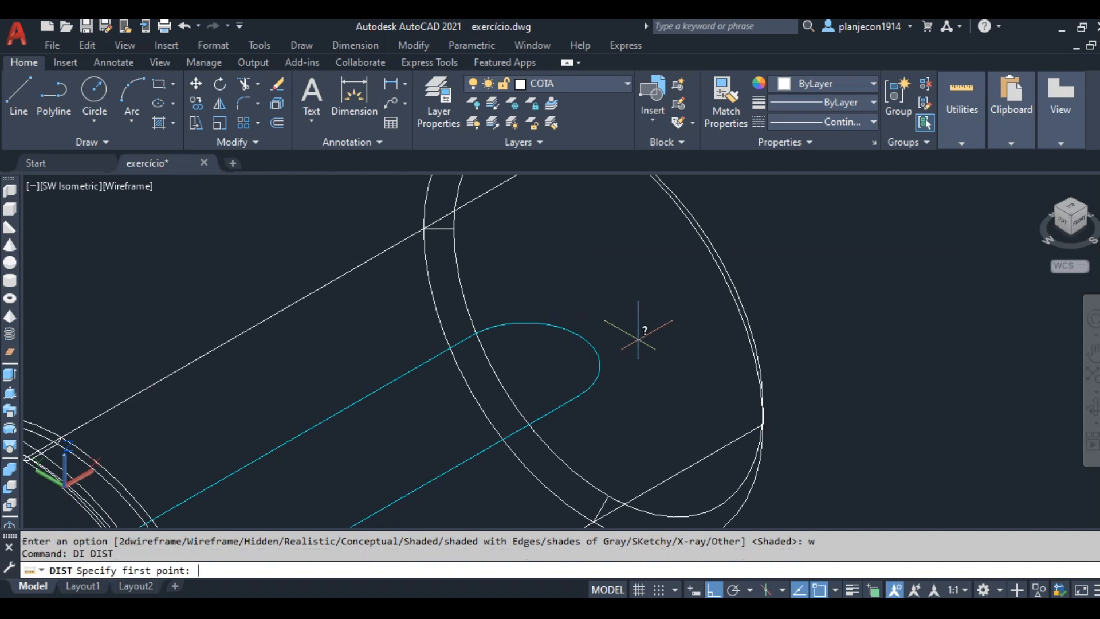
left_click(581, 328)
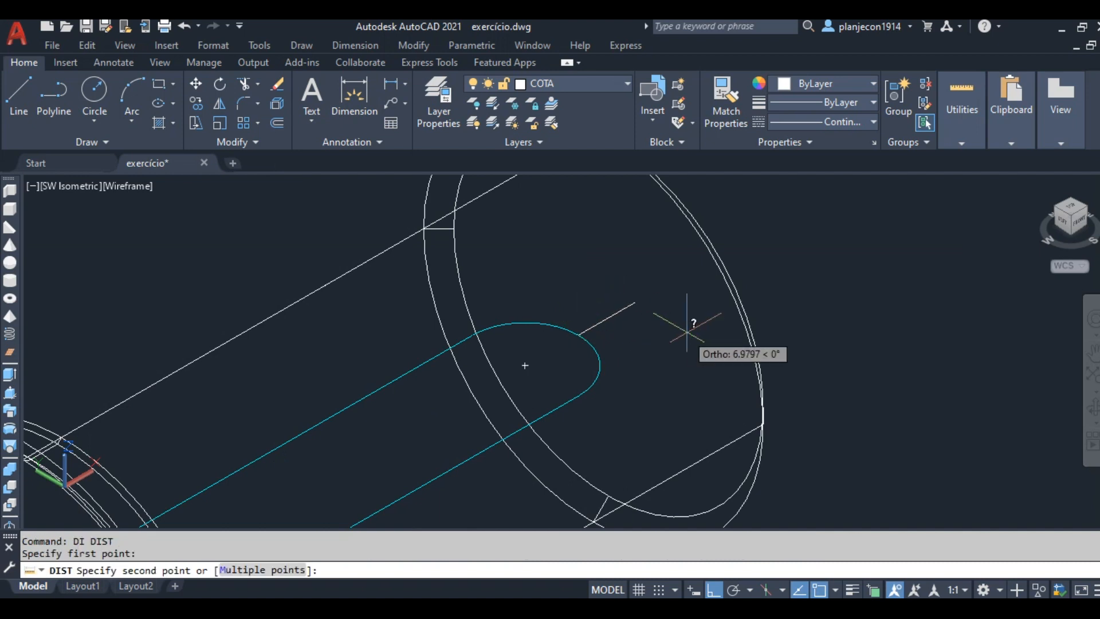
scroll(659, 367, "down", 3)
scroll(673, 282, "up", 2)
scroll(659, 281, "up", 3)
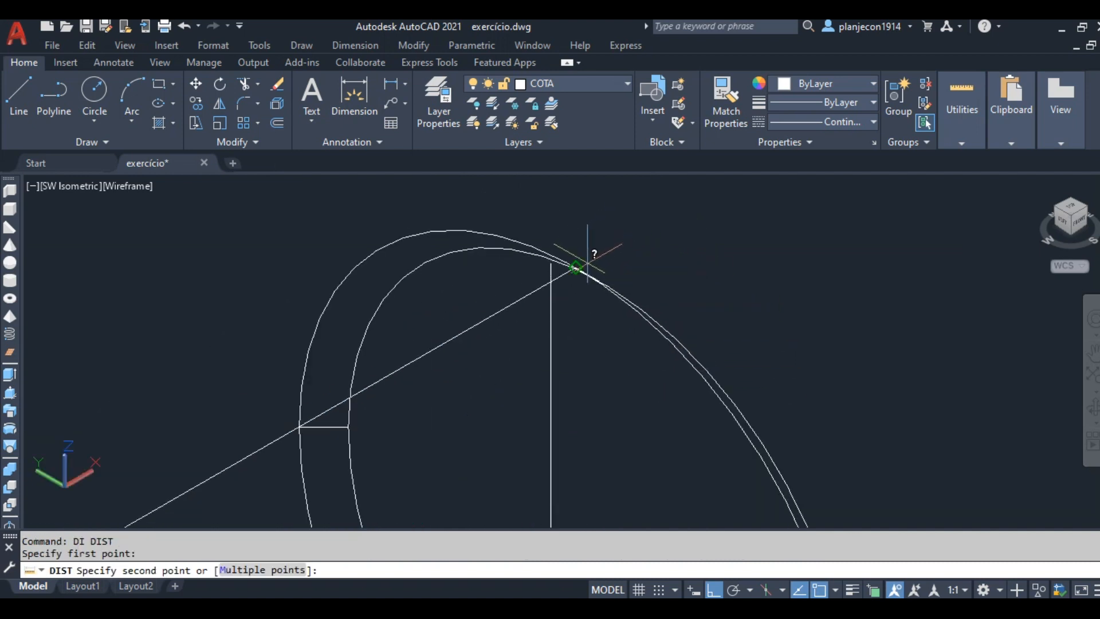
left_click(592, 266)
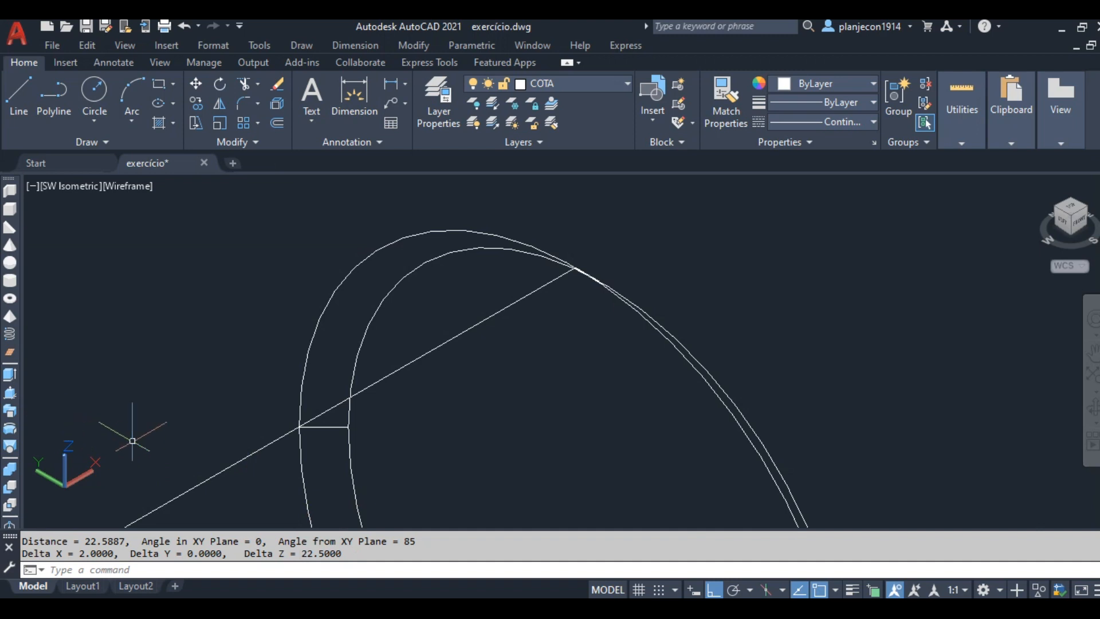
Move the lines and arcs of the keyway outline at the far shaft end 22.5 upward along Z.
scroll(505, 324, "down", 2)
scroll(545, 368, "down", 3)
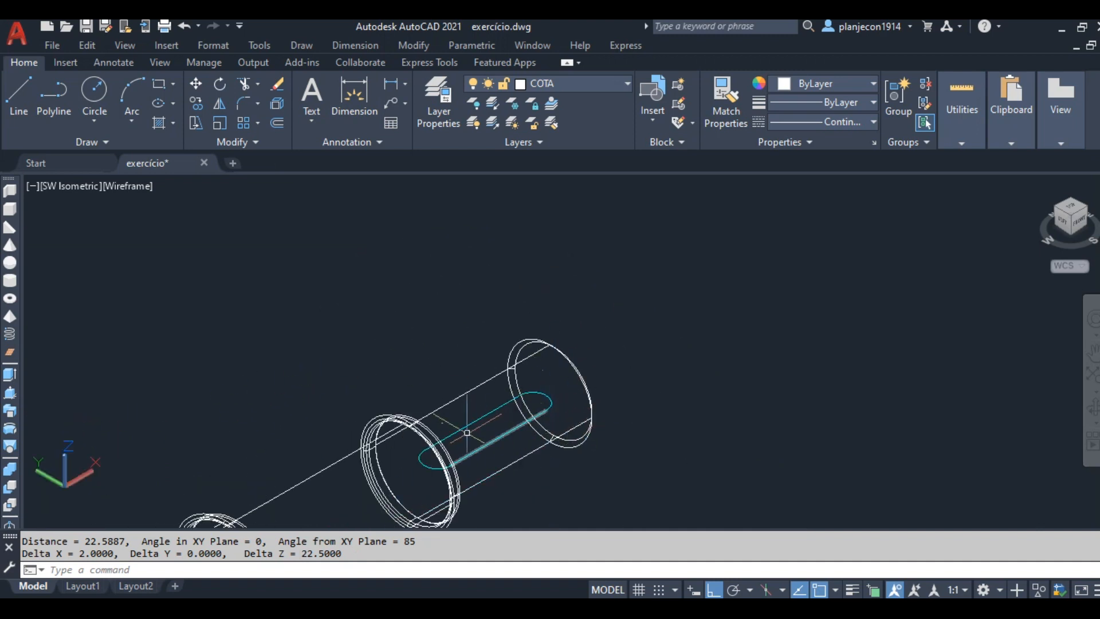
scroll(470, 440, "up", 2)
key("Return")
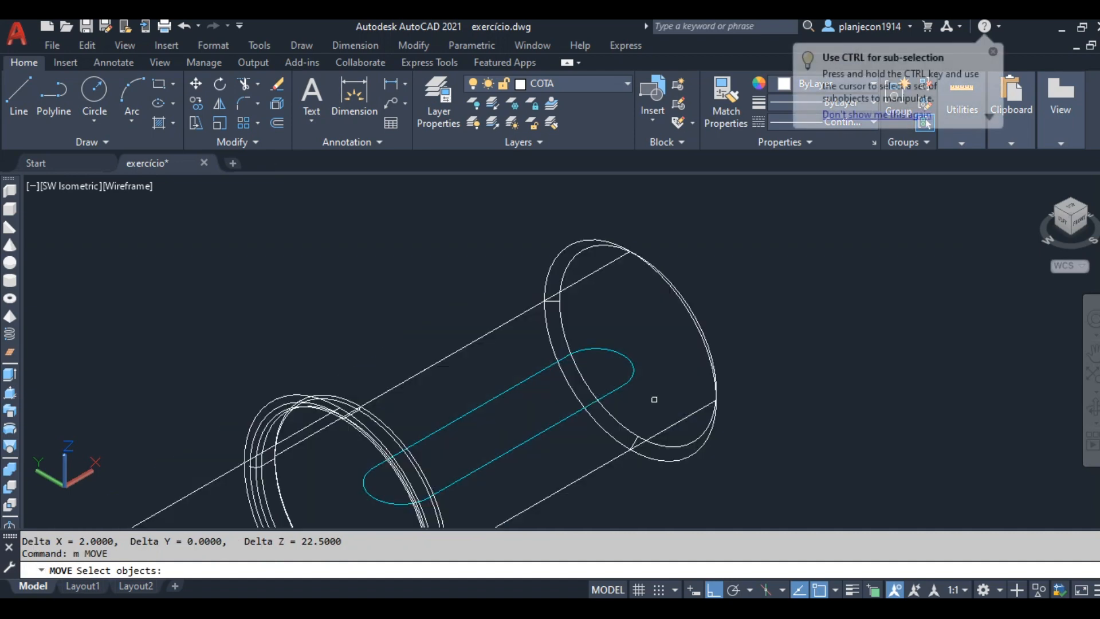
scroll(653, 398, "up", 1)
left_click(659, 340)
left_click(610, 392)
left_click(508, 368)
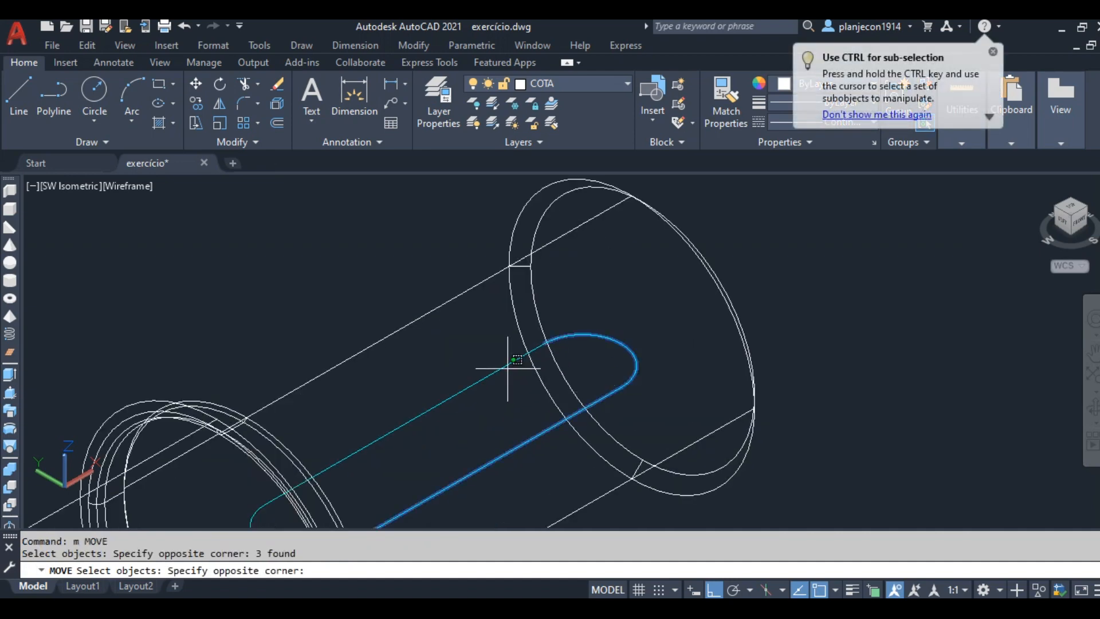
left_click(476, 377)
scroll(499, 336, "down", 1)
scroll(365, 482, "up", 1)
left_click(364, 435)
left_click(319, 449)
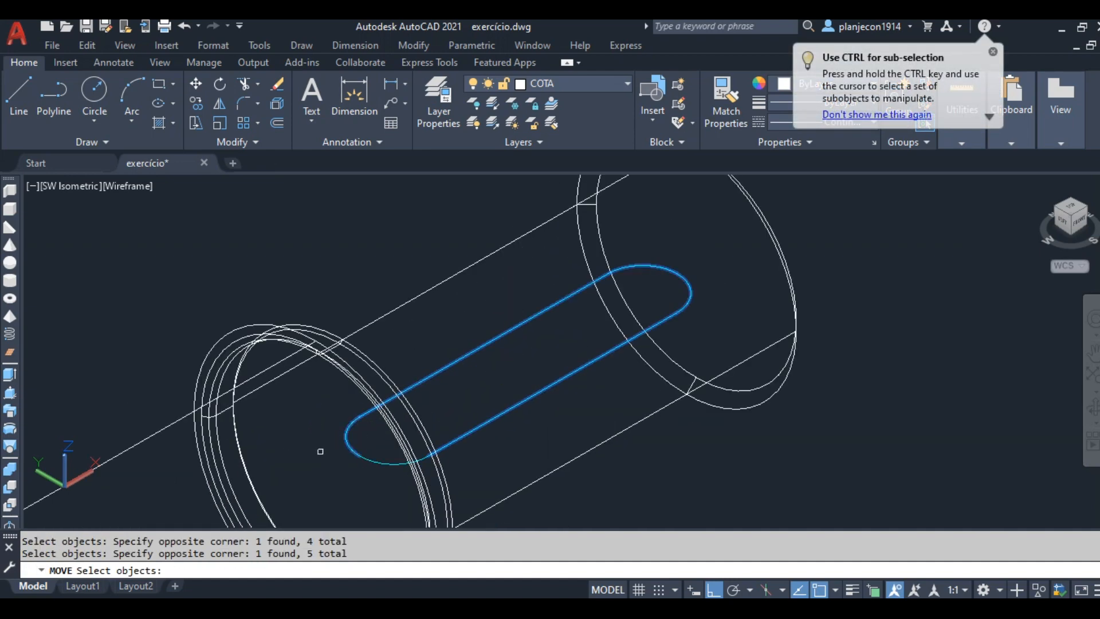
scroll(398, 467, "up", 1)
left_click(401, 461)
left_click(373, 474)
scroll(626, 422, "down", 2)
key("Return")
left_click(744, 394)
type("2")
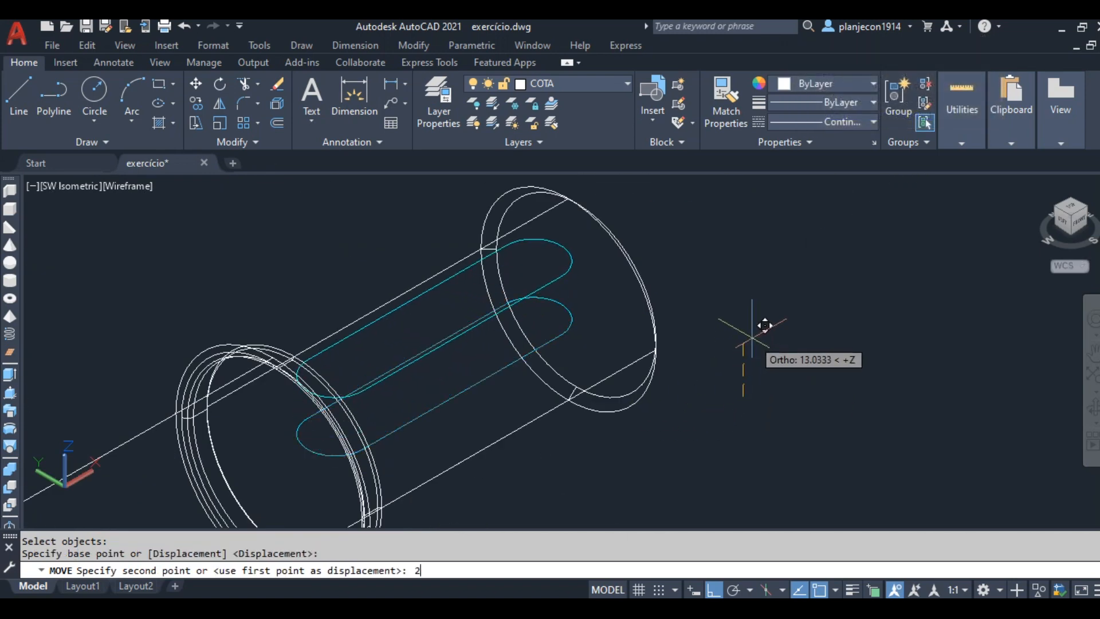
type("2.5")
key("Return")
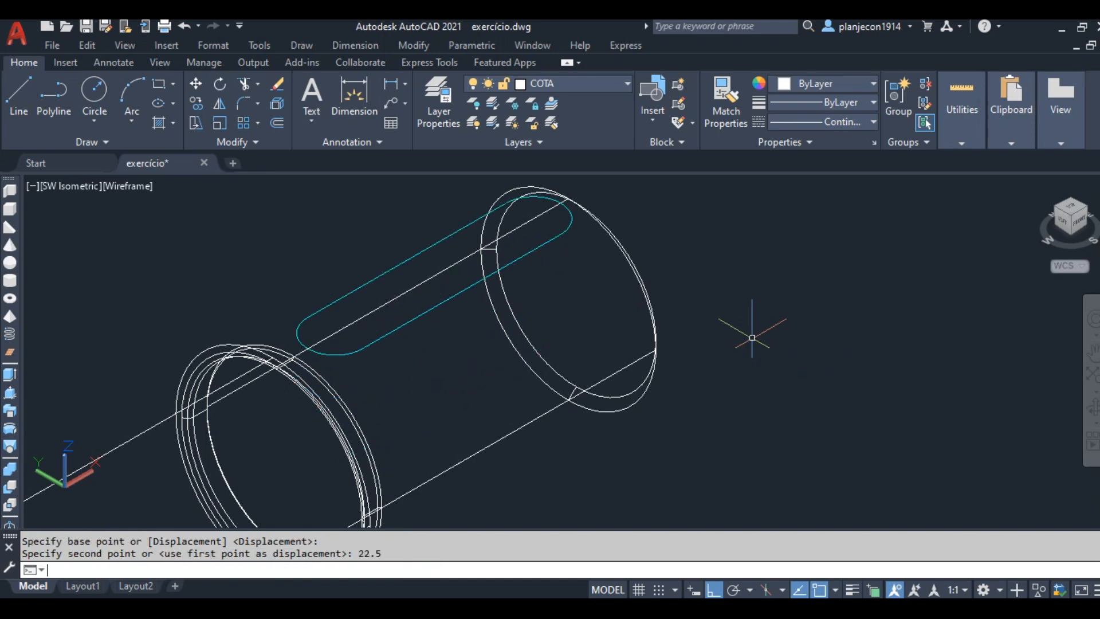
scroll(604, 349, "down", 4)
scroll(487, 349, "up", 3)
scroll(487, 349, "up", 2)
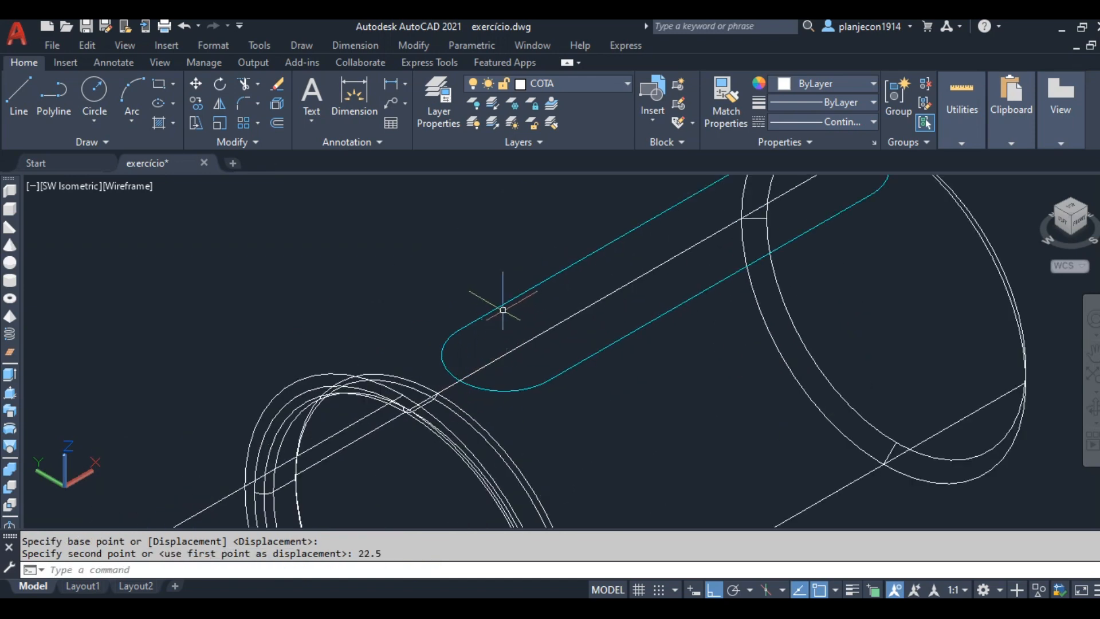
key("Escape")
scroll(535, 352, "down", 5)
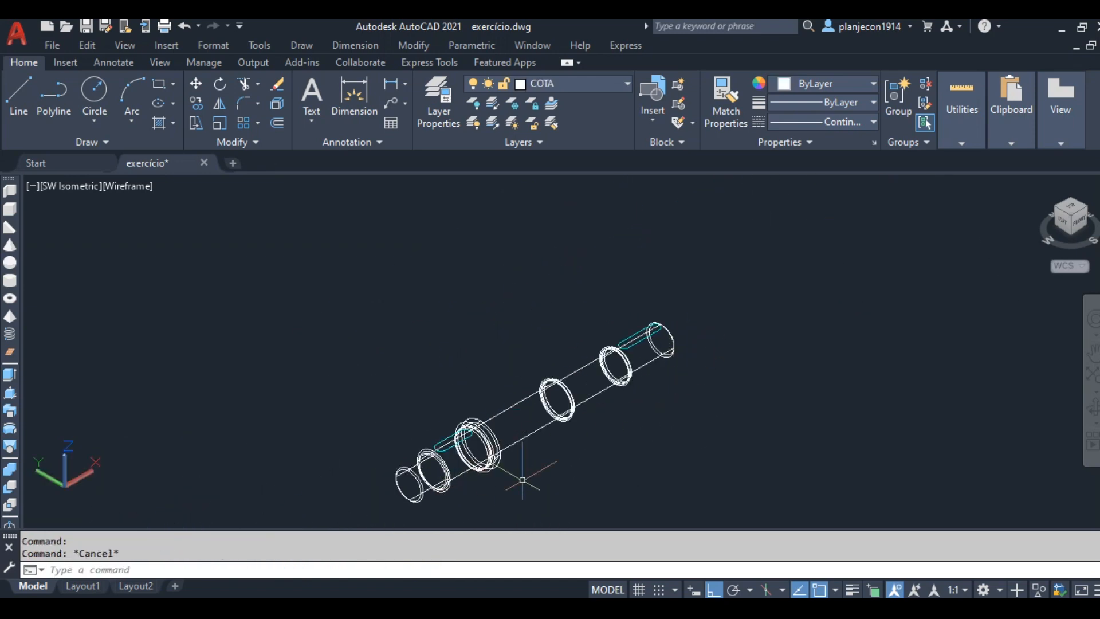
key("Return")
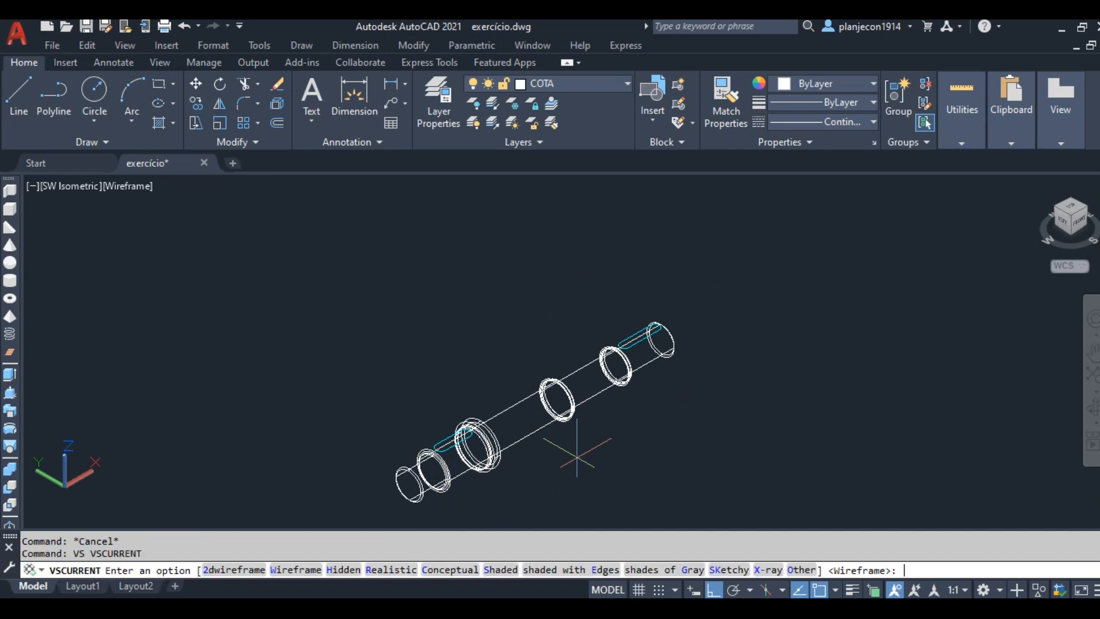
key("Escape")
scroll(453, 459, "up", 5)
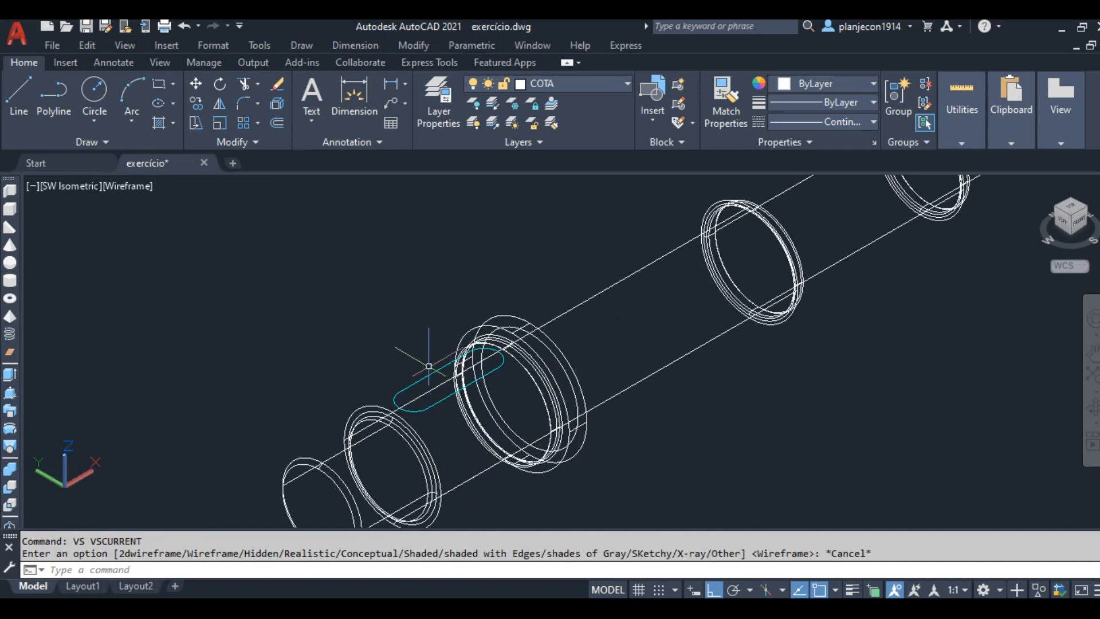
scroll(427, 372, "up", 5)
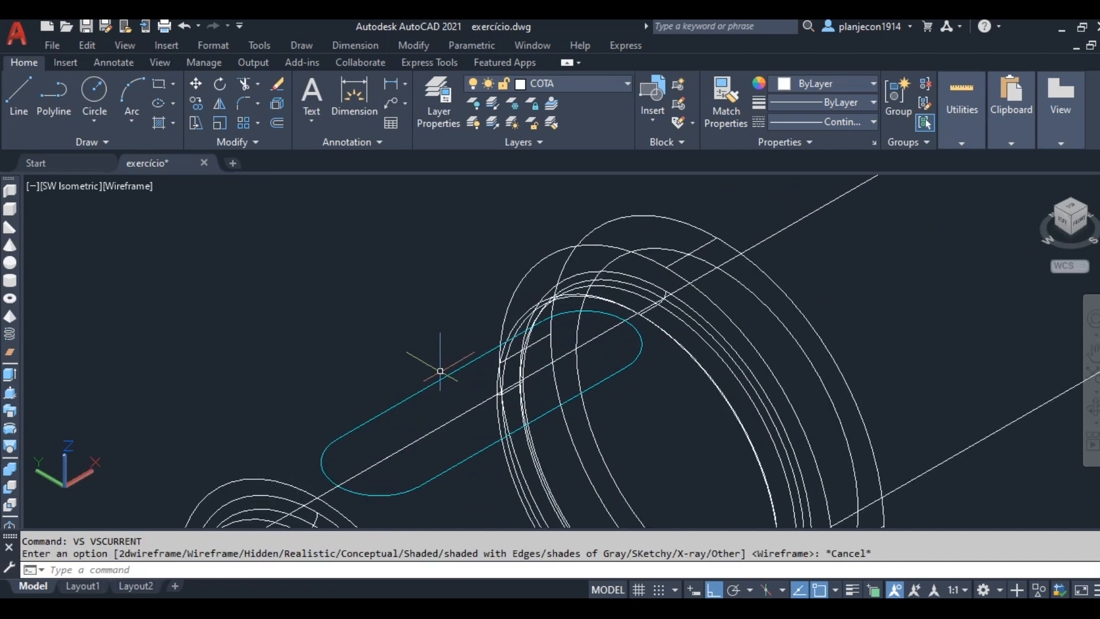
left_click(256, 141)
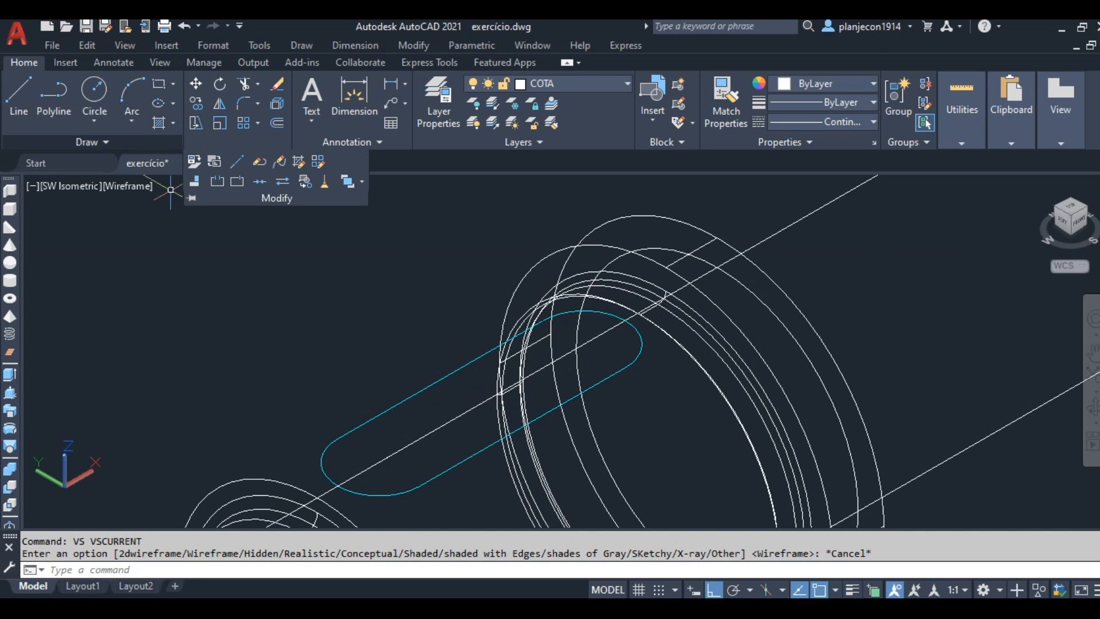
left_click(260, 182)
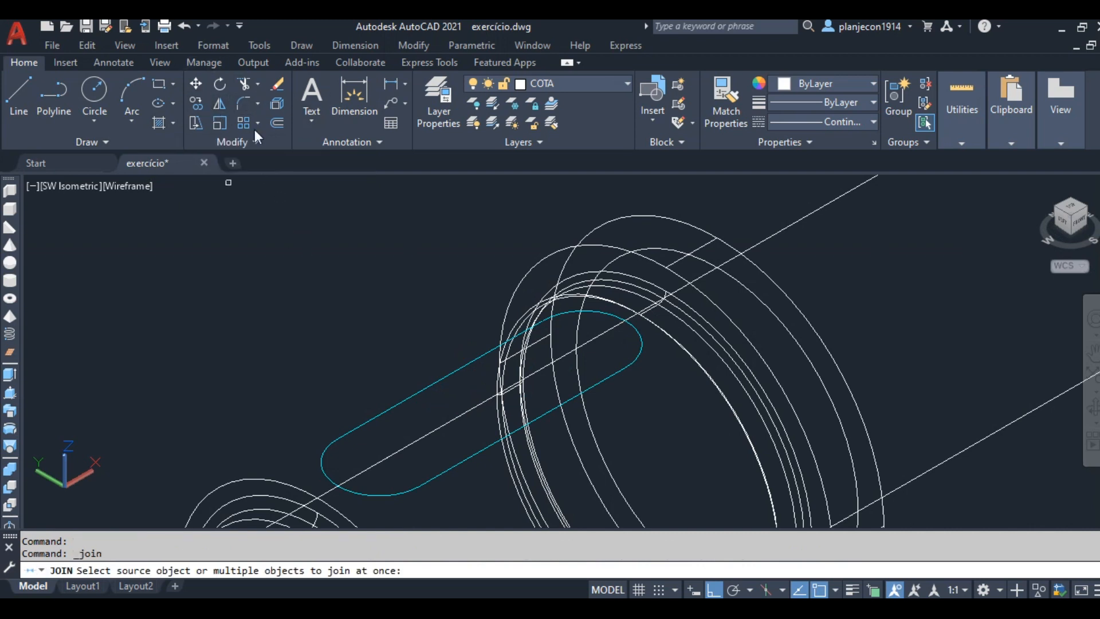
key("Escape")
Hide the classic menu bar above the ribbon.
left_click(242, 25)
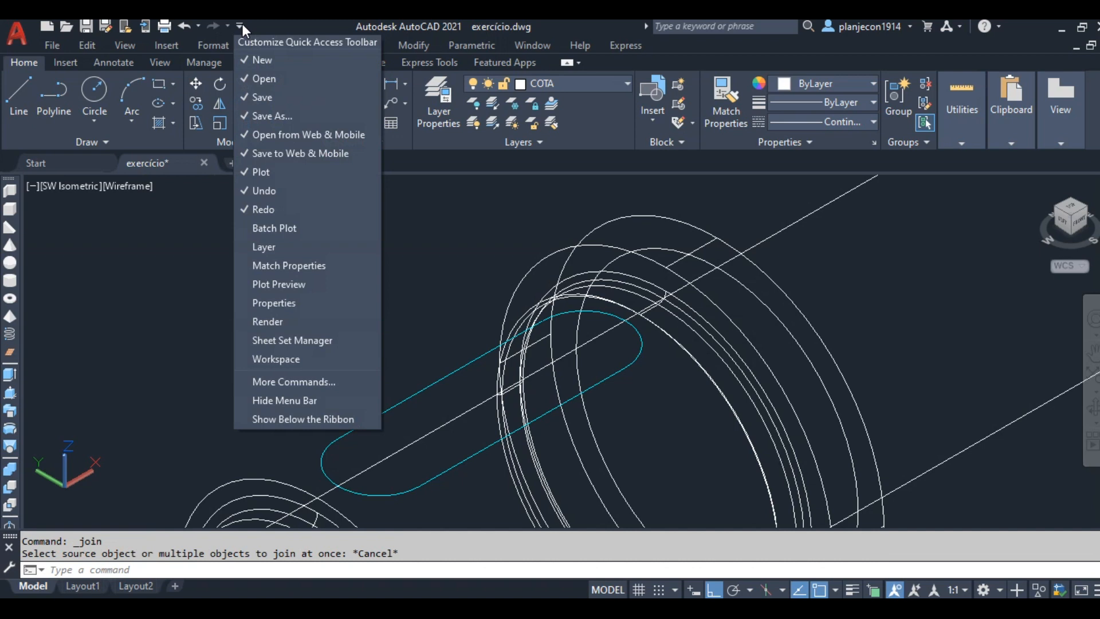
key("Escape")
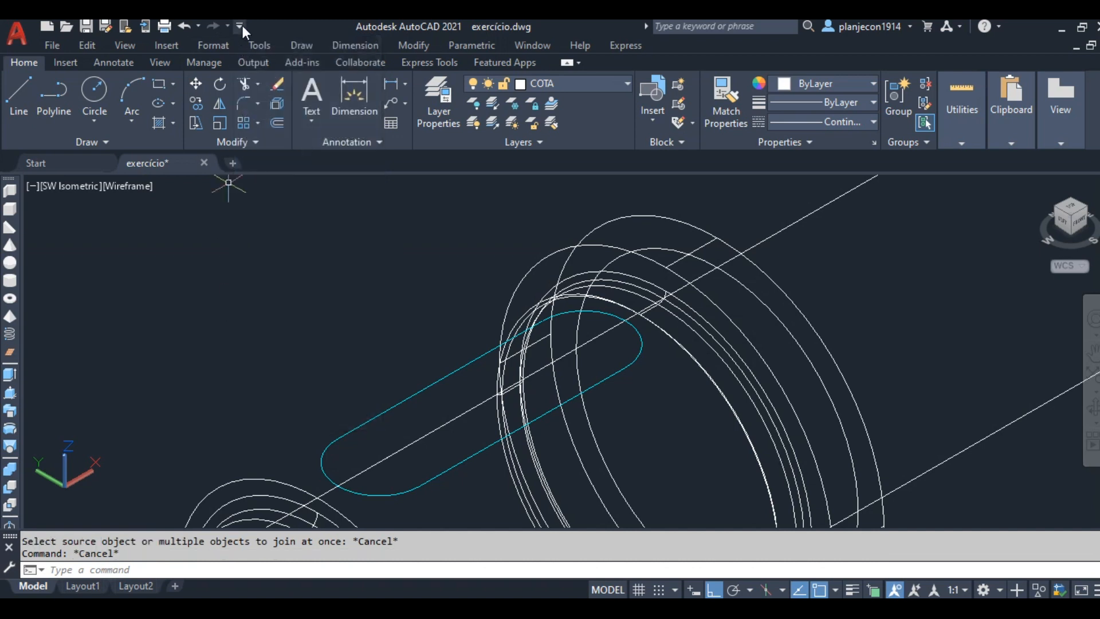
left_click(242, 25)
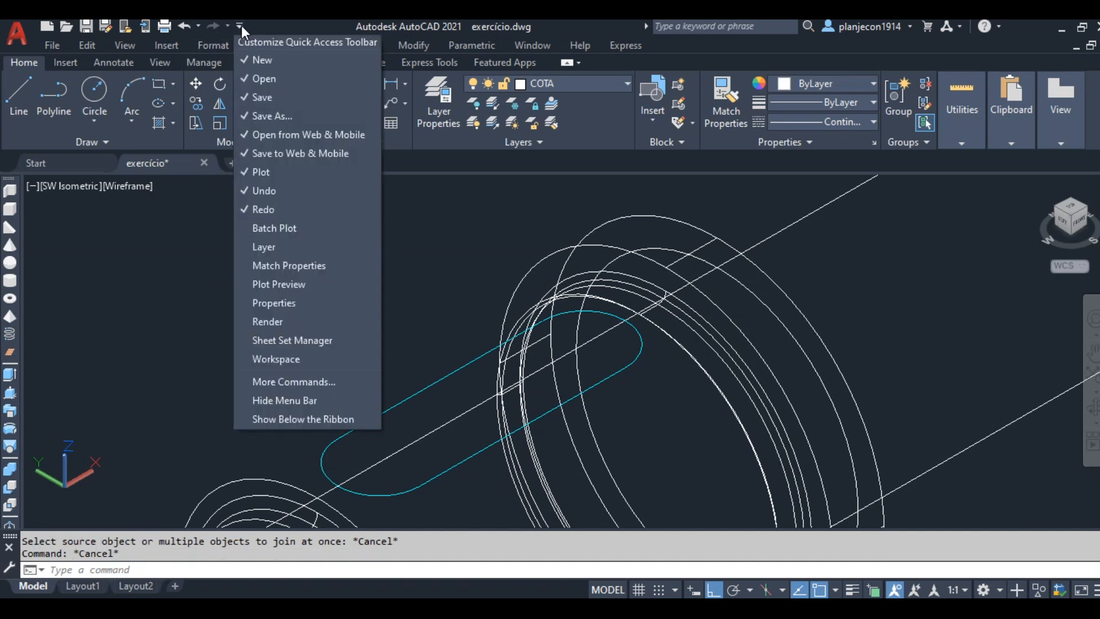
left_click(273, 400)
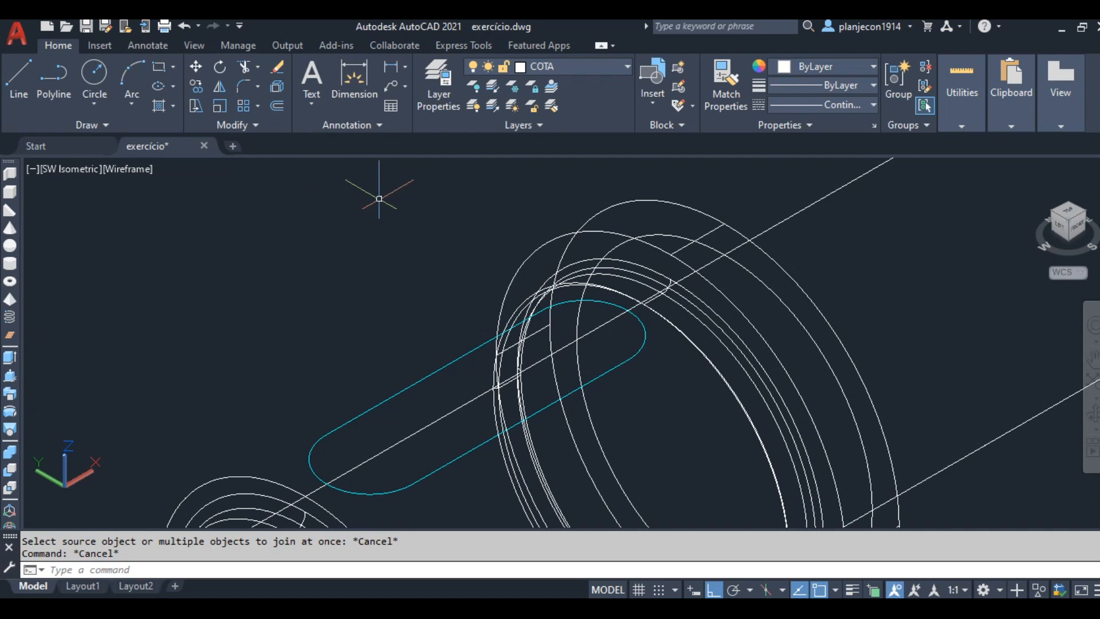
Join the lines and arcs of the keyway outline near the collar into a single polyline.
scroll(312, 281, "down", 5)
middle_click_drag(354, 385, 335, 423)
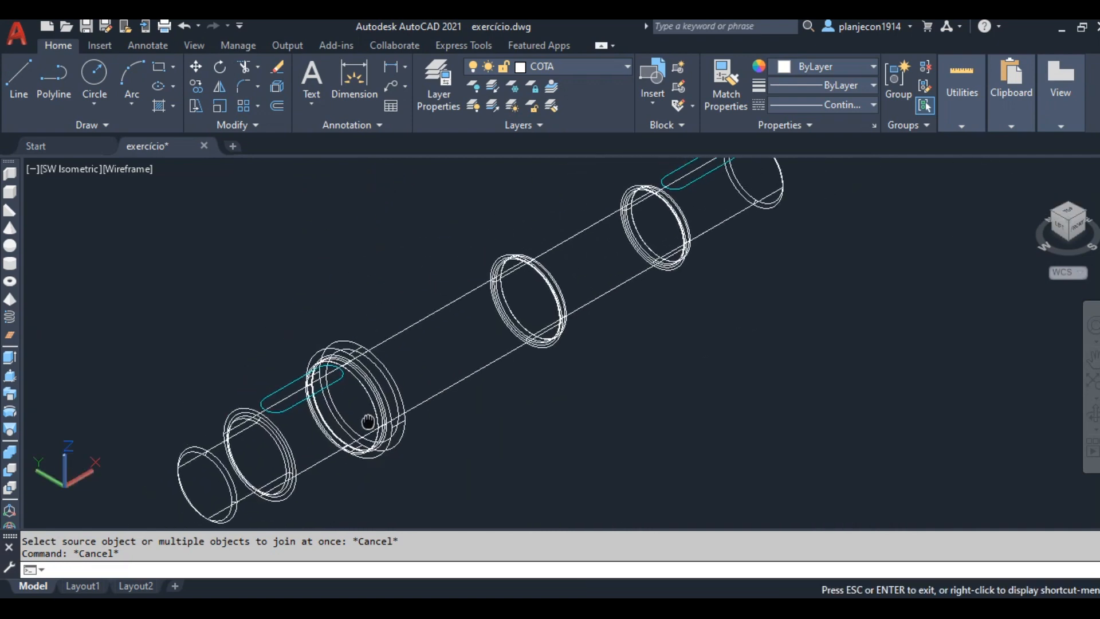
key("Escape")
scroll(350, 401, "up", 3)
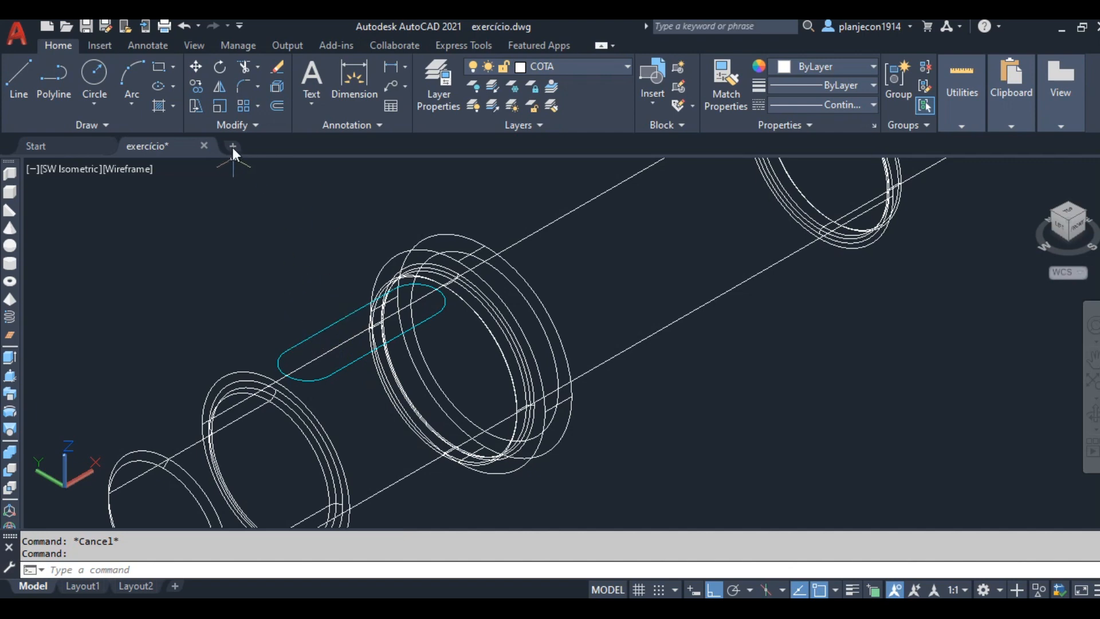
left_click(253, 125)
left_click(260, 165)
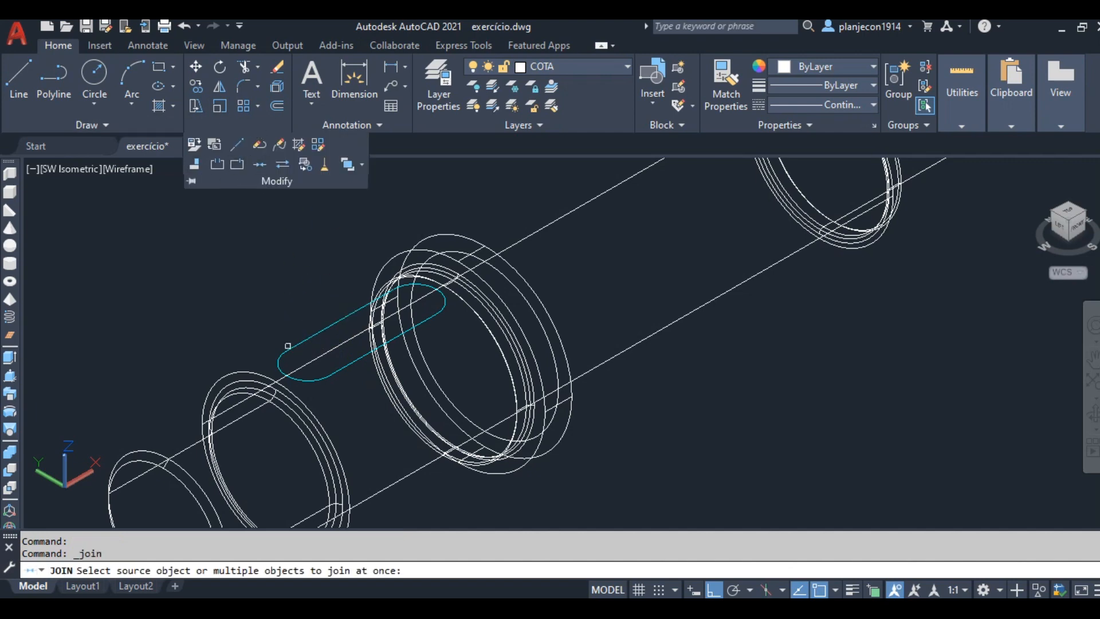
scroll(305, 328, "up", 3)
left_click(326, 334)
left_click(258, 314)
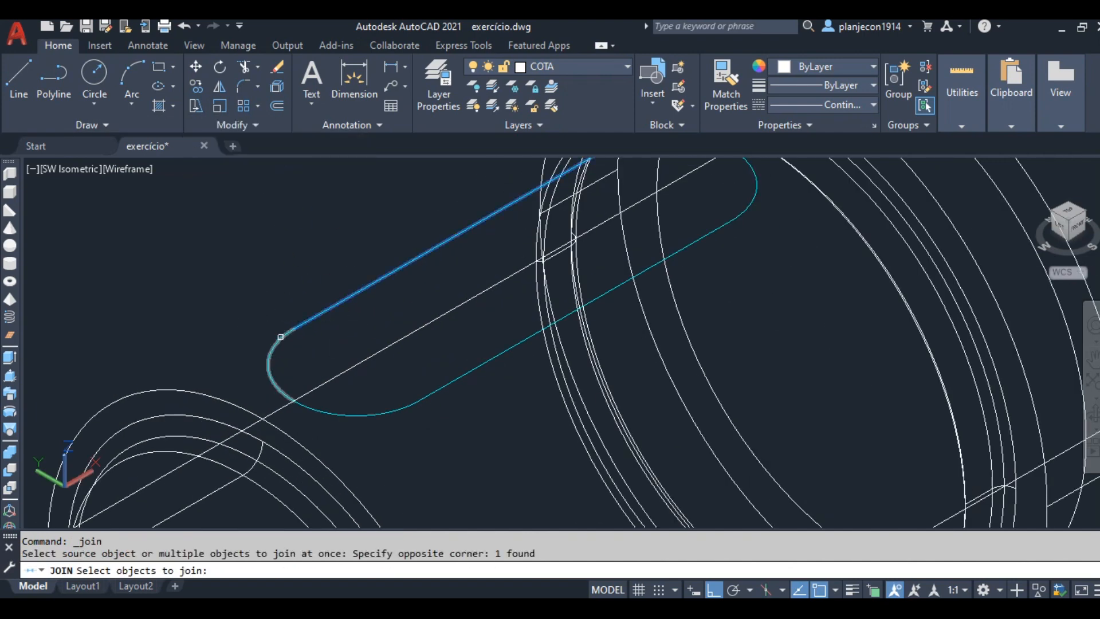
left_click(279, 389)
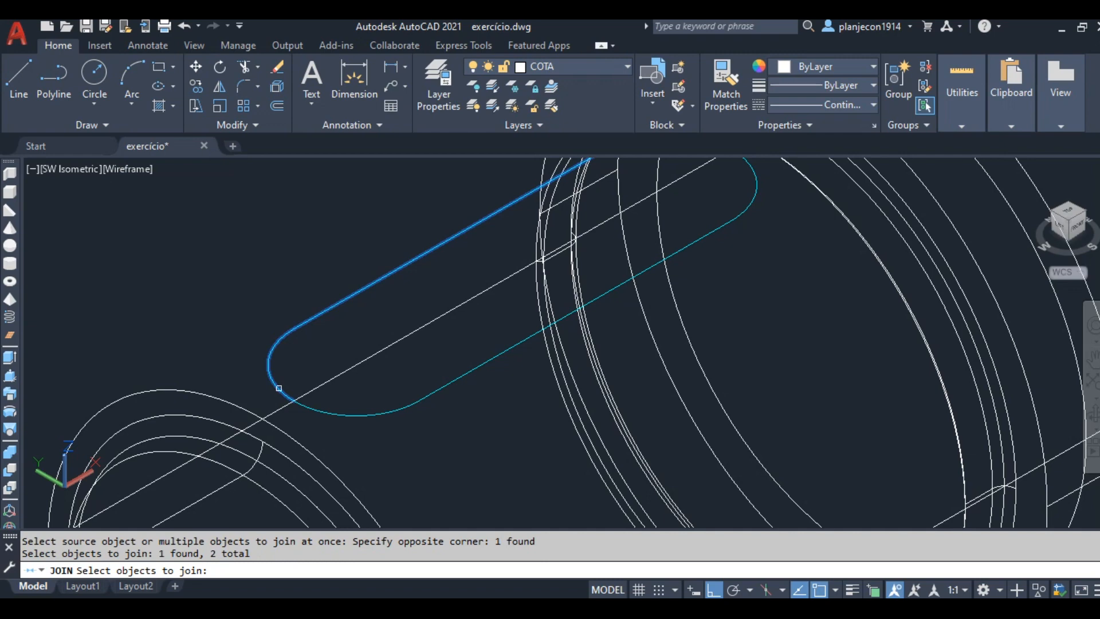
left_click(325, 411)
left_click(438, 392)
scroll(390, 413, "down", 4)
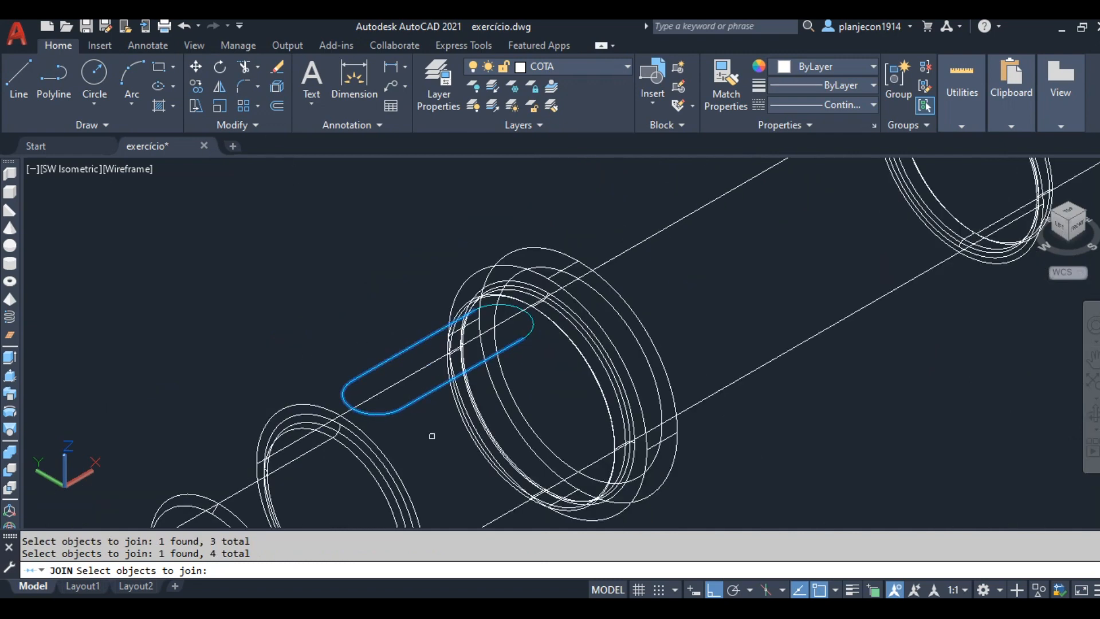
scroll(578, 338, "up", 3)
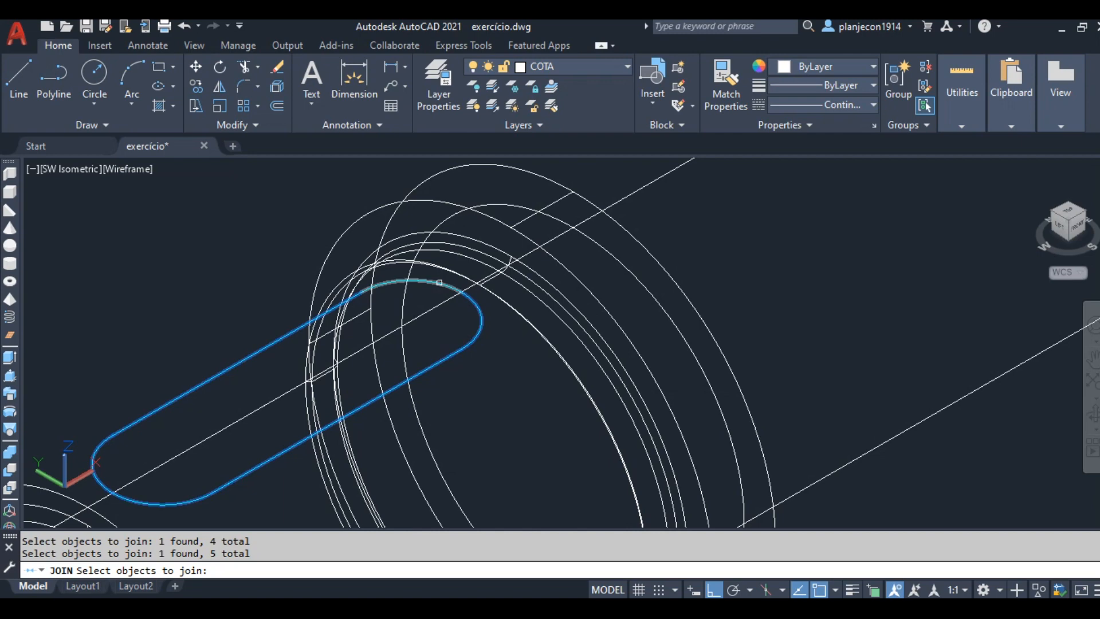
scroll(622, 297, "down", 2)
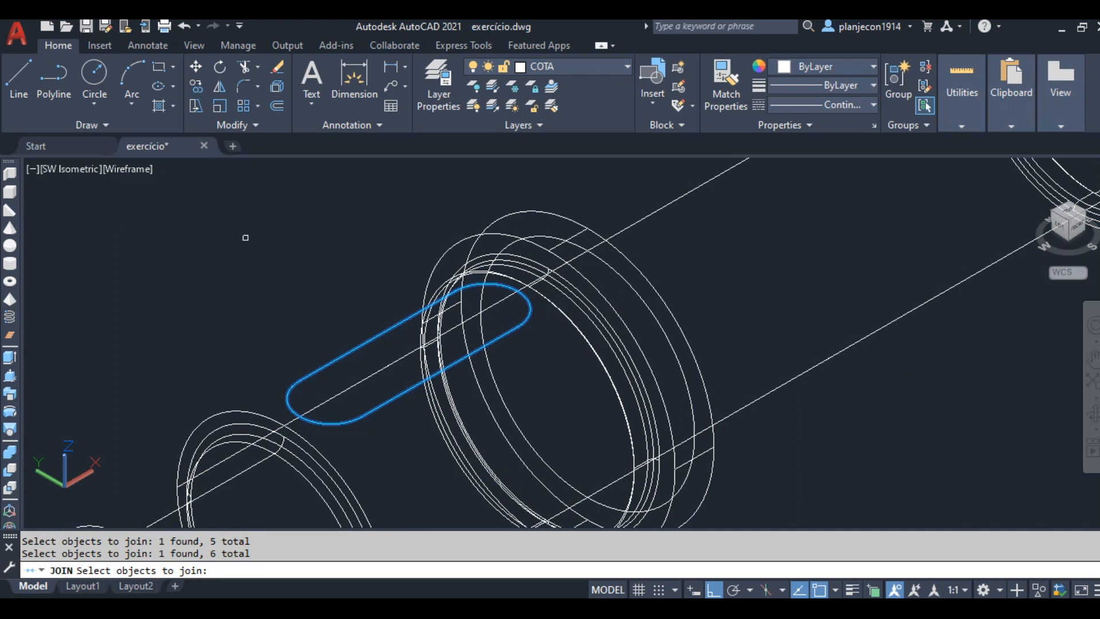
key("Return")
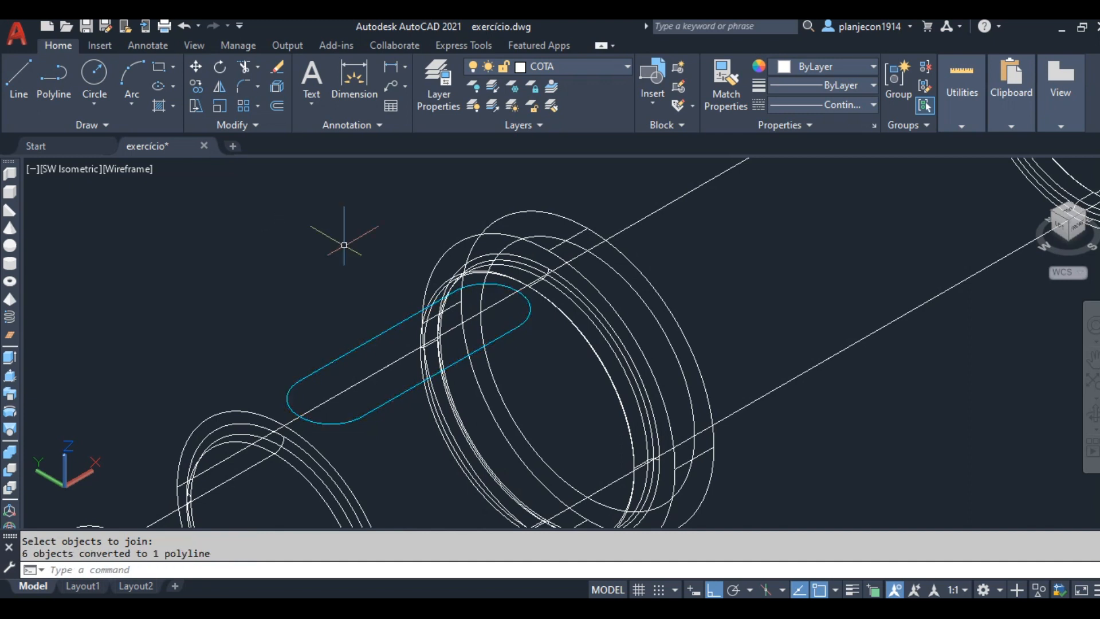
left_click(357, 350)
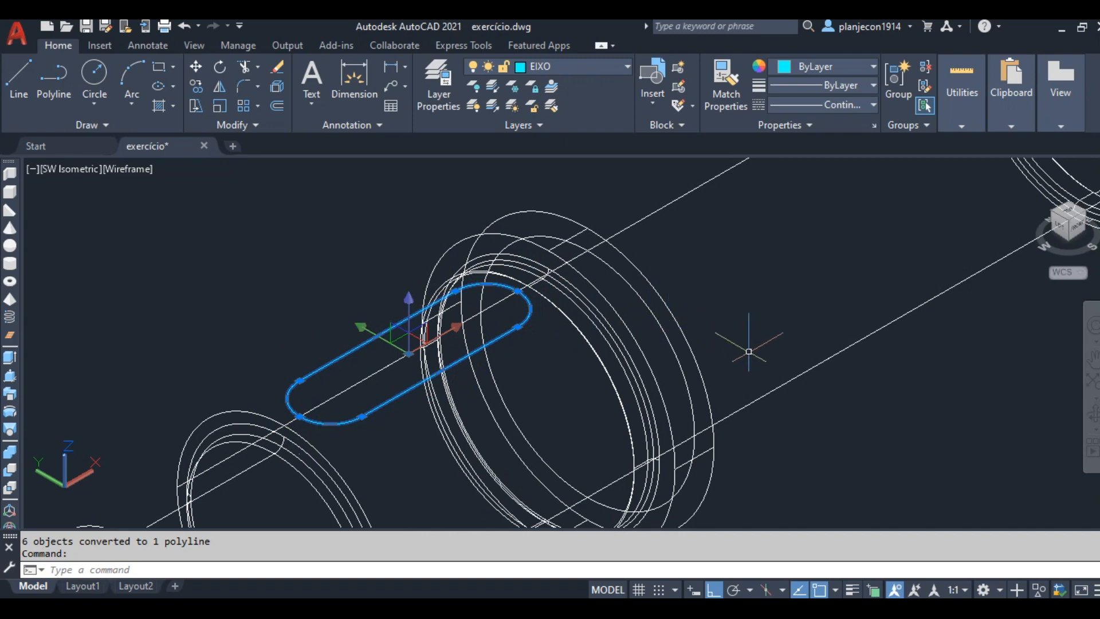
key("Escape")
Join the lines and arcs of the keyway outline at the far shaft end into one closed polyline.
scroll(761, 327, "down", 8)
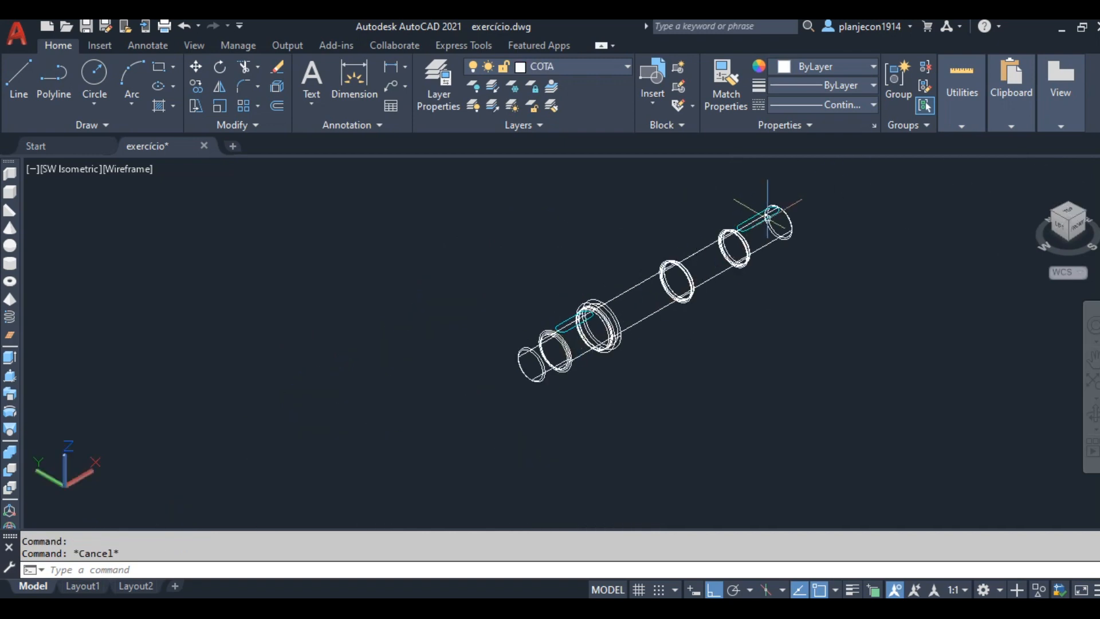
scroll(725, 229, "up", 4)
scroll(785, 221, "up", 4)
middle_click_drag(752, 314, 759, 312)
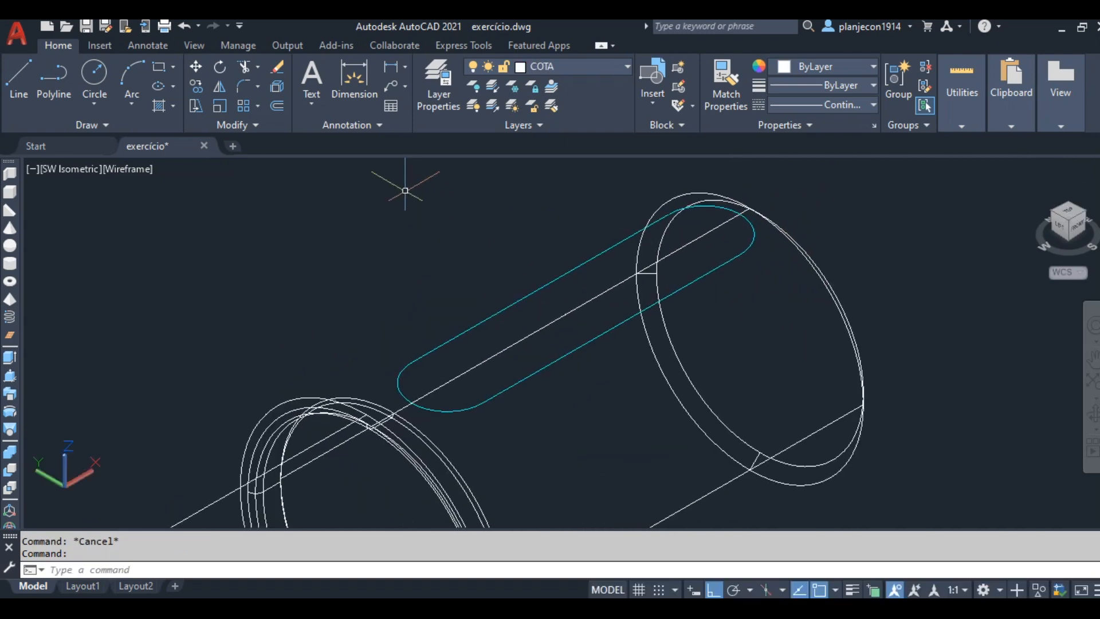
left_click(256, 126)
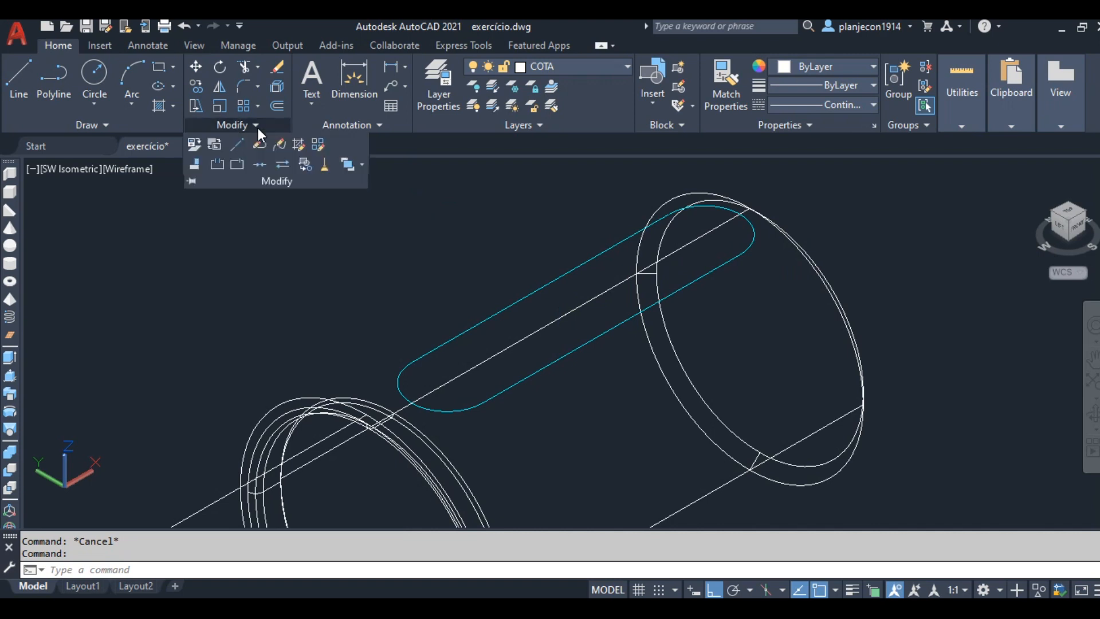
left_click(260, 164)
left_click(493, 314)
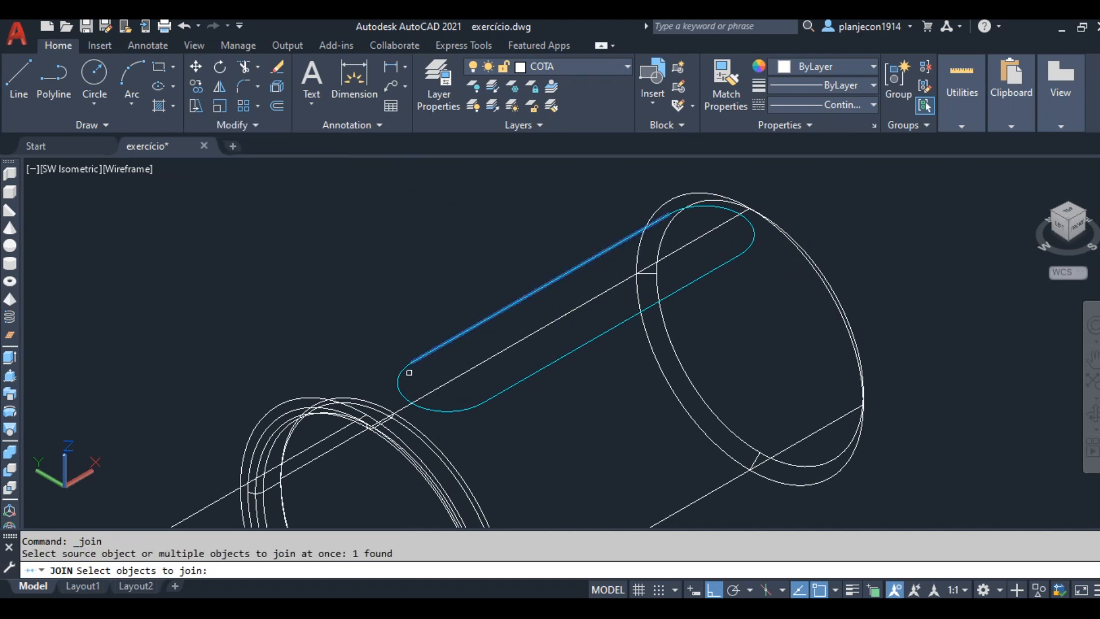
left_click(398, 378)
left_click(450, 410)
left_click(594, 343)
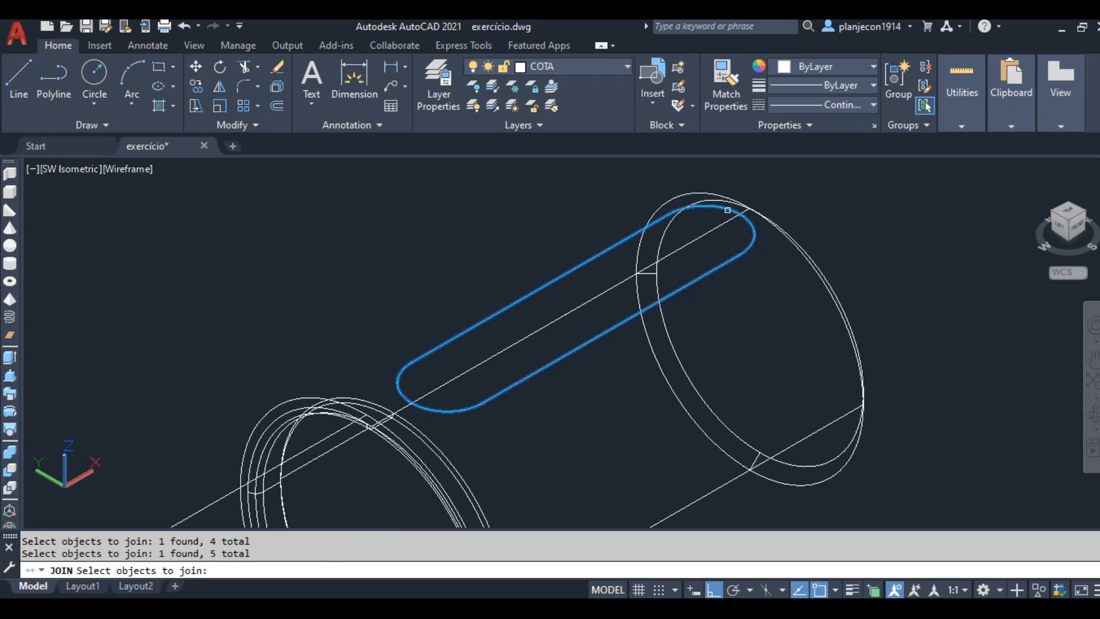
key("Return")
Switch the shaft display to the Shaded visual style with the VSCURRENT command.
scroll(745, 318, "down", 5)
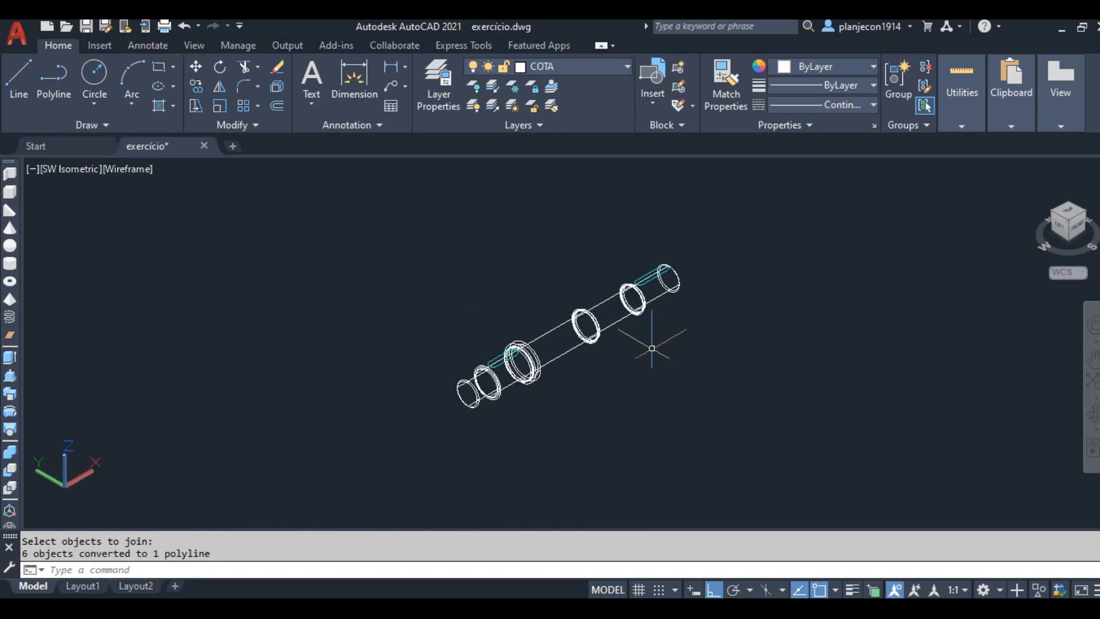
scroll(651, 344, "up", 2)
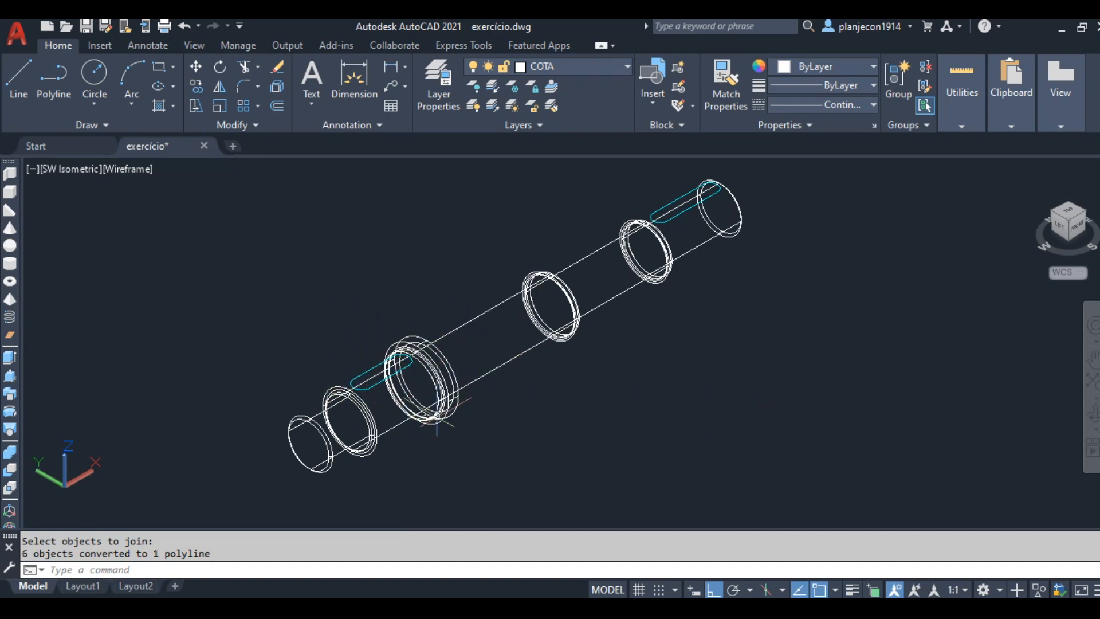
scroll(346, 381, "up", 5)
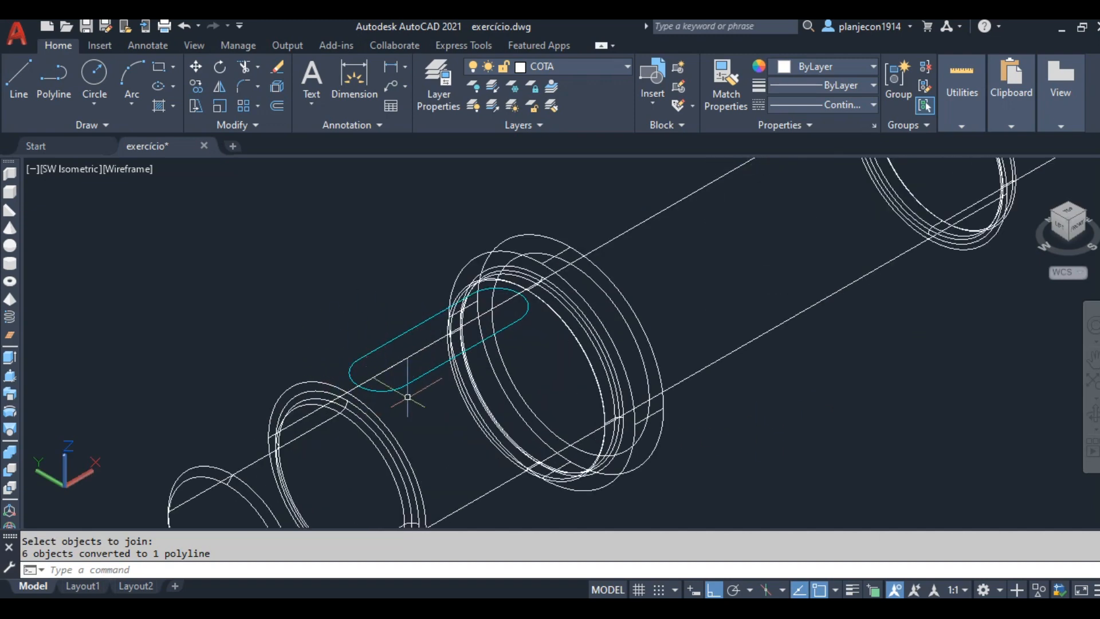
scroll(483, 279, "down", 4)
scroll(614, 381, "down", 3)
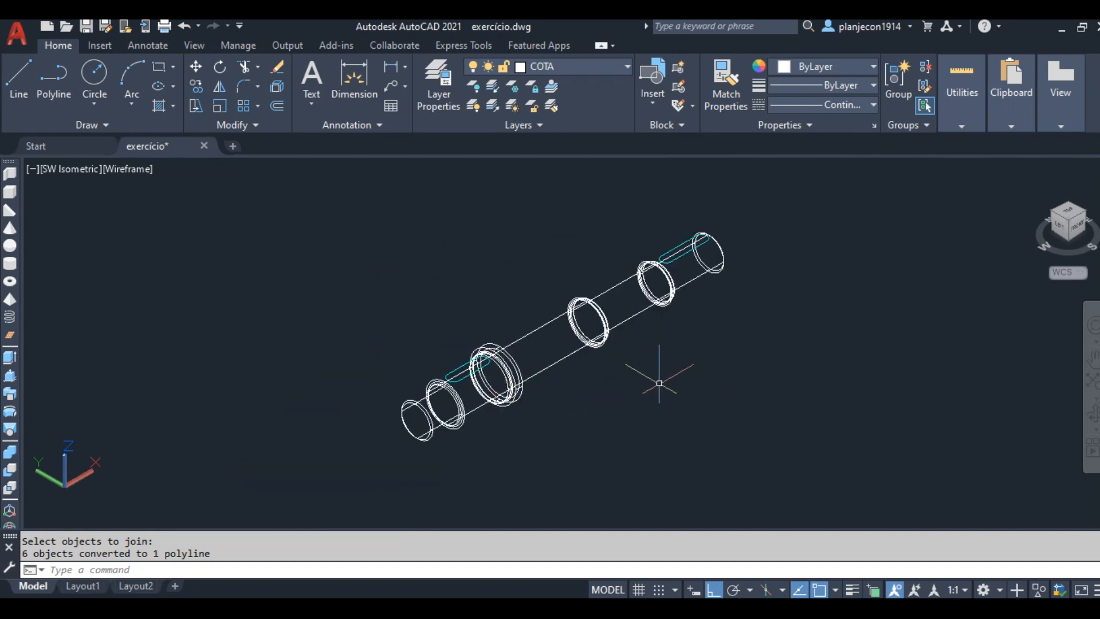
scroll(456, 358, "up", 2)
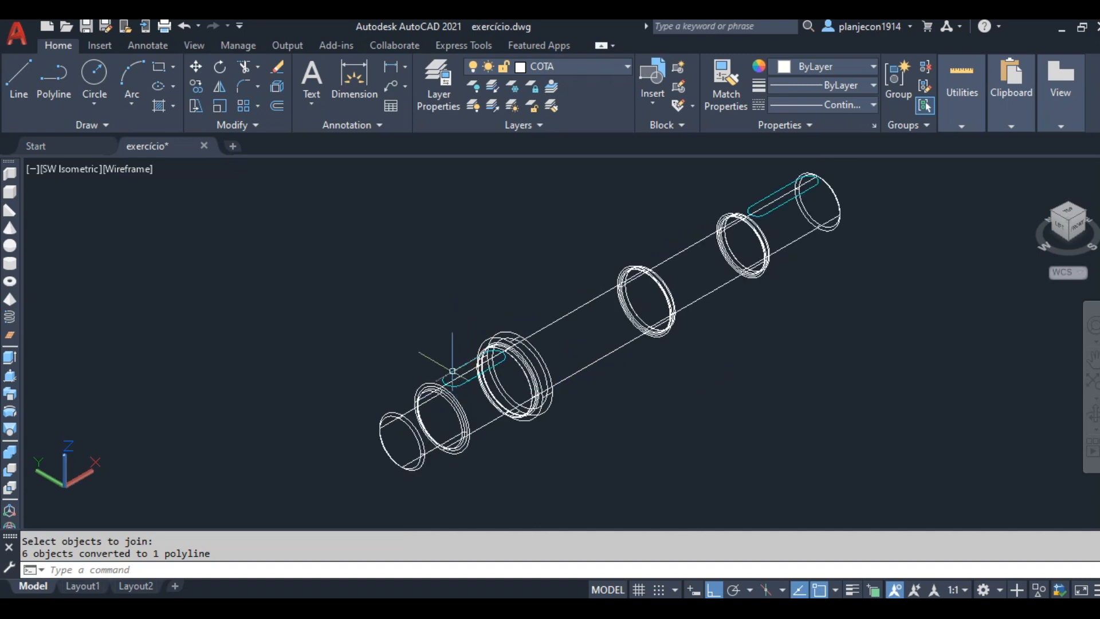
type("vs")
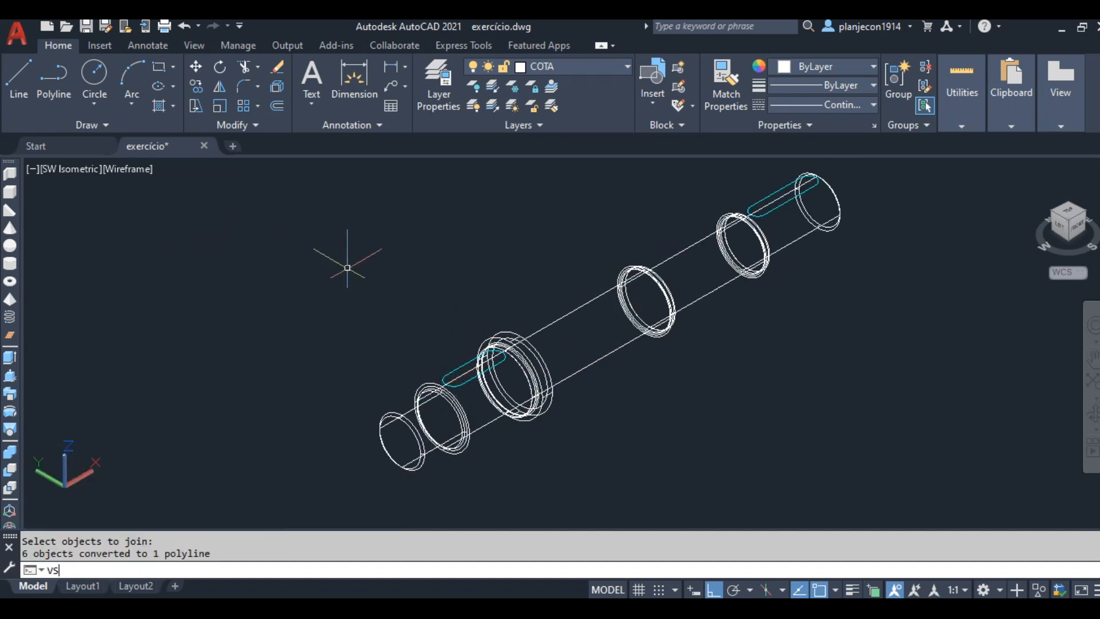
key("Return")
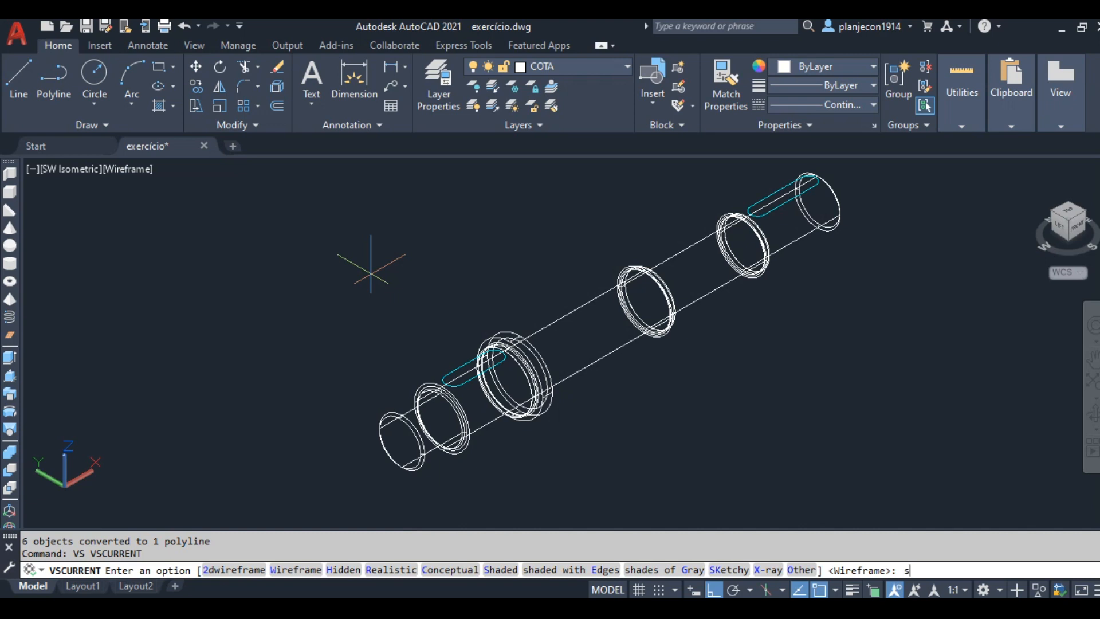
type("s")
key("Return")
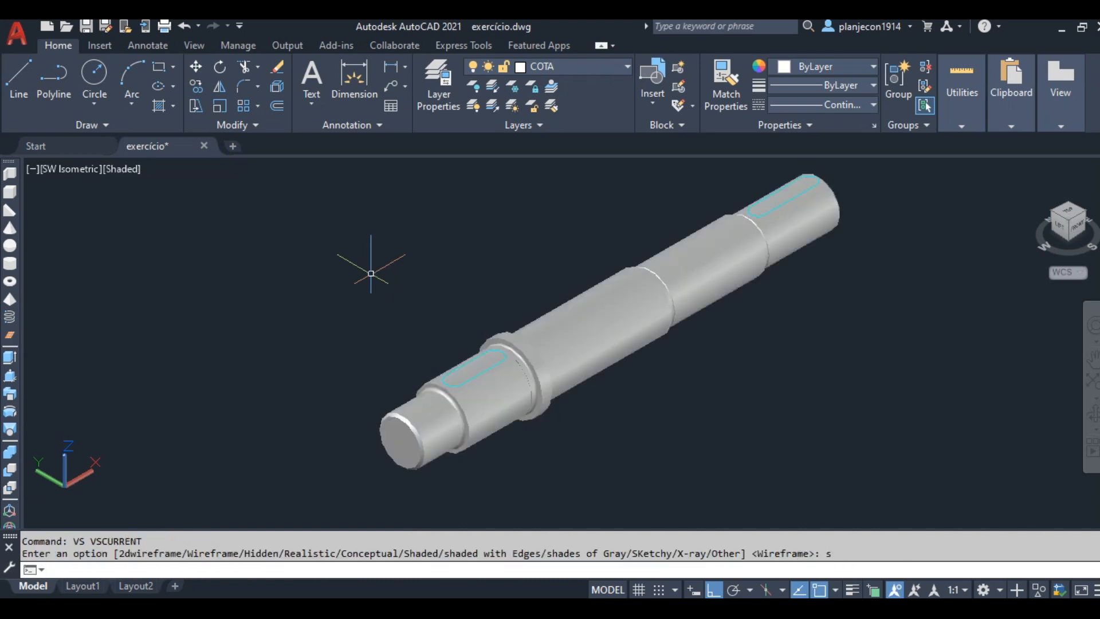
scroll(410, 347, "up", 8)
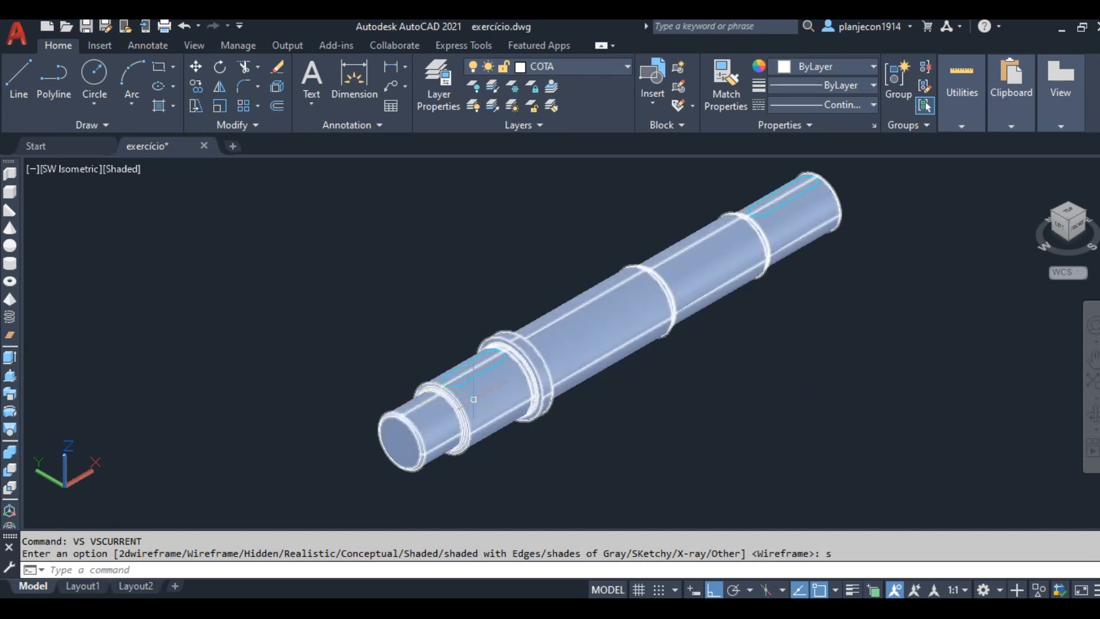
scroll(302, 319, "down", 5)
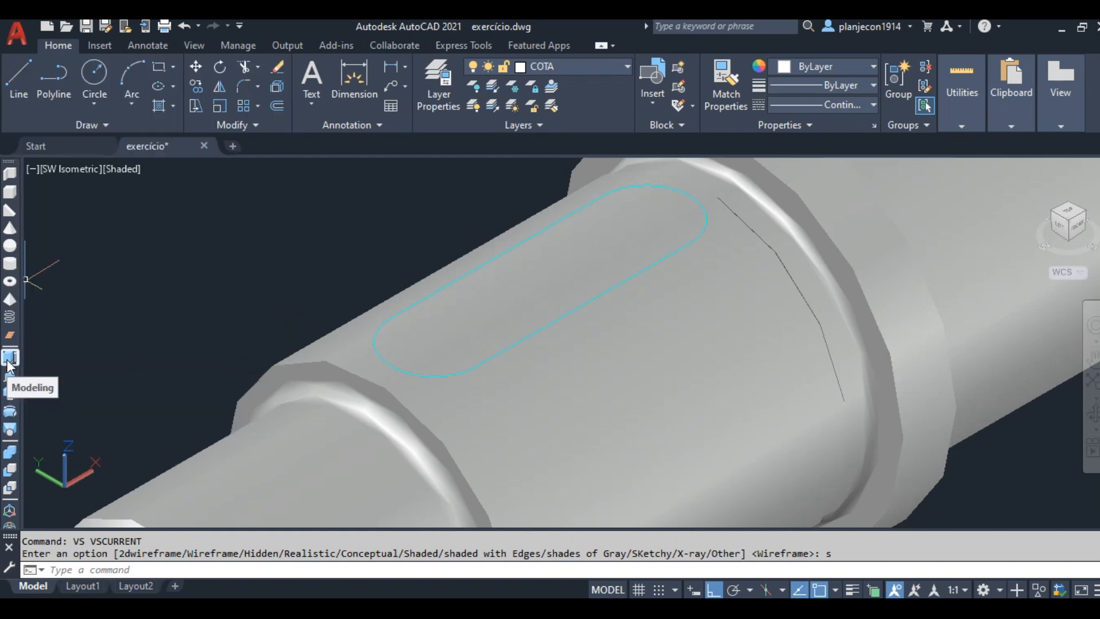
Extrude the closed keyway outline near the collar to a height of -6, down into the shaft.
left_click(9, 358)
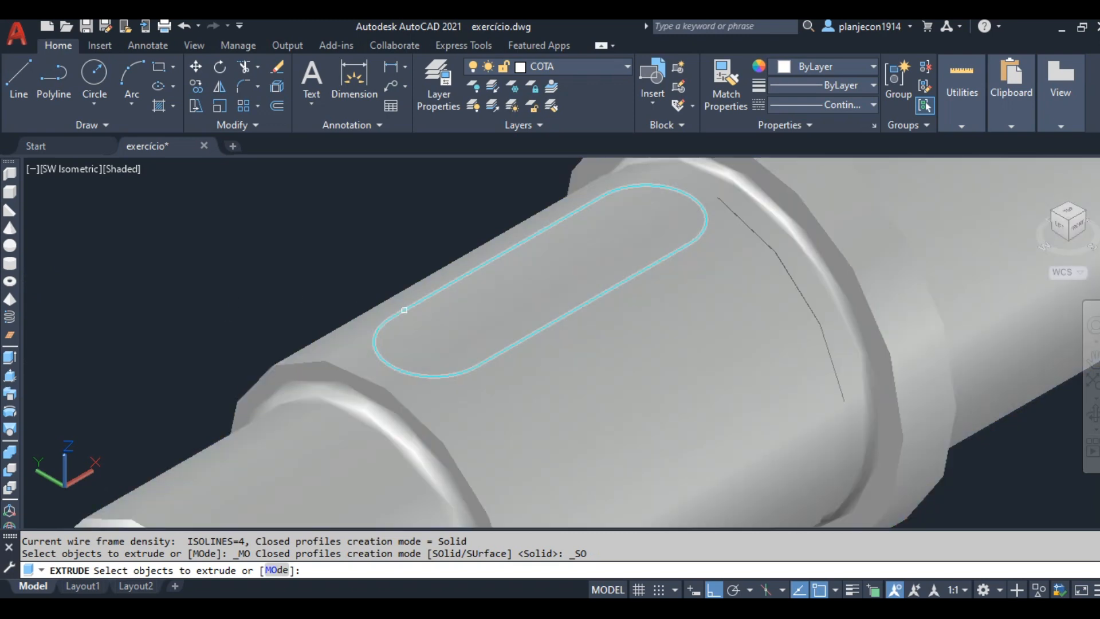
left_click(404, 310)
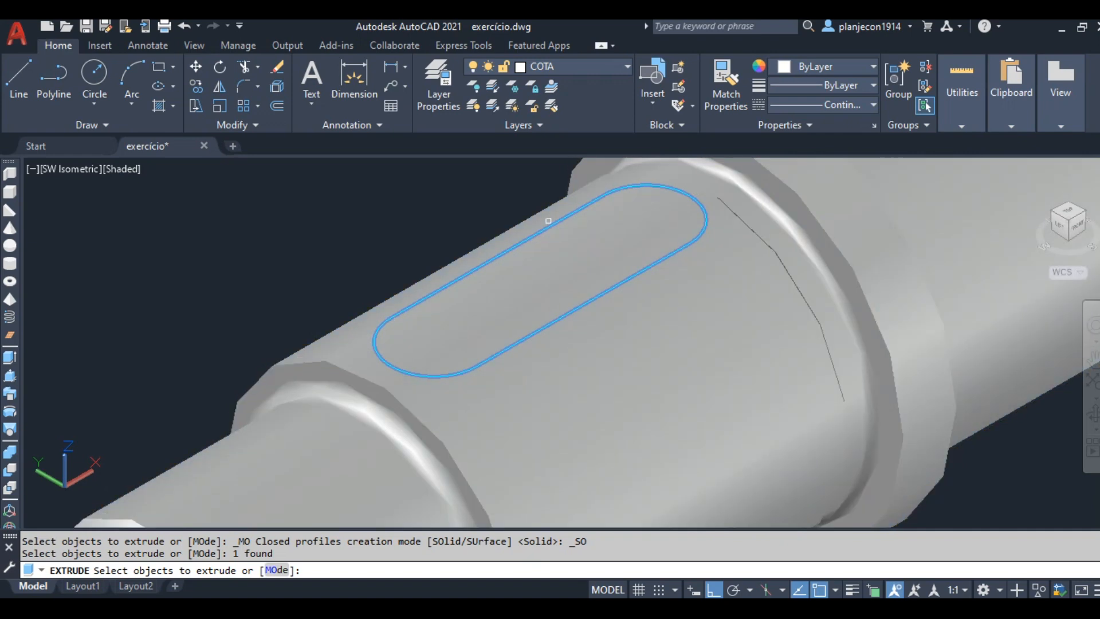
right_click(282, 261)
left_click(312, 272)
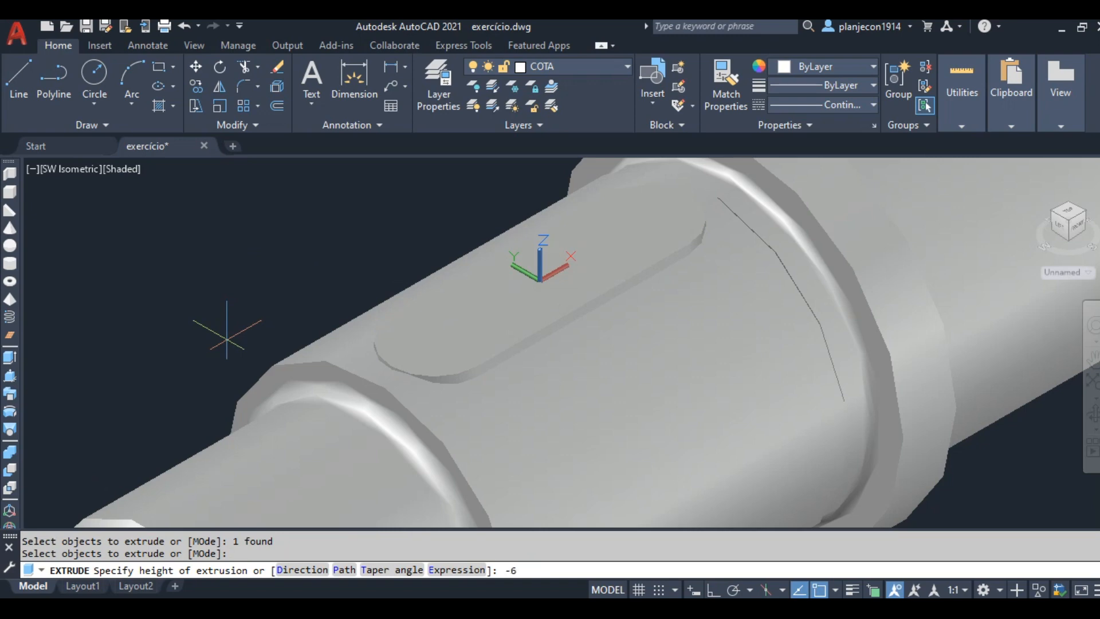
type("-6")
key("Return")
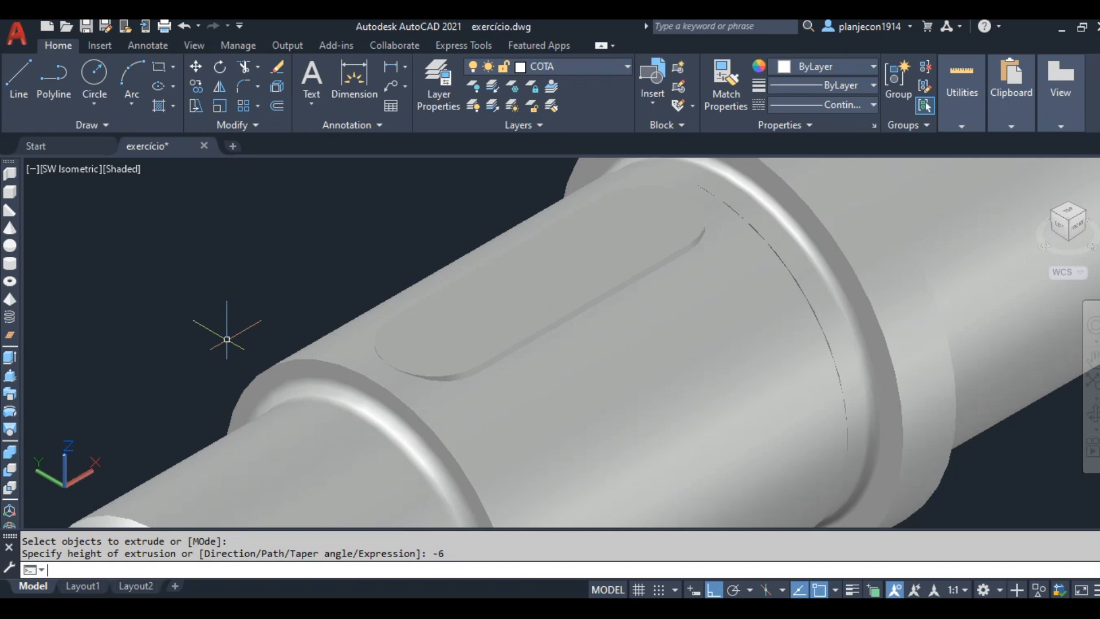
Color the extruded keyway solid near the collar orange to distinguish it from the shaft.
scroll(227, 339, "down", 3)
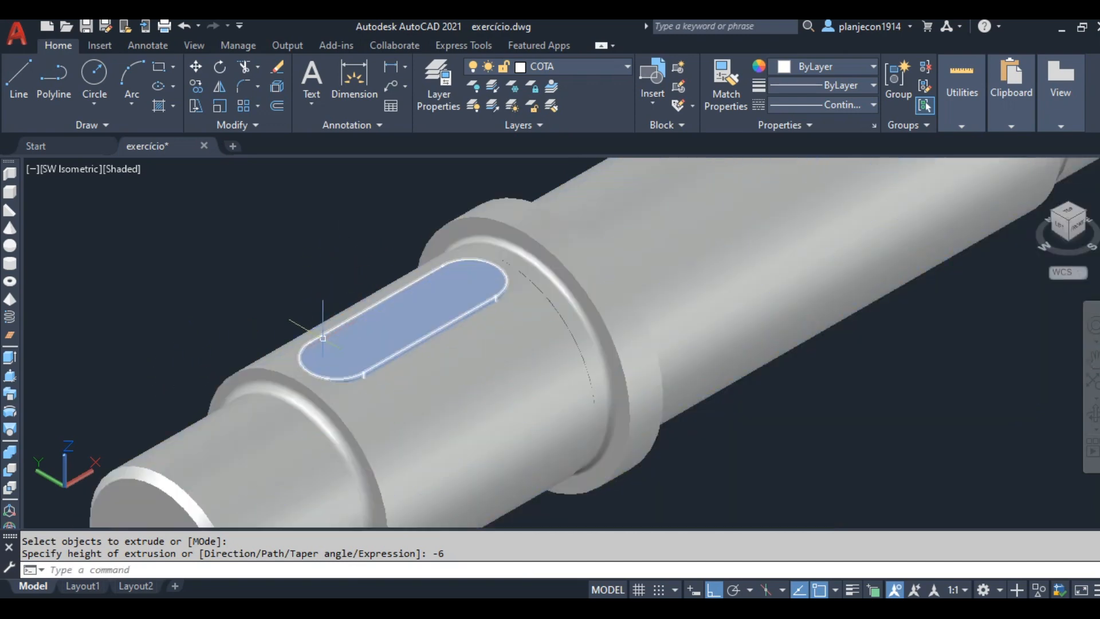
scroll(412, 323, "up", 2)
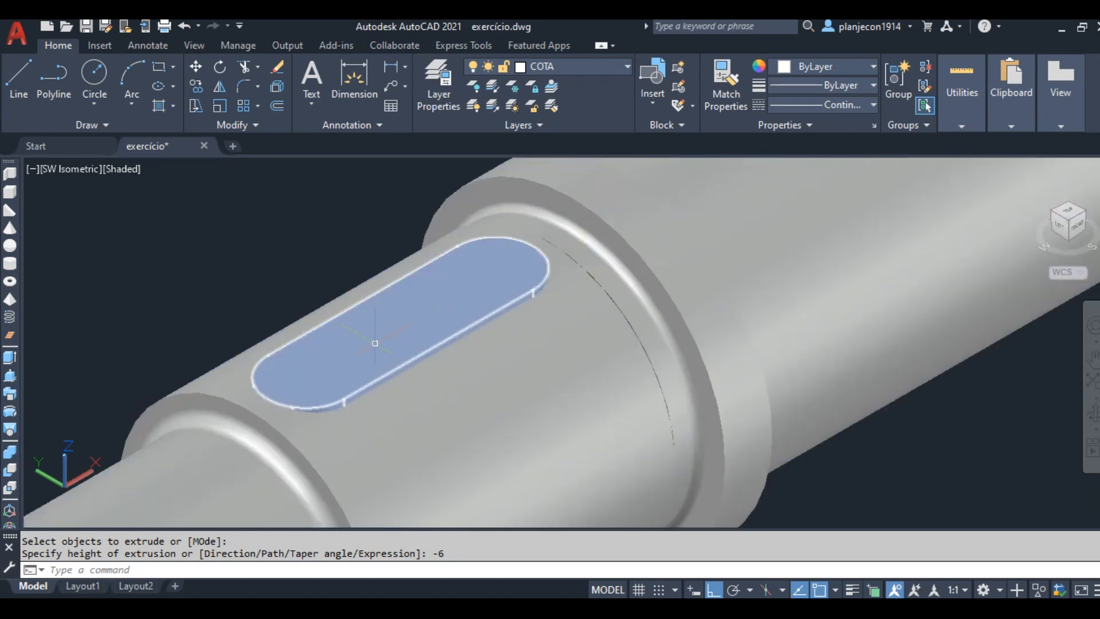
left_click(355, 336)
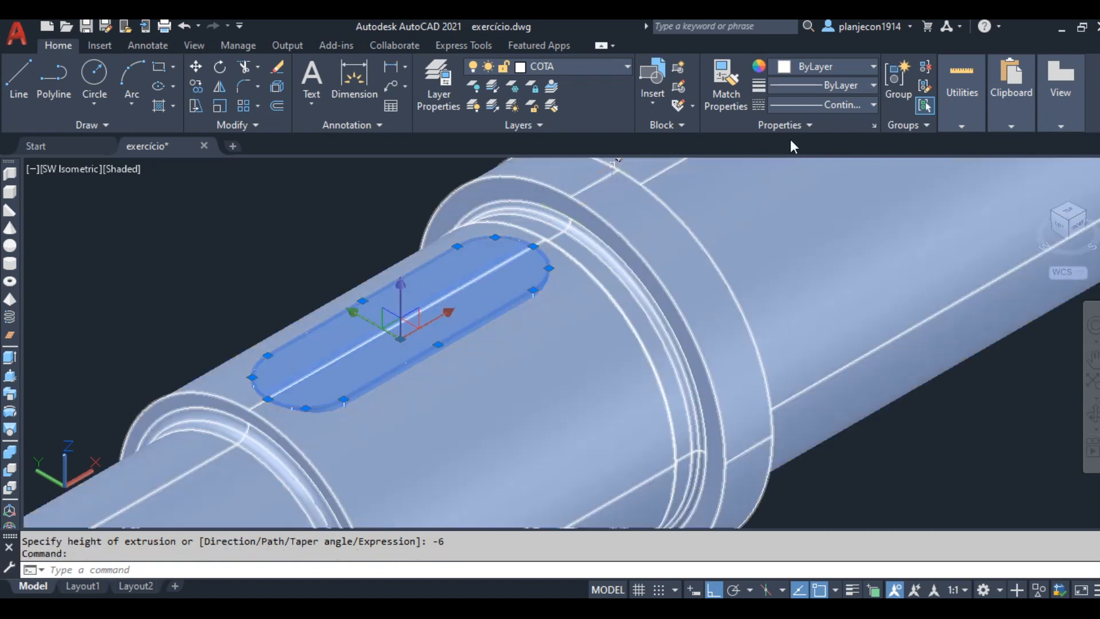
left_click(846, 65)
key("Escape")
key("Escape")
Extrude the closed keyway outline at the far shaft end to a height of -6.
scroll(252, 316, "down", 5)
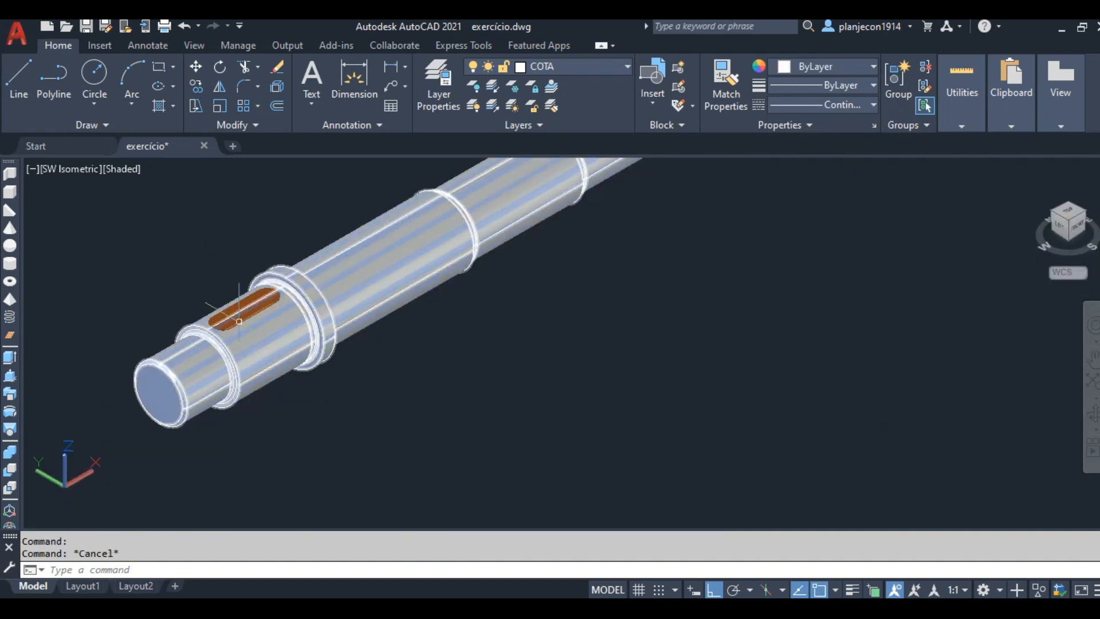
scroll(189, 312, "up", 8)
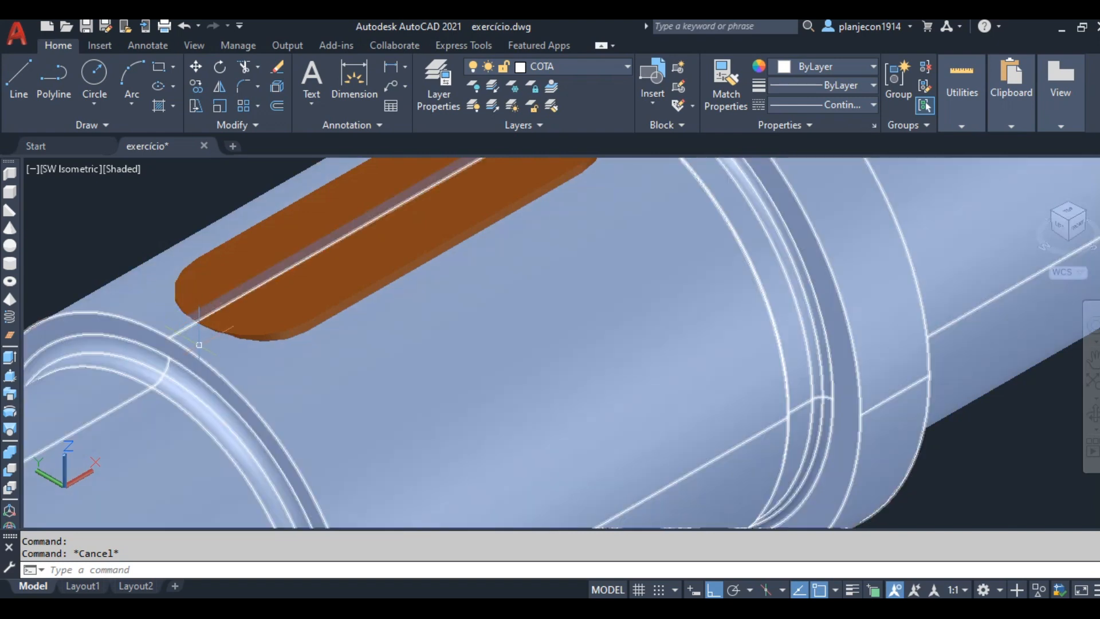
scroll(199, 345, "down", 3)
scroll(615, 316, "up", 5)
scroll(615, 317, "down", 5)
scroll(596, 236, "up", 4)
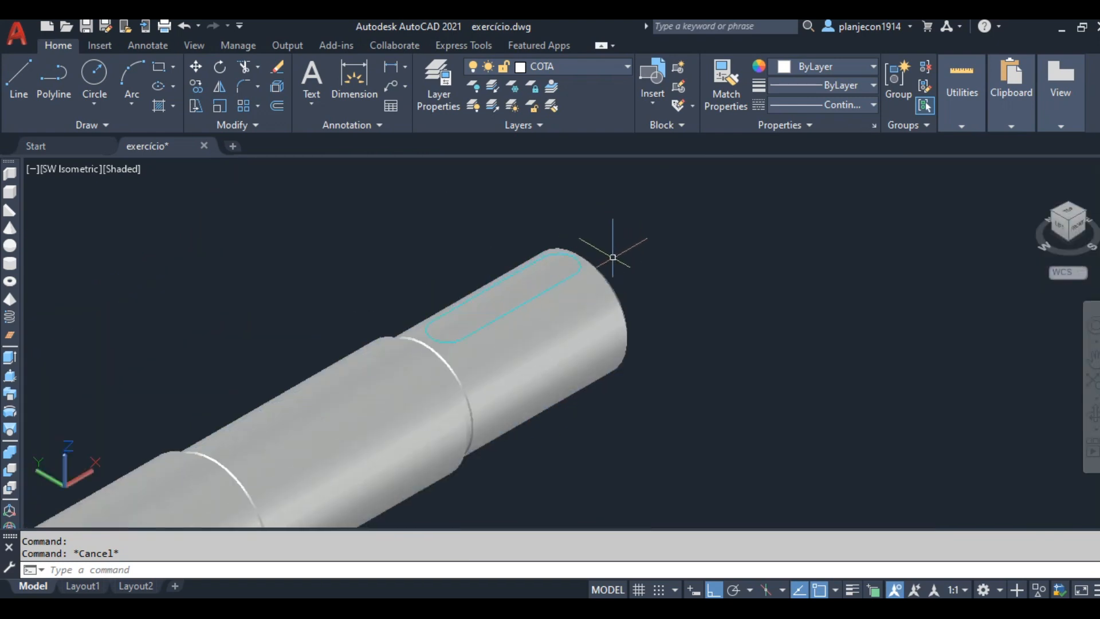
scroll(613, 257, "up", 3)
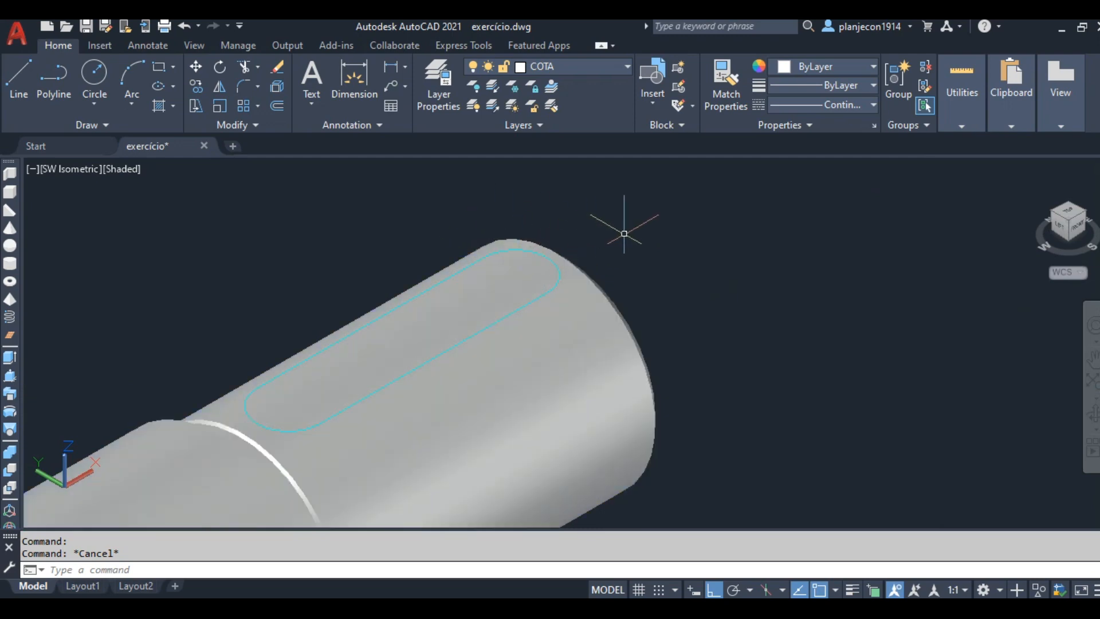
left_click(10, 359)
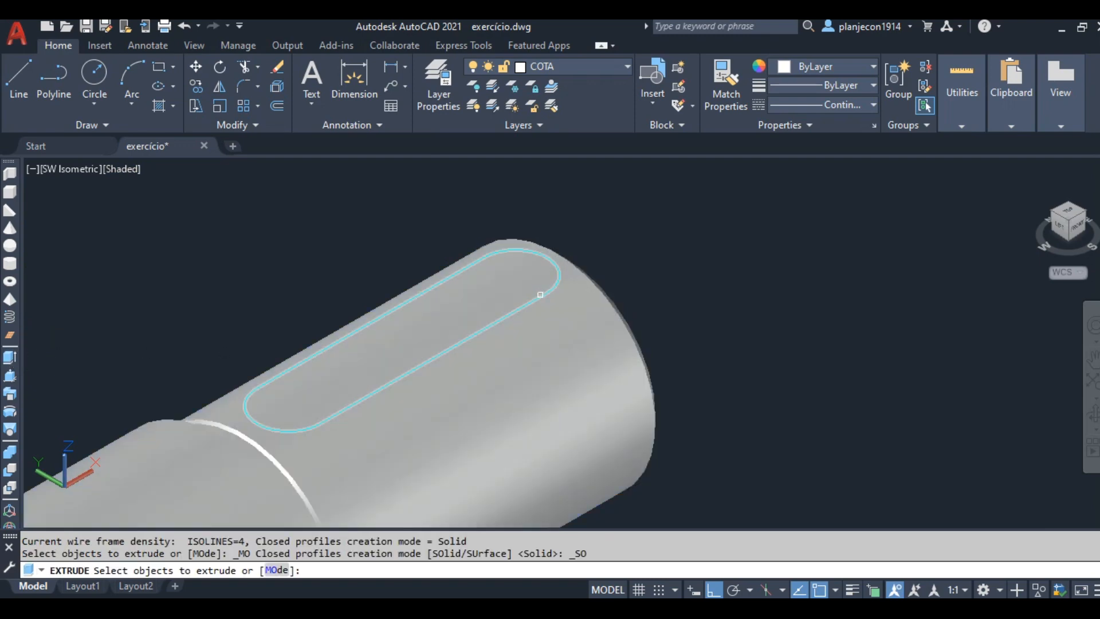
left_click(539, 294)
right_click(738, 209)
left_click(782, 221)
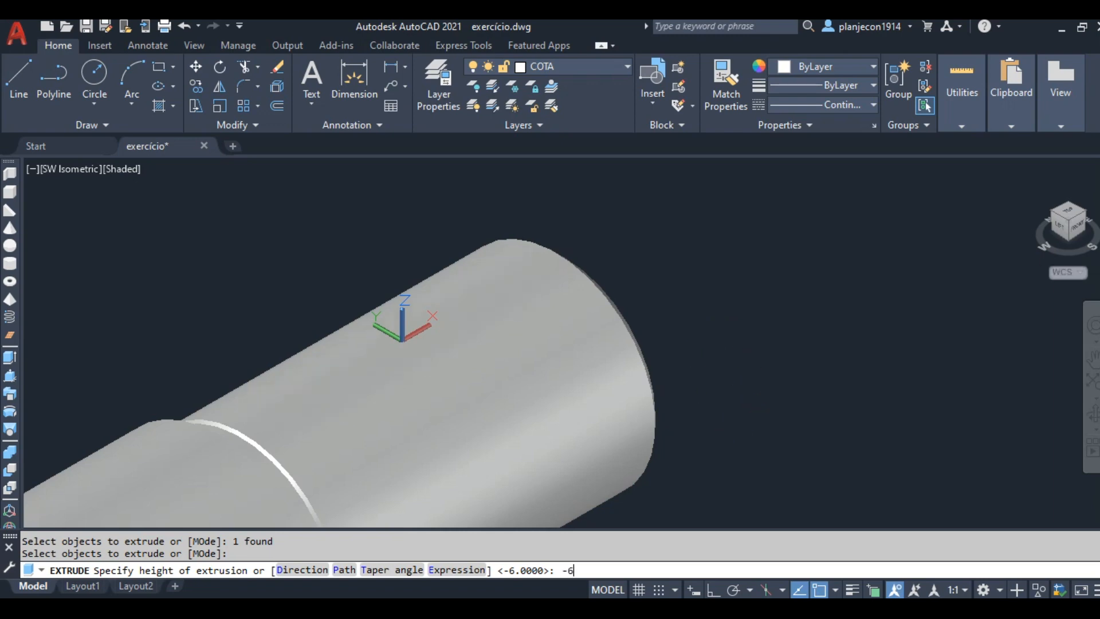
key("Return")
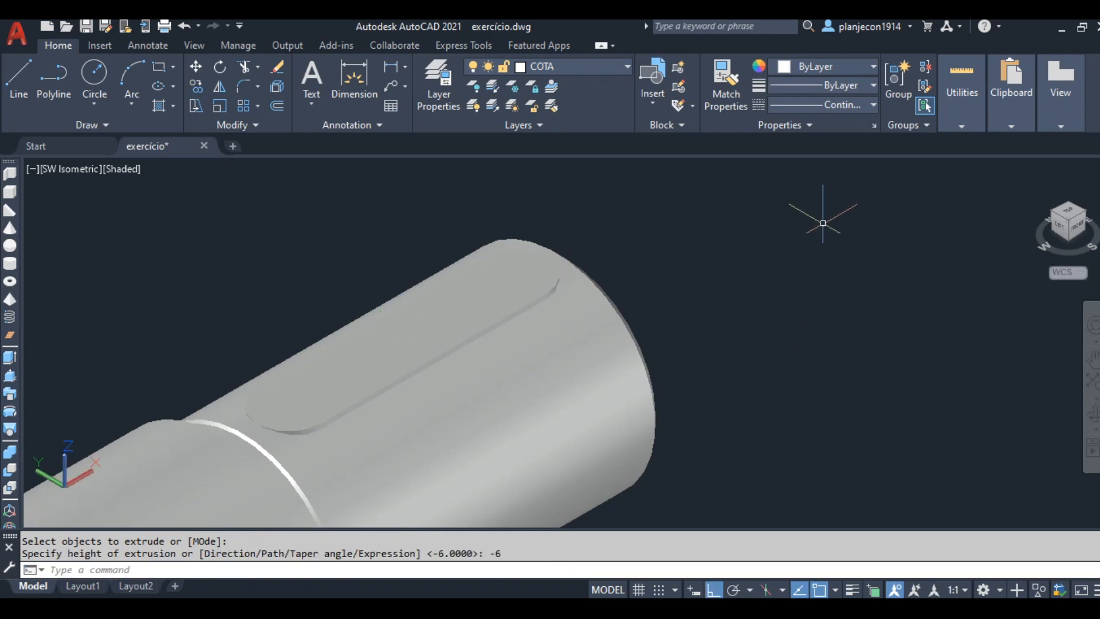
Set the current object color and the keyway solid at the far shaft end to orange 205,105,40.
left_click(825, 67)
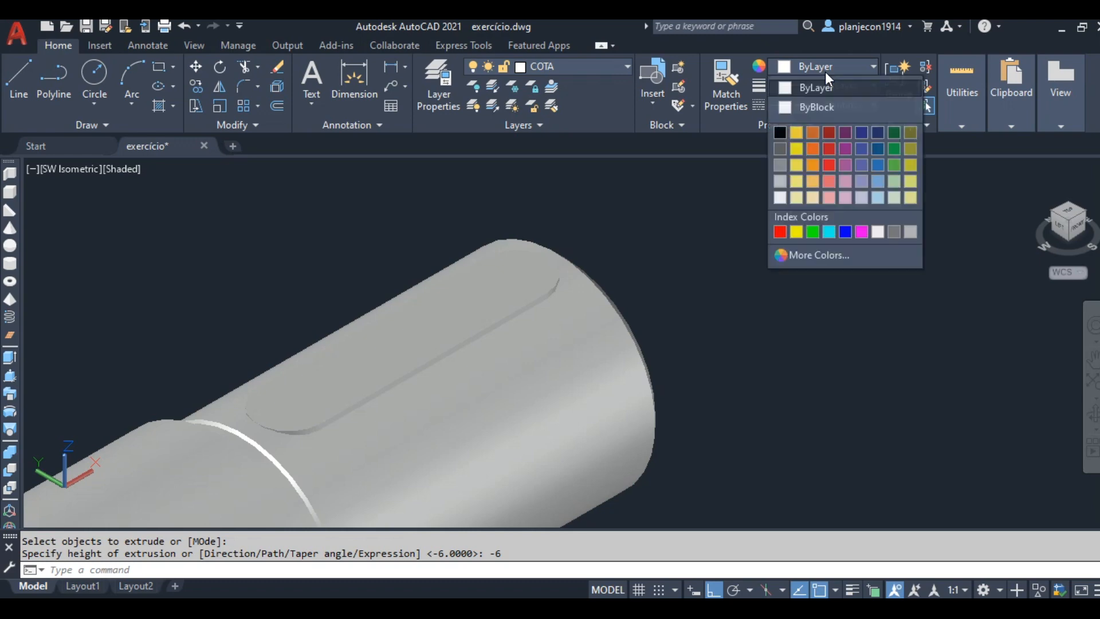
left_click(818, 135)
left_click(524, 303)
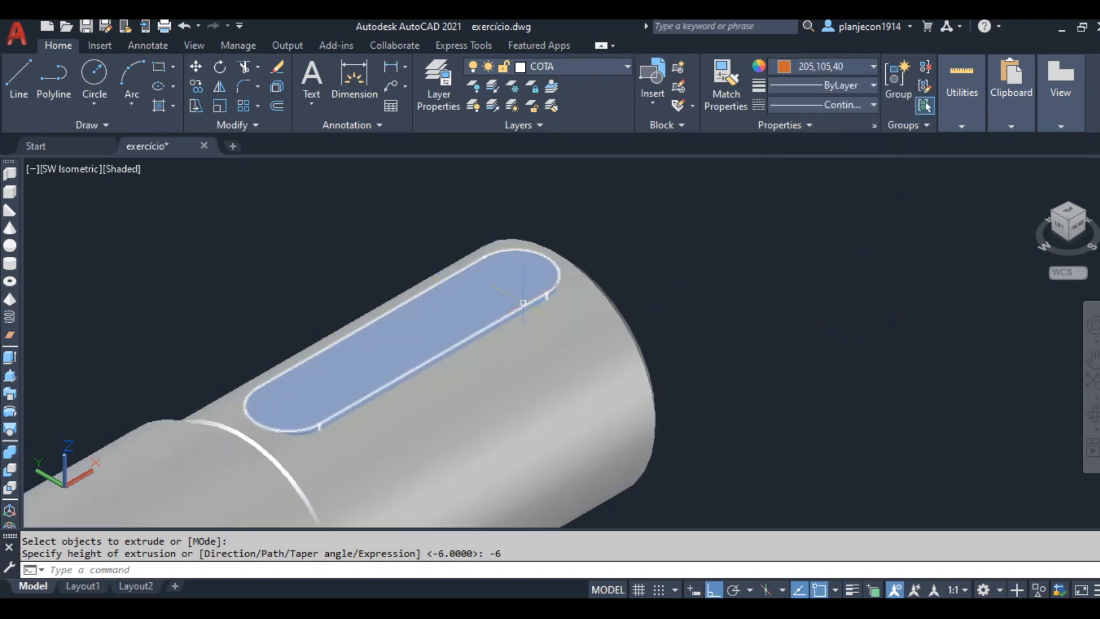
left_click(847, 68)
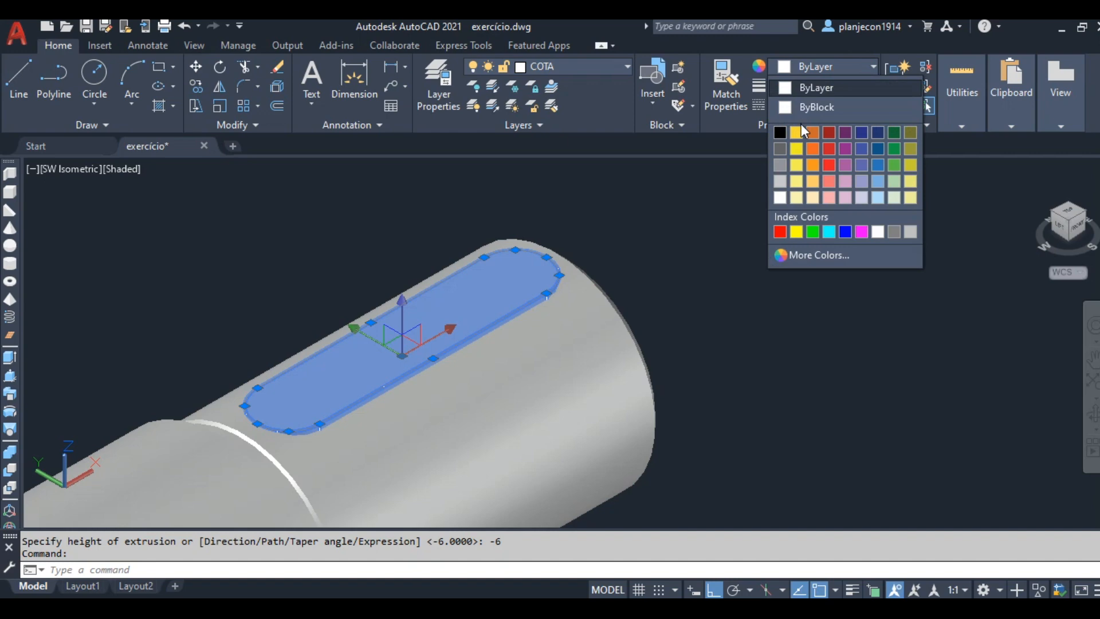
left_click(812, 131)
key("Escape")
key("Escape")
Subtract both orange keyway solids from the shaft solid to cut the two keyways.
scroll(781, 290, "down", 5)
scroll(748, 301, "up", 6)
middle_click_drag(730, 355, 613, 383)
scroll(733, 364, "up", 3)
scroll(766, 376, "down", 3)
scroll(573, 419, "up", 1)
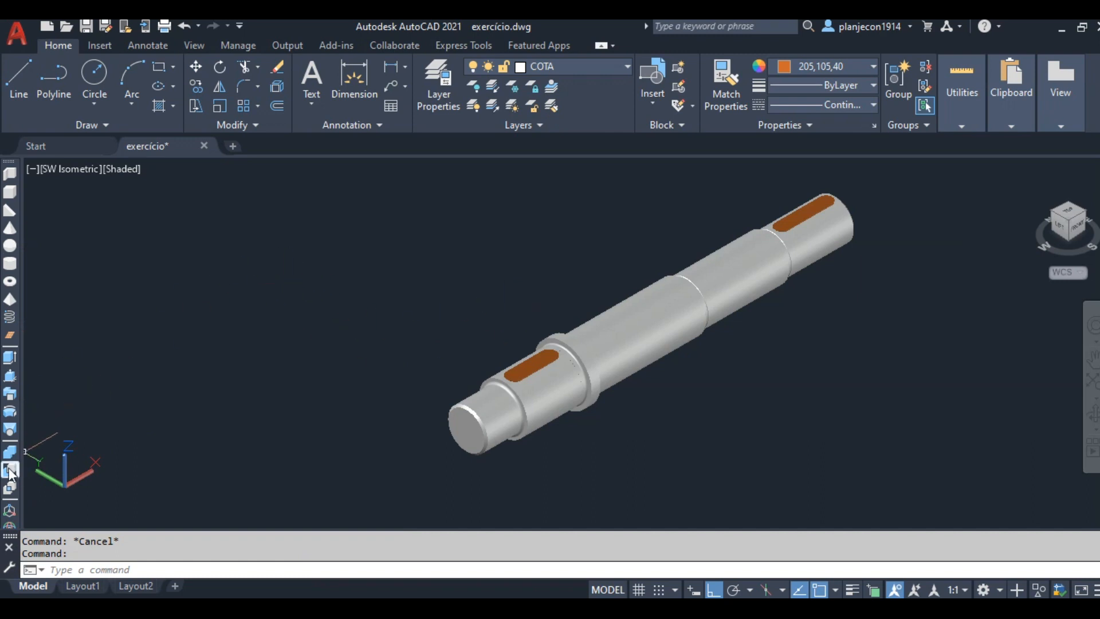
left_click(9, 471)
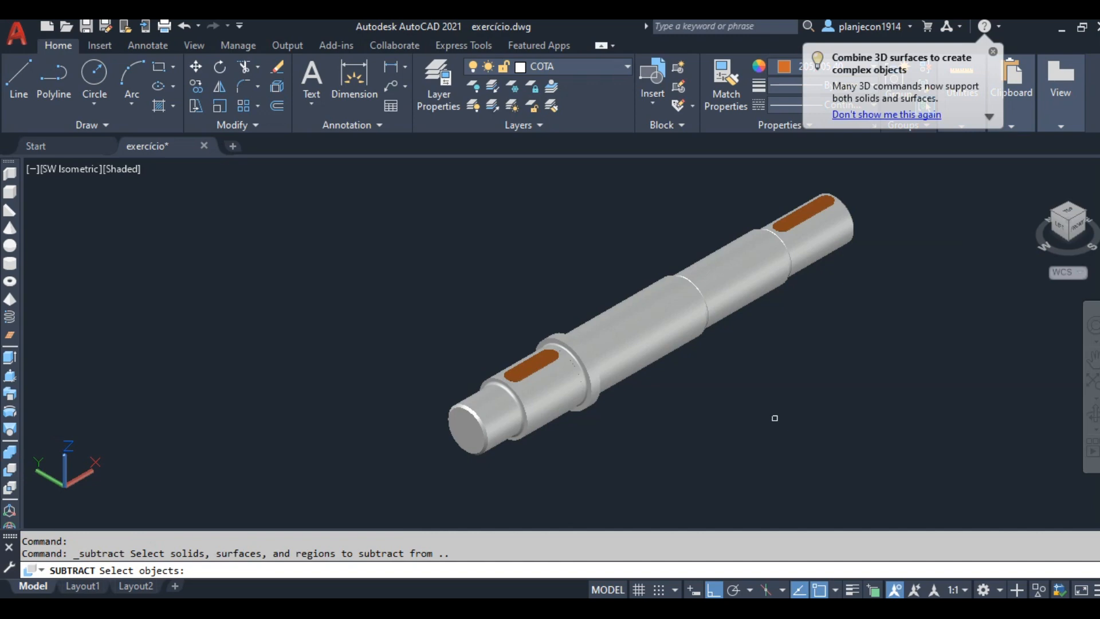
left_click(630, 332)
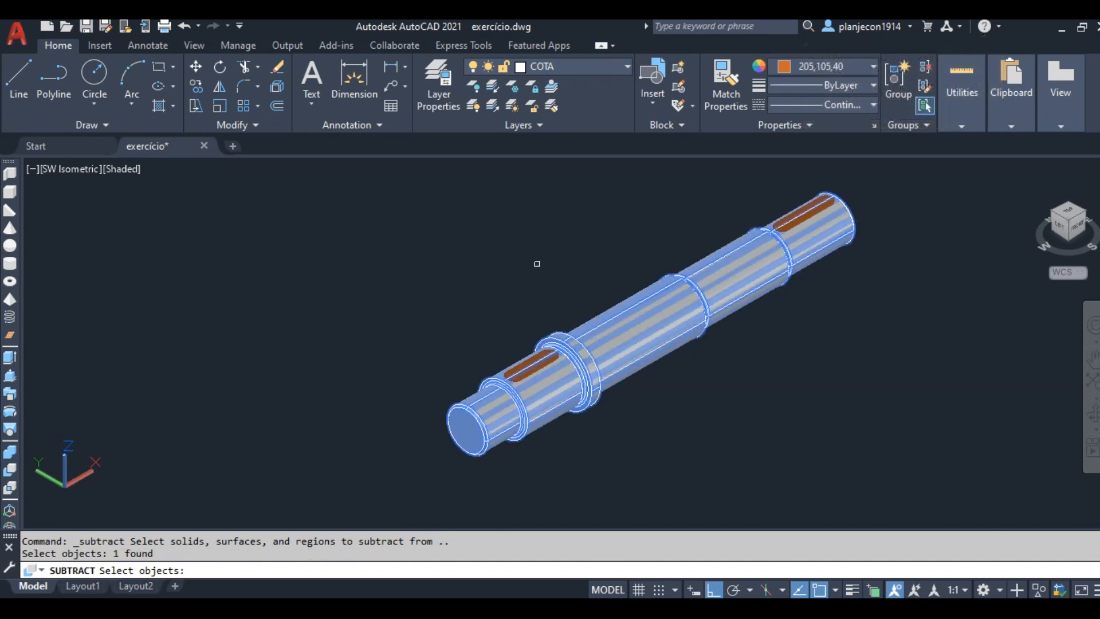
key("Return")
scroll(519, 349, "up", 6)
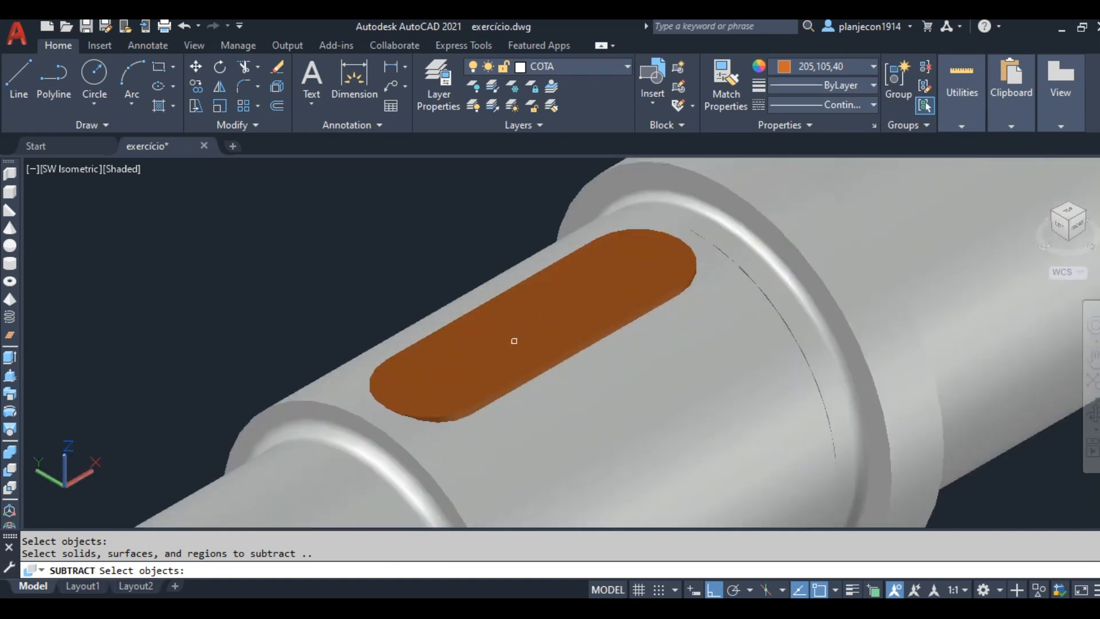
left_click(490, 346)
scroll(490, 346, "down", 8)
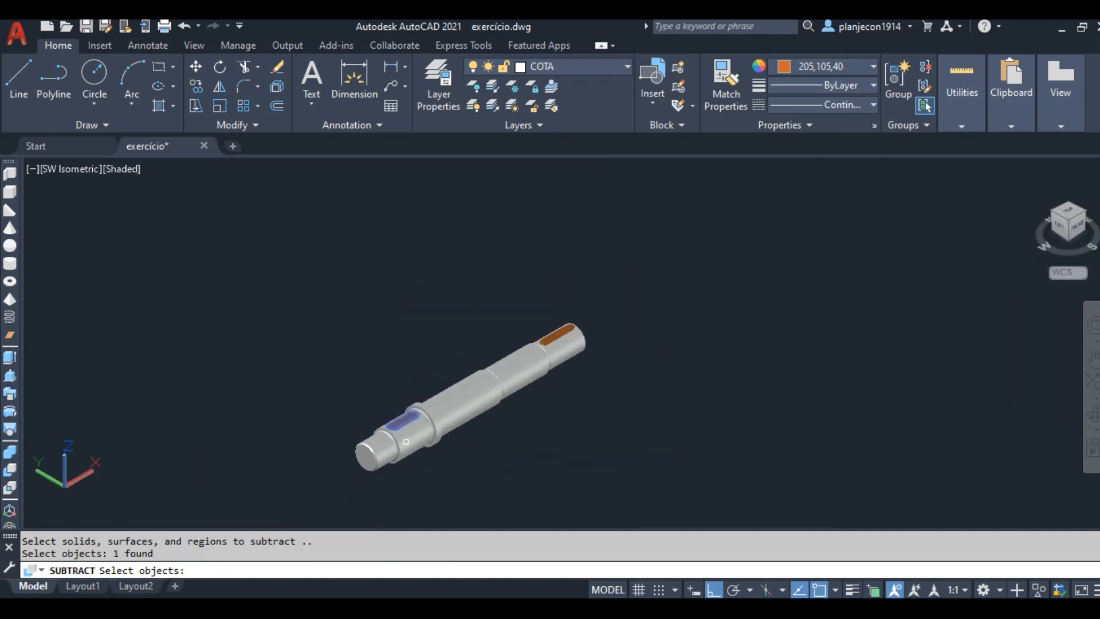
scroll(494, 305, "up", 7)
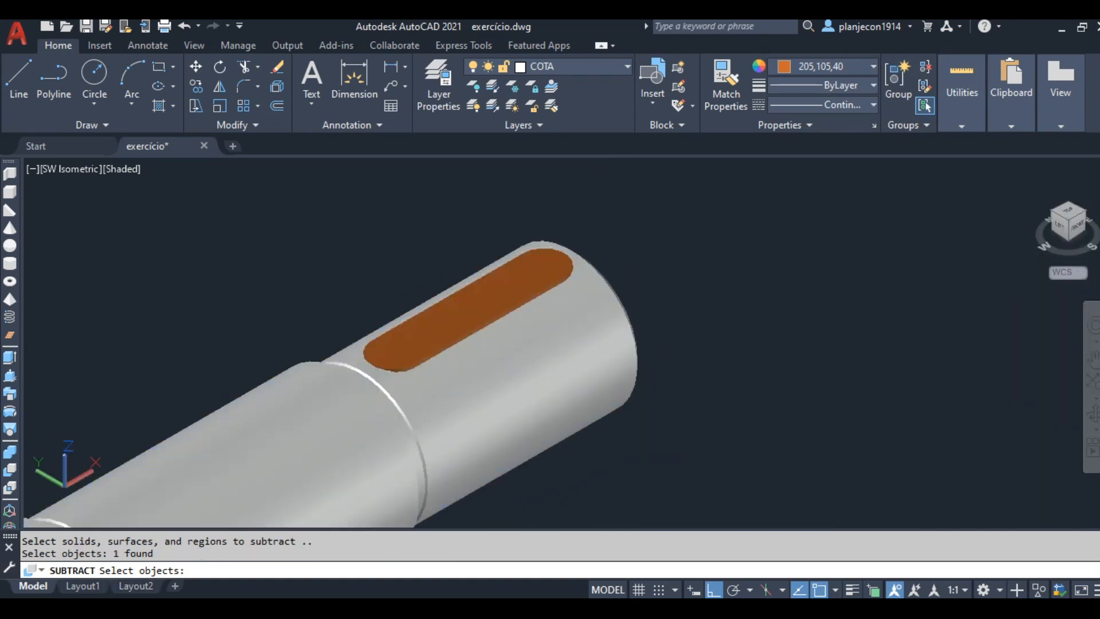
left_click(488, 302)
scroll(564, 298, "down", 4)
key("Return")
Reset the current object color and the entire shaft solid, including its keyway pockets, to ByLayer.
scroll(573, 253, "up", 7)
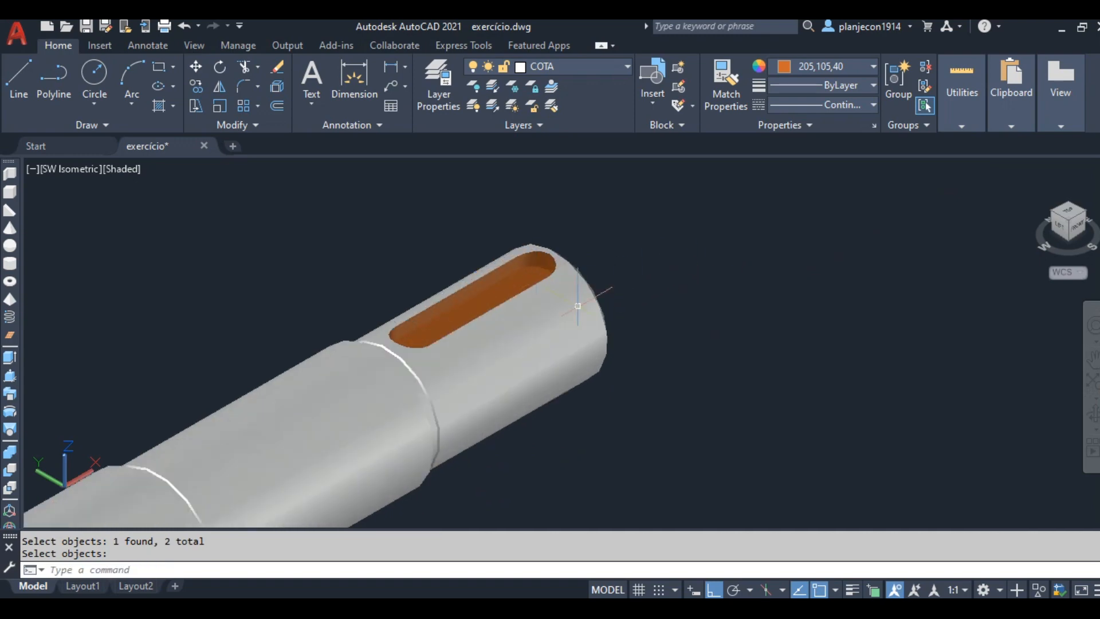
scroll(716, 292, "down", 8)
scroll(630, 299, "up", 7)
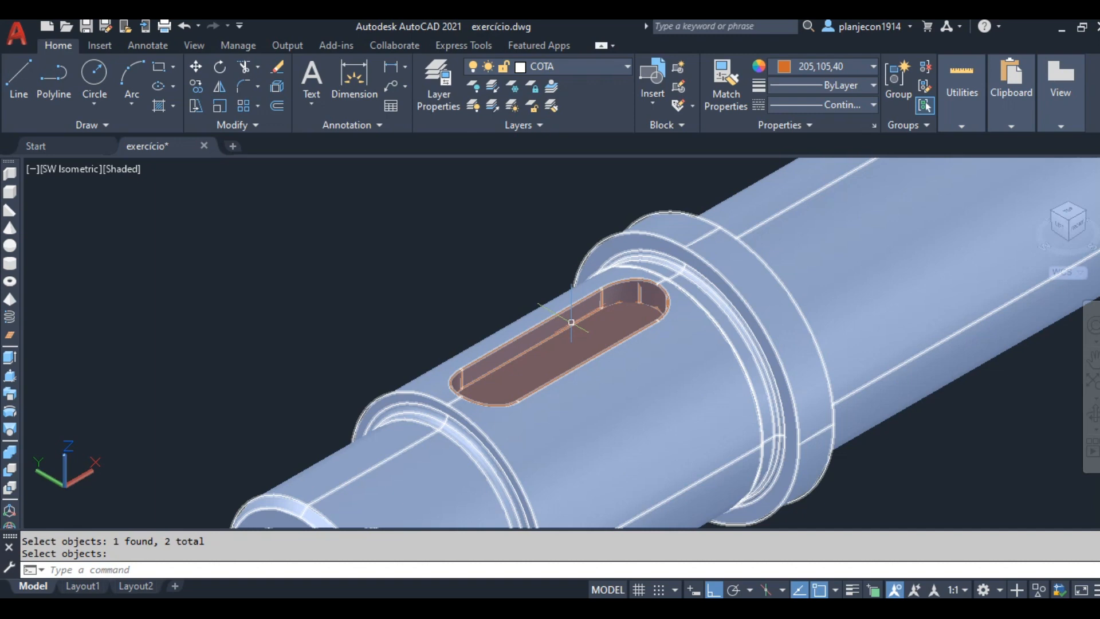
scroll(359, 385, "down", 8)
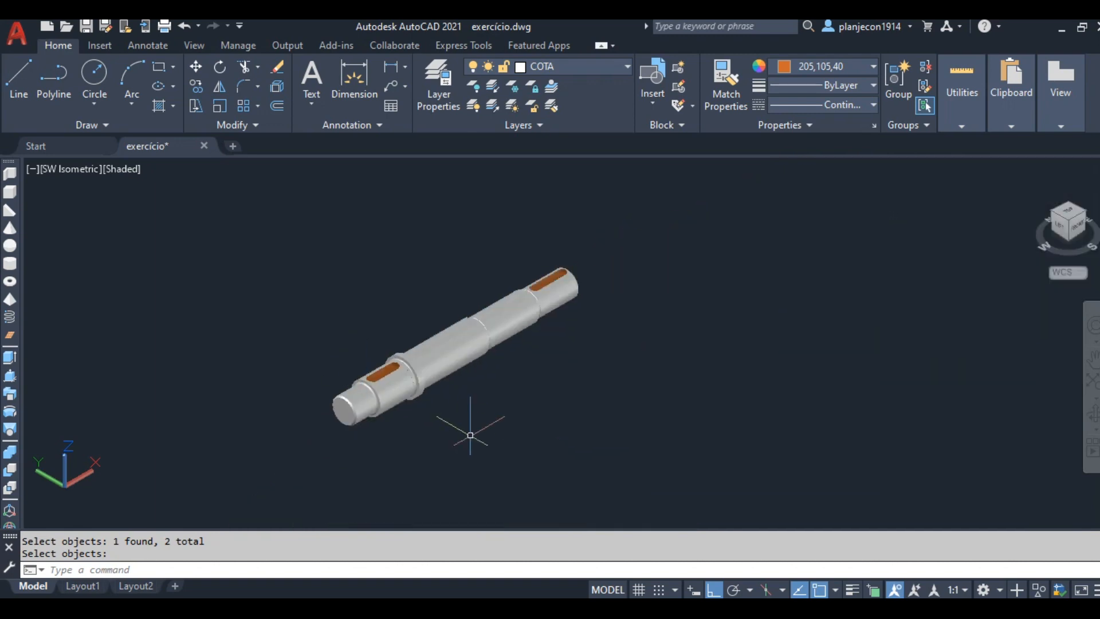
scroll(384, 366, "up", 2)
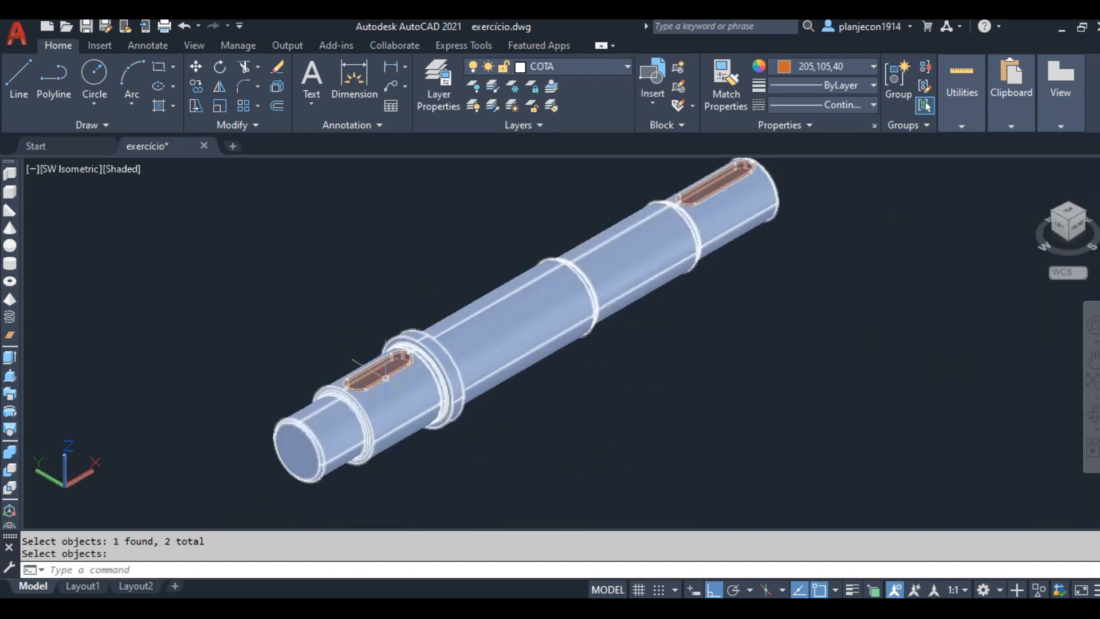
left_click(834, 69)
left_click(814, 91)
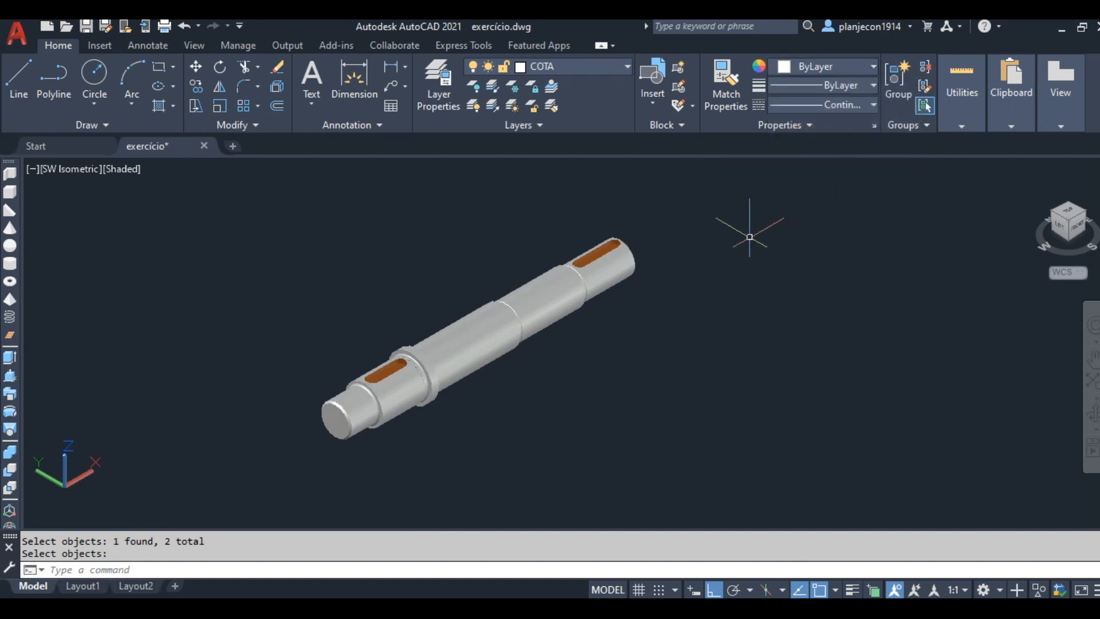
left_click(739, 191)
left_click(264, 471)
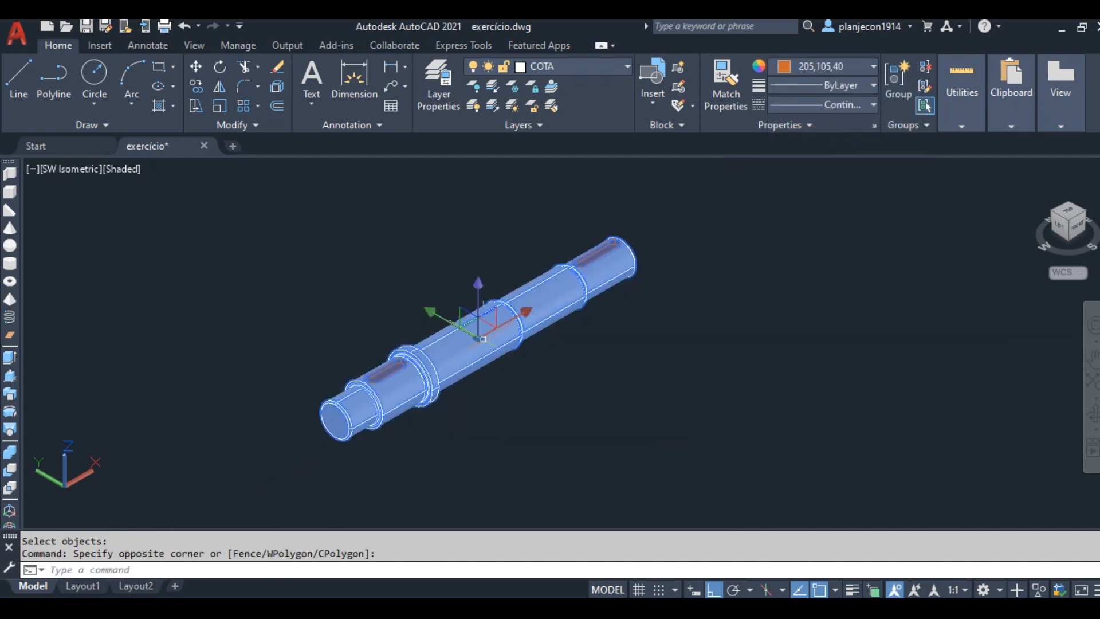
left_click(825, 66)
left_click(819, 86)
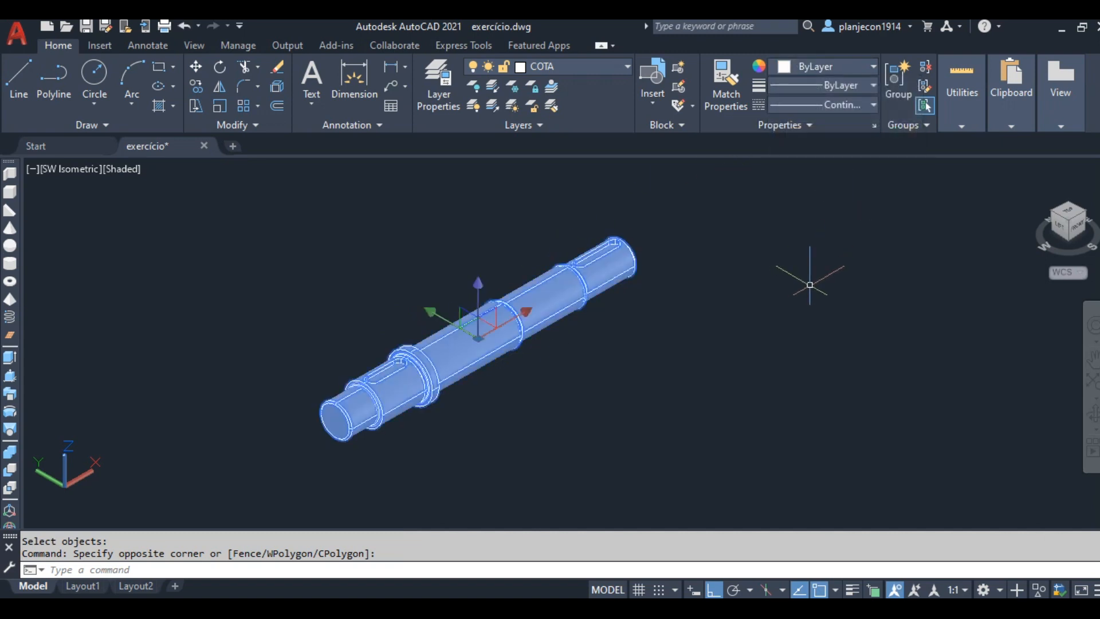
key("Escape")
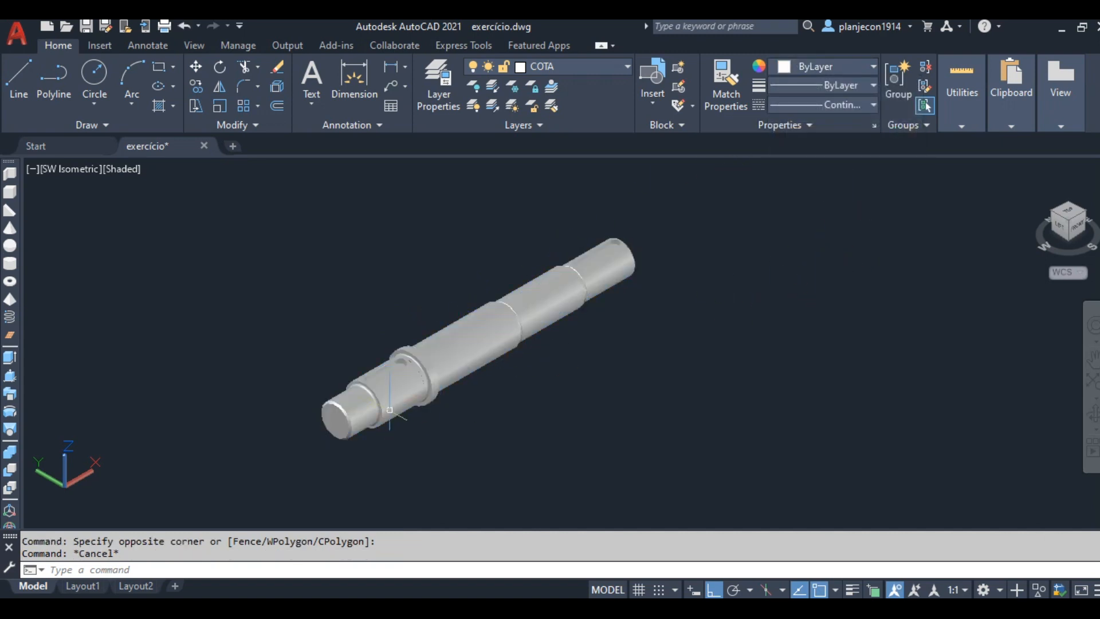
Orbit around the finished shaft and switch to the Top view to examine both keyways.
scroll(401, 396, "up", 5)
scroll(567, 361, "down", 3)
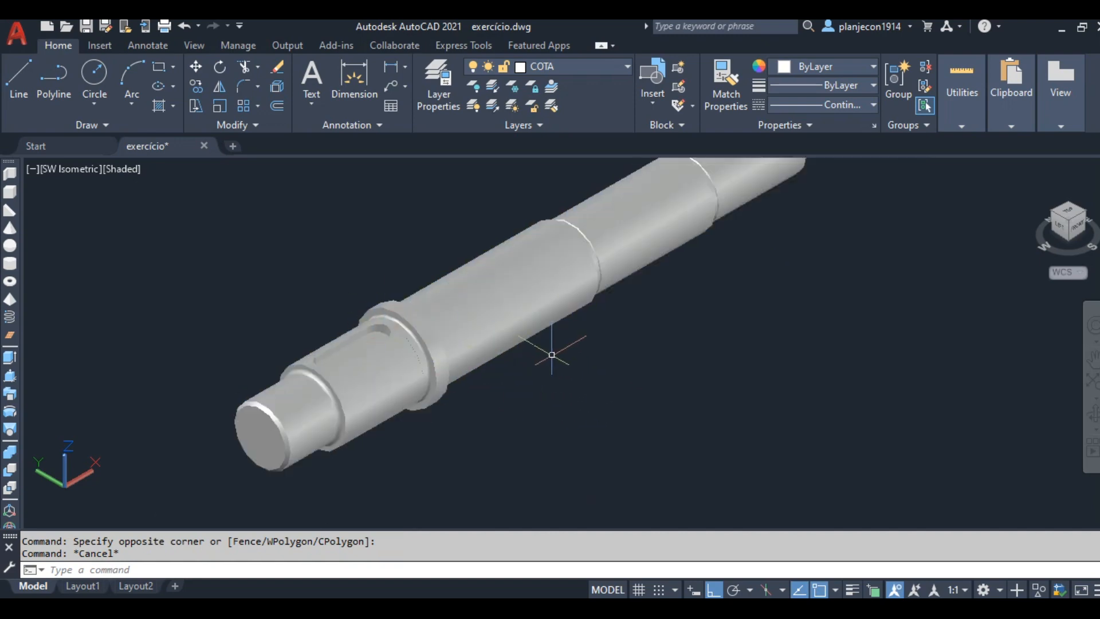
scroll(567, 347, "down", 2)
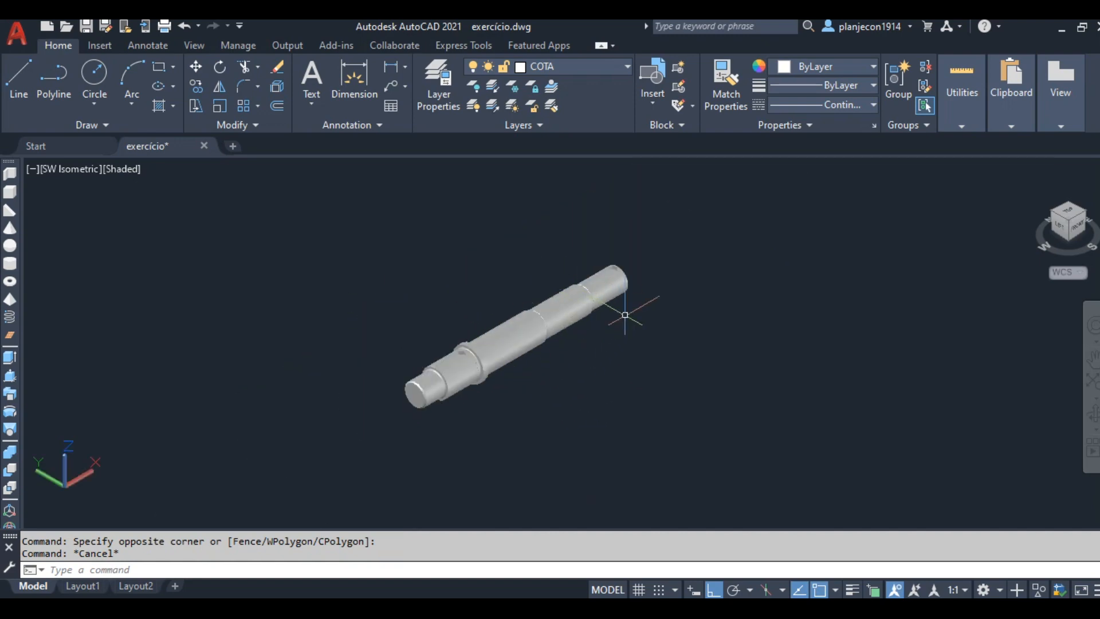
middle_click_drag(504, 376, 439, 393, "shift")
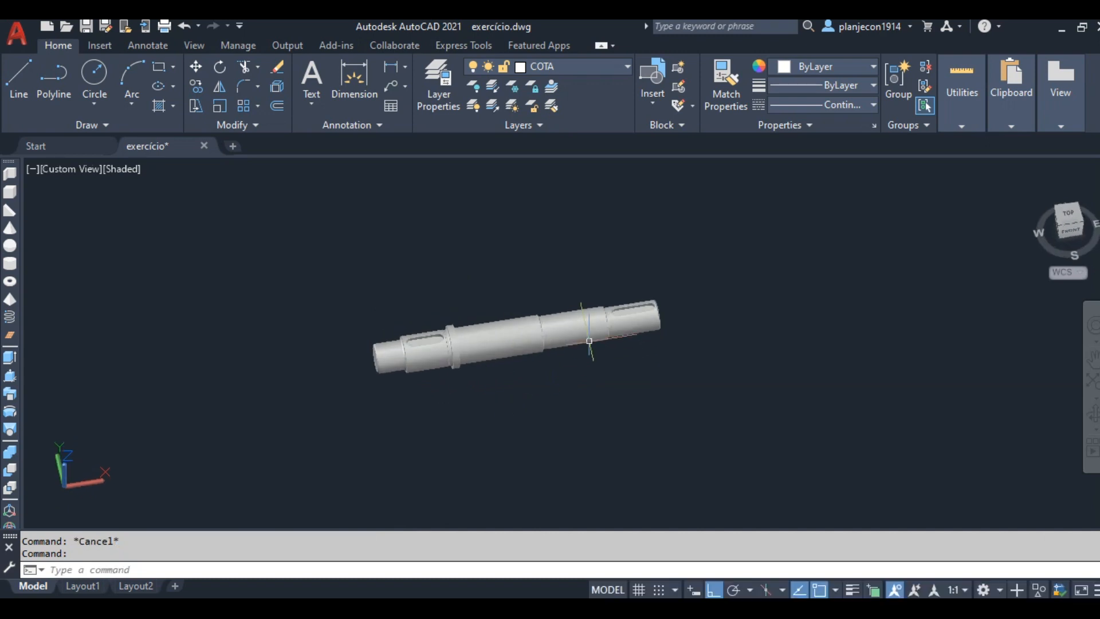
scroll(539, 344, "up", 4)
left_click(1069, 215)
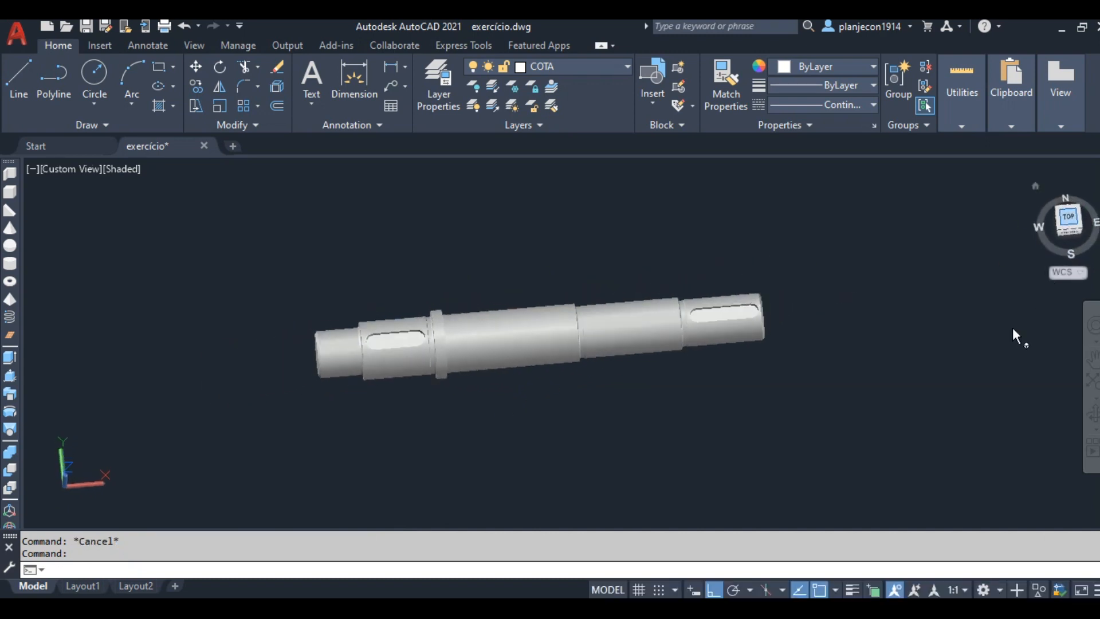
Examine the shaft's shoulders, relief grooves and far-end keyway up close in the Top view.
middle_click_drag(777, 352, 957, 333)
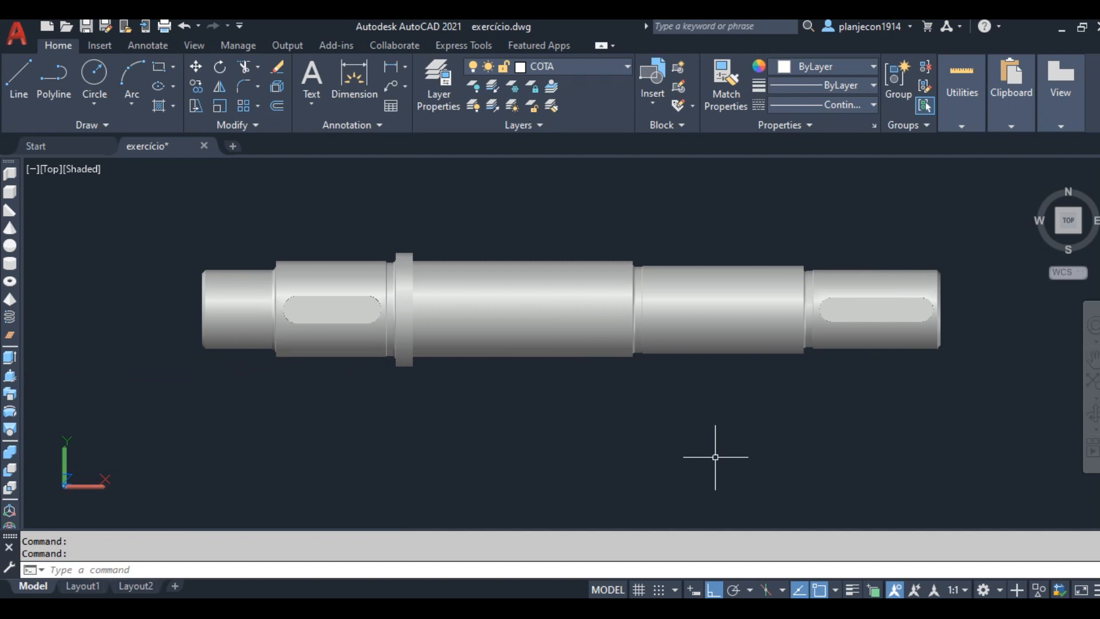
scroll(604, 382, "down", 2)
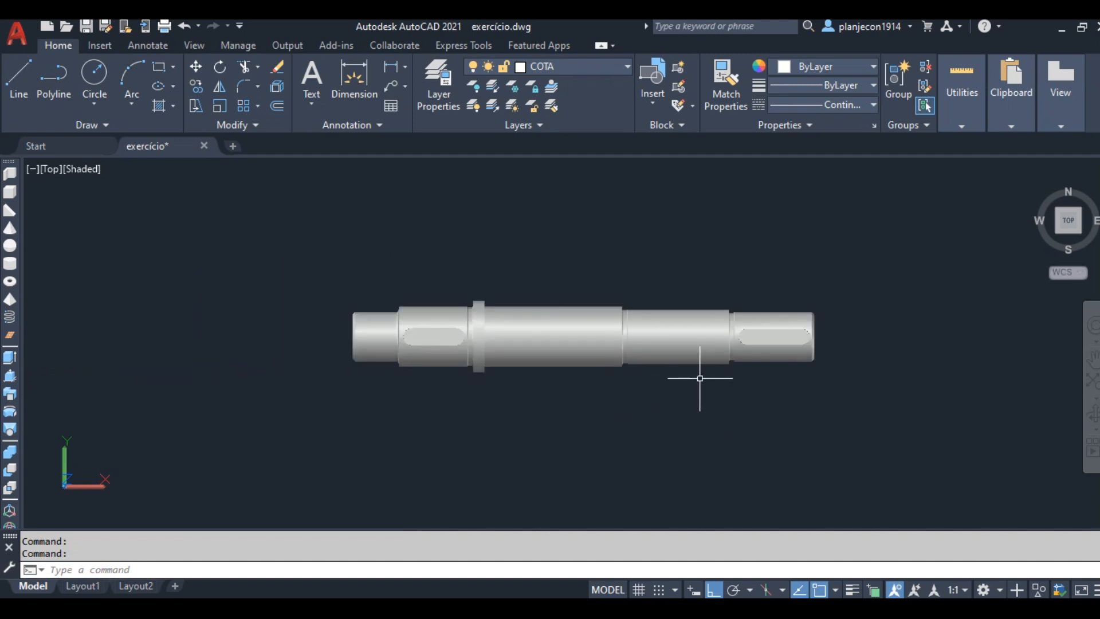
scroll(807, 373, "up", 2)
scroll(831, 312, "up", 2)
scroll(680, 373, "up", 3)
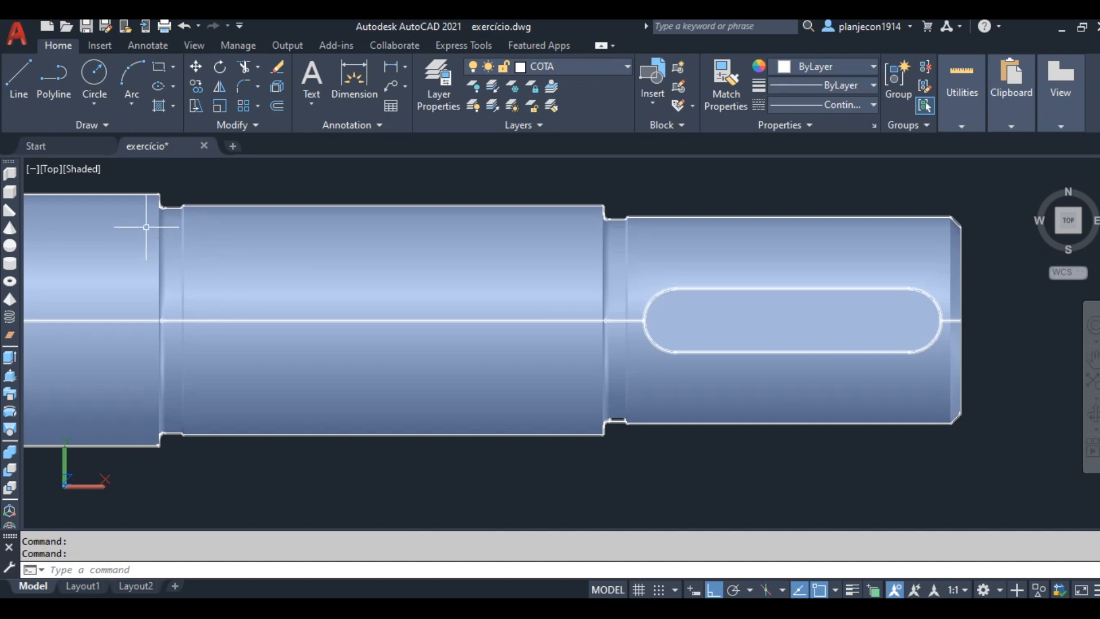
scroll(618, 287, "down", 4)
middle_click_drag(344, 365, 452, 432)
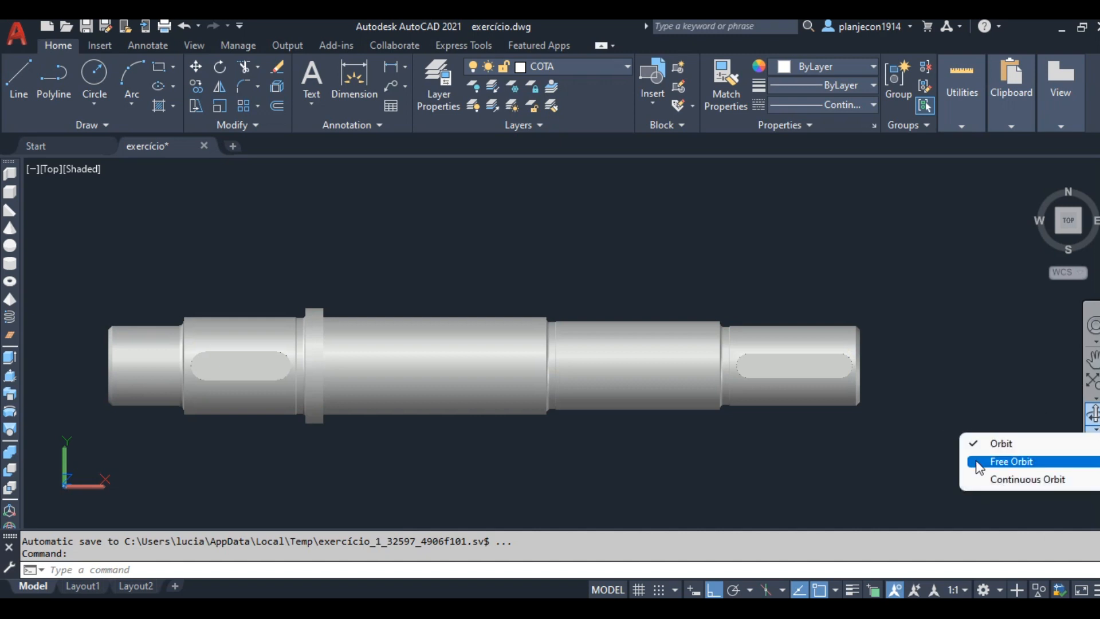
Rotate the shaft with Free Orbit and spin it with Continuous Orbit to inspect it from all sides.
left_click(1009, 460)
left_click_drag(634, 385, 772, 319)
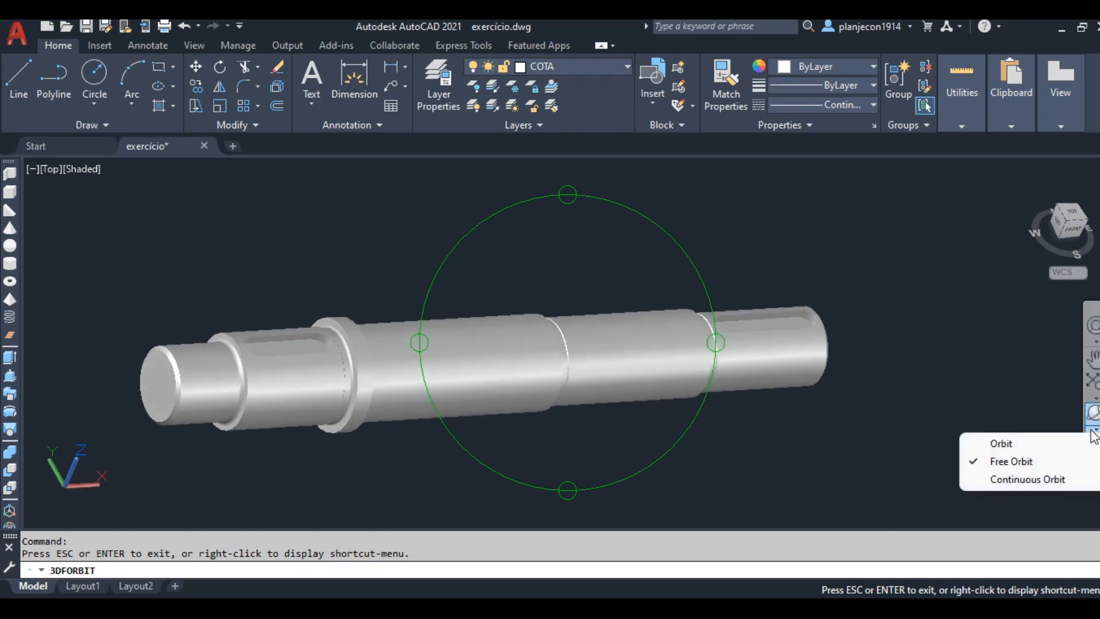
left_click_drag(612, 406, 619, 405)
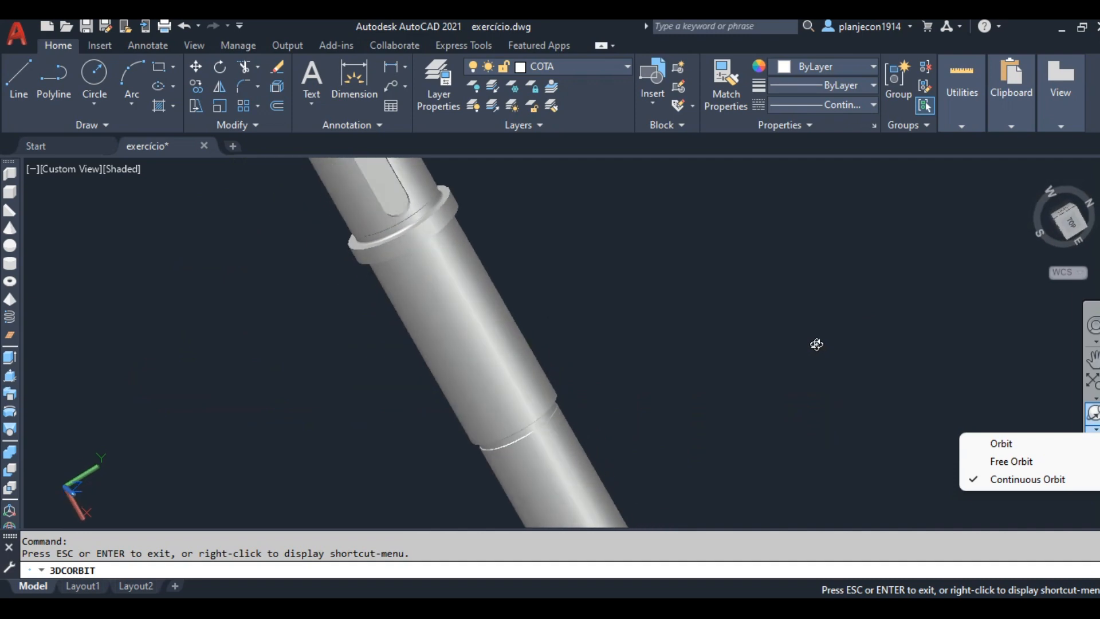
left_click(694, 613)
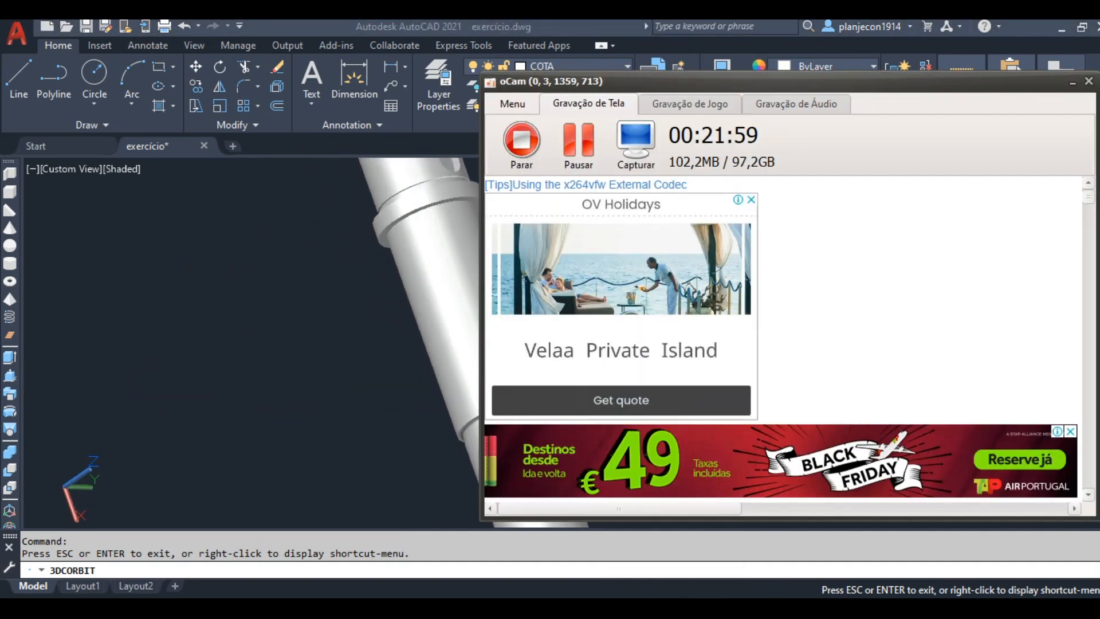